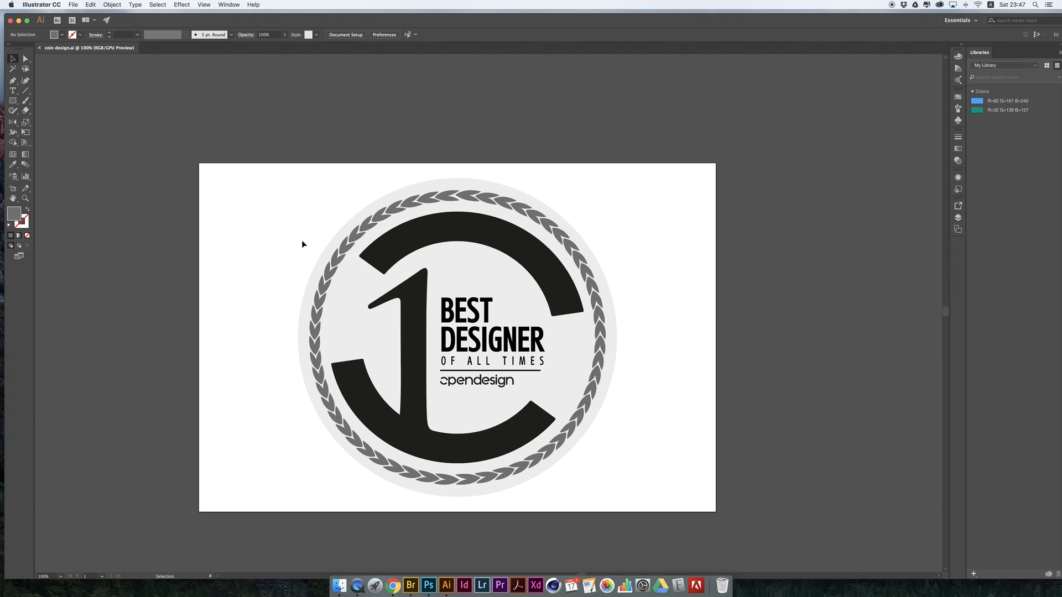
pyautogui.click(342, 243)
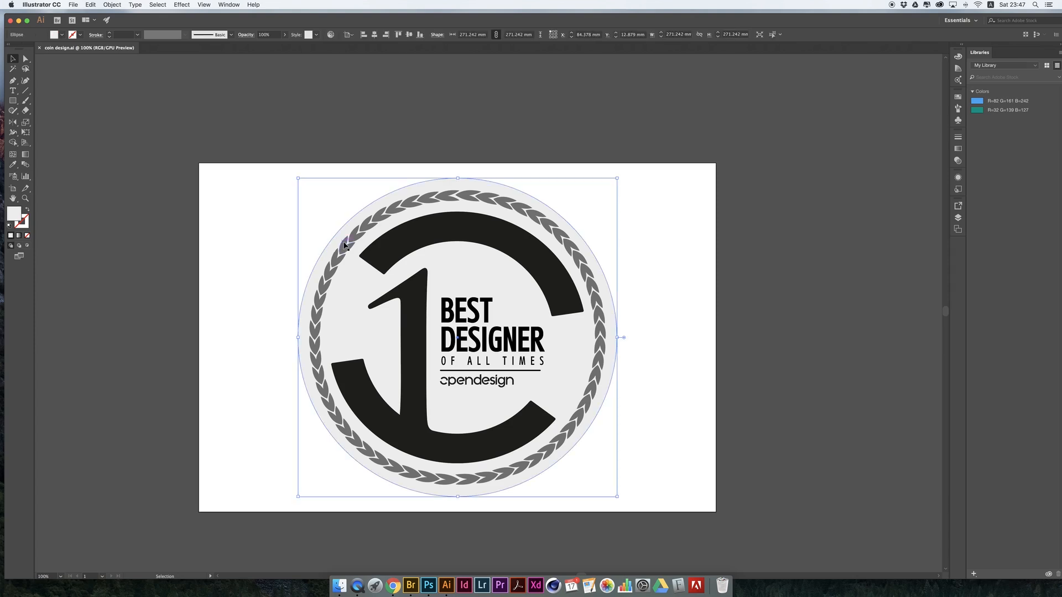
pyautogui.click(331, 249)
pyautogui.moveTo(332, 249); pyautogui.dragTo(597, 232)
pyautogui.press('super+z')
pyautogui.click(412, 329)
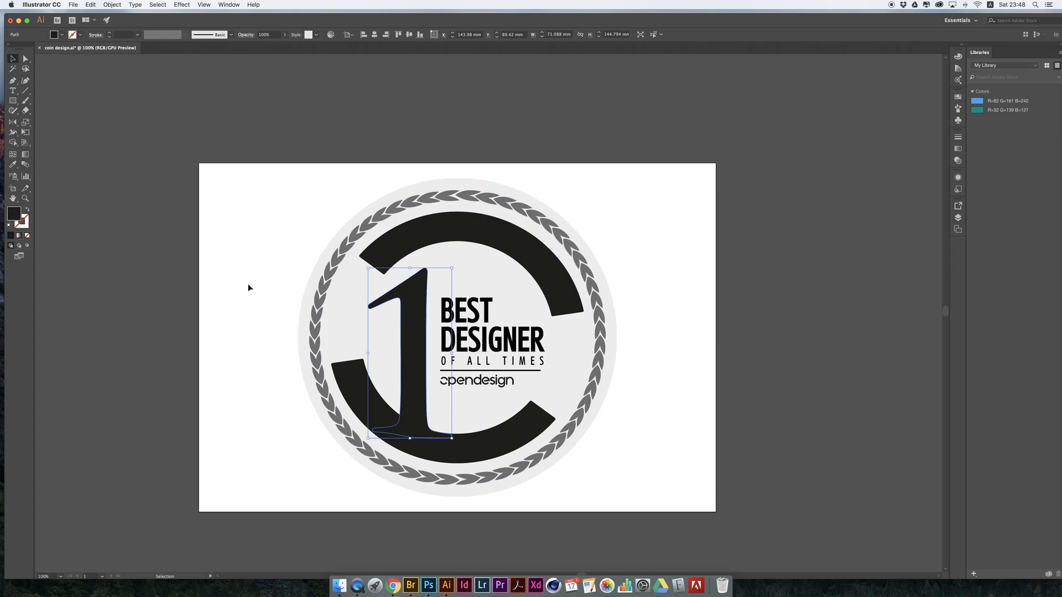
# Copy the light grey base circle of the coin artwork and switch to the Tutorial coin document in Photoshop.
pyautogui.click(350, 289)
pyautogui.moveTo(348, 297); pyautogui.dragTo(529, 279)
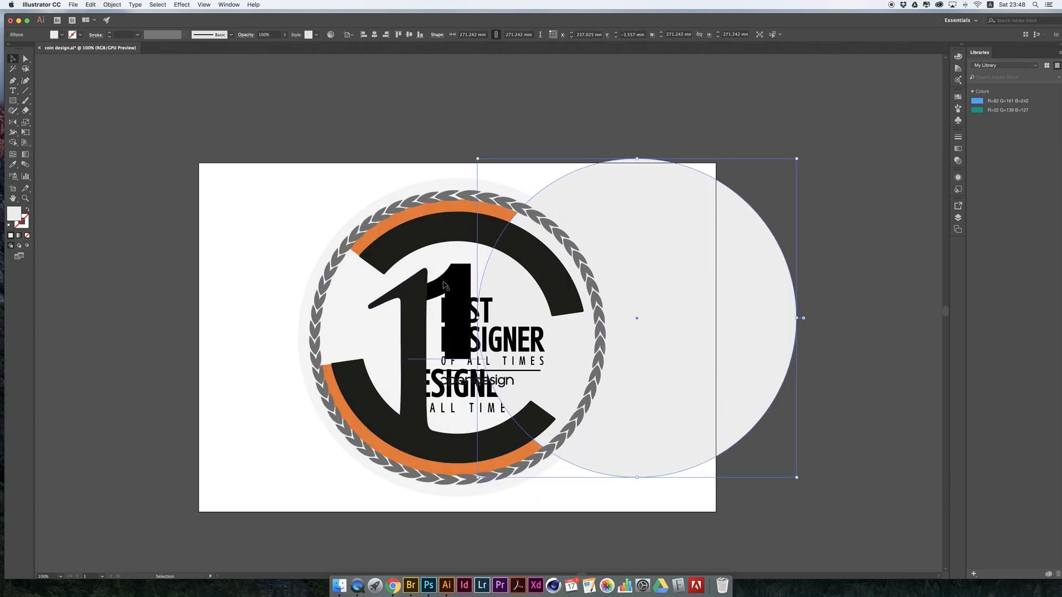
pyautogui.hotkey('ctrl', 'z')
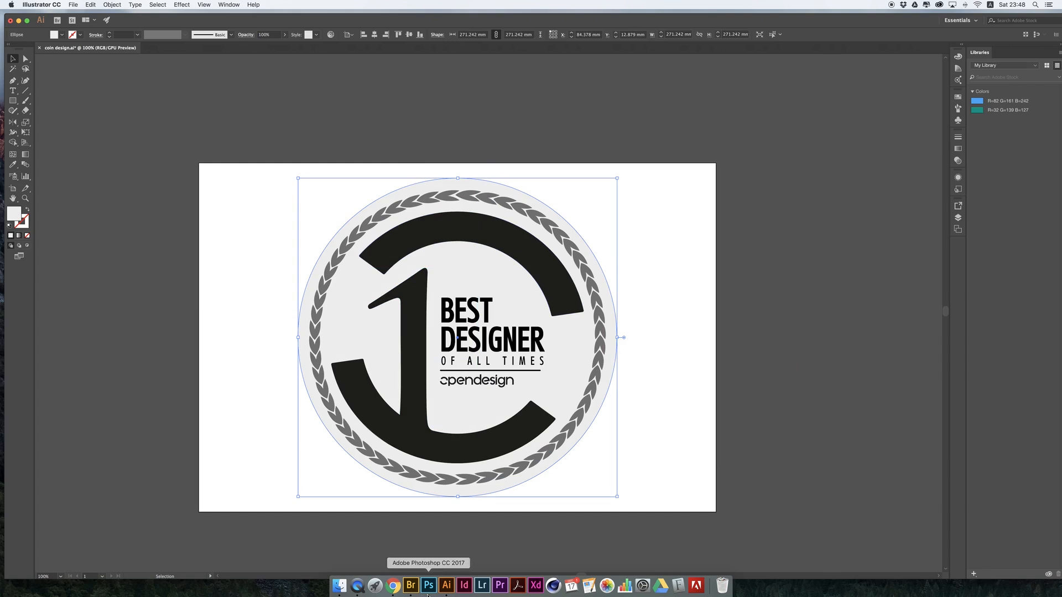
pyautogui.click(429, 585)
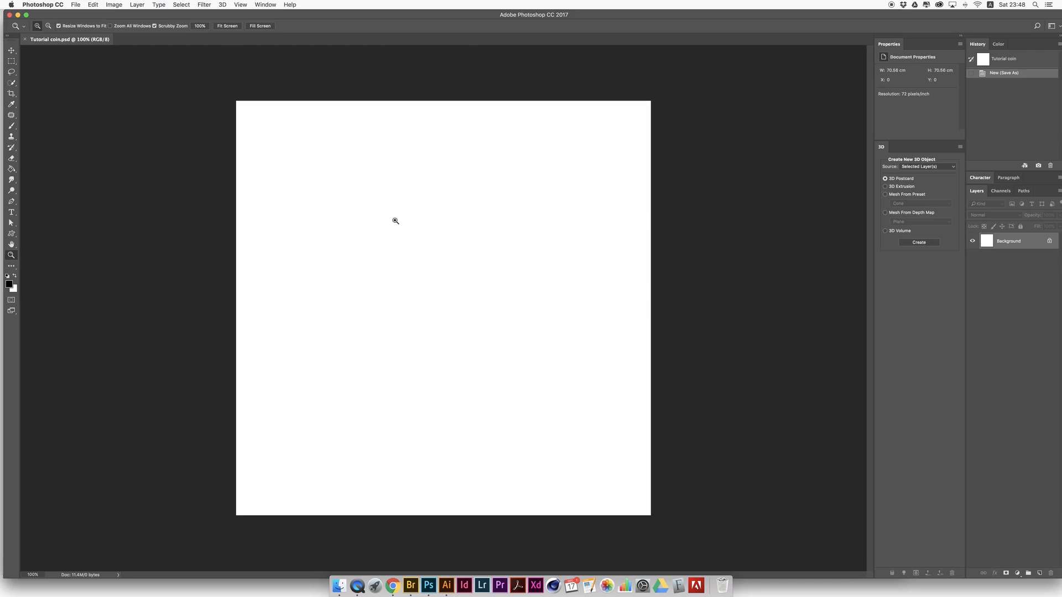
# Paste the circle as pixels, scaled from its centre to about 239% so that it nearly fills the canvas.
pyautogui.press('super+v')
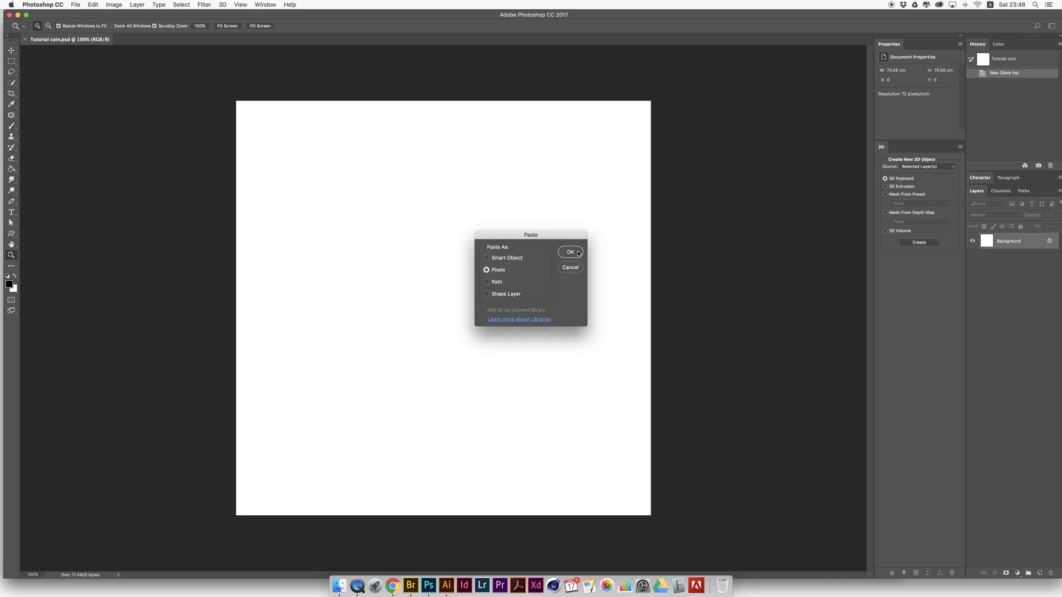
pyautogui.click(578, 253)
pyautogui.moveTo(521, 230); pyautogui.dragTo(629, 111)
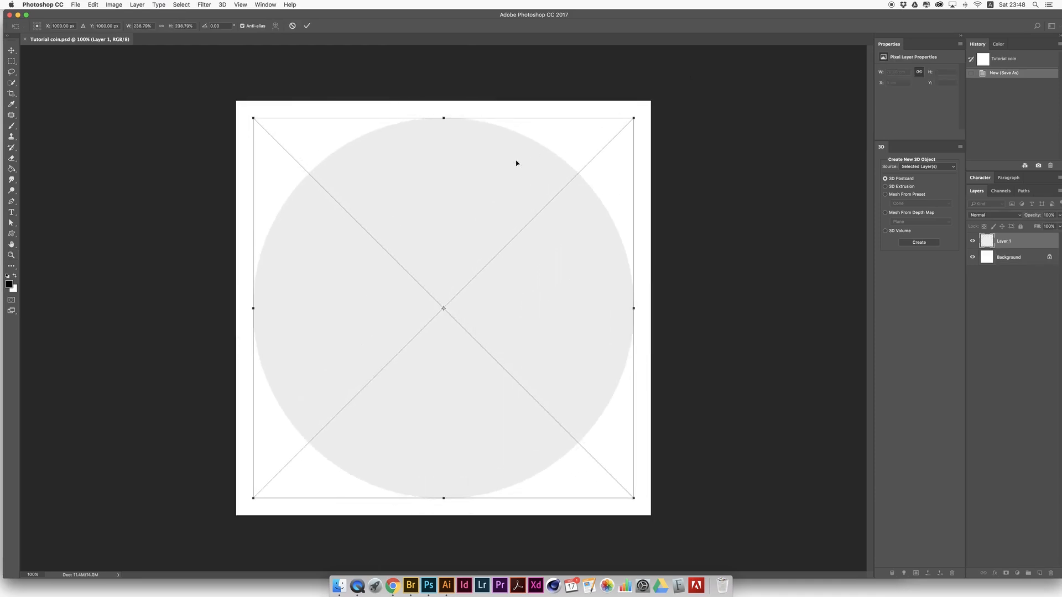
pyautogui.press('Return')
pyautogui.press('z')
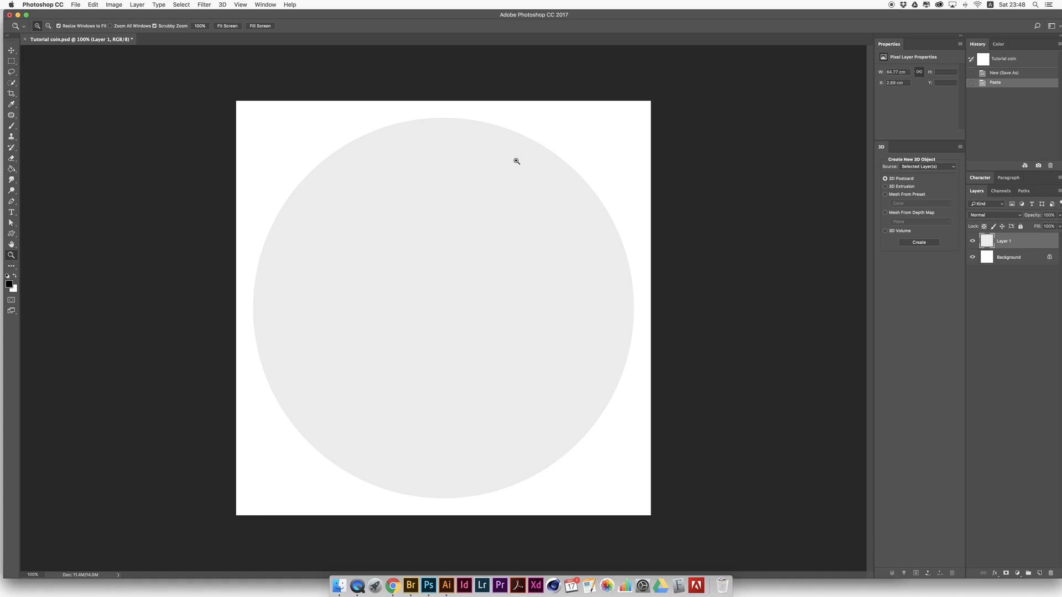
# Create a new 3D extrusion from the circle layer and accept switching to the 3D workspace.
pyautogui.click(11, 50)
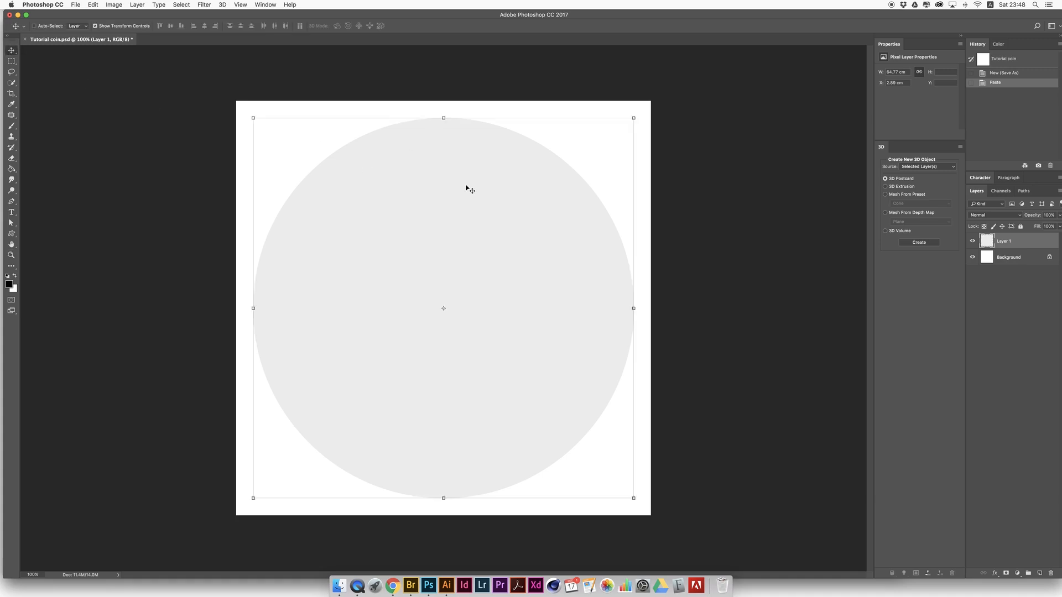
pyautogui.click(222, 4)
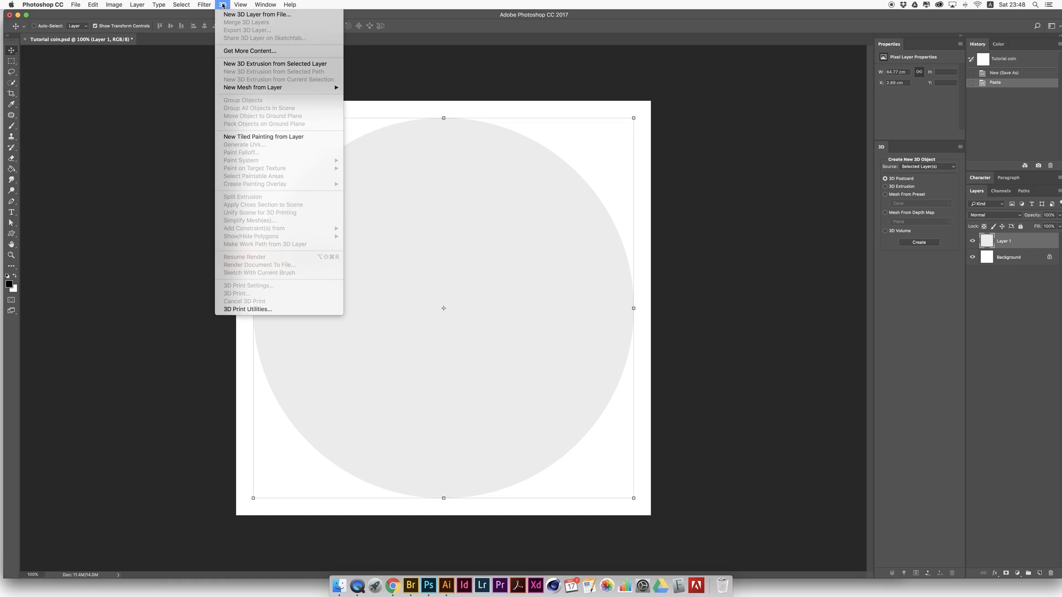
pyautogui.click(503, 180)
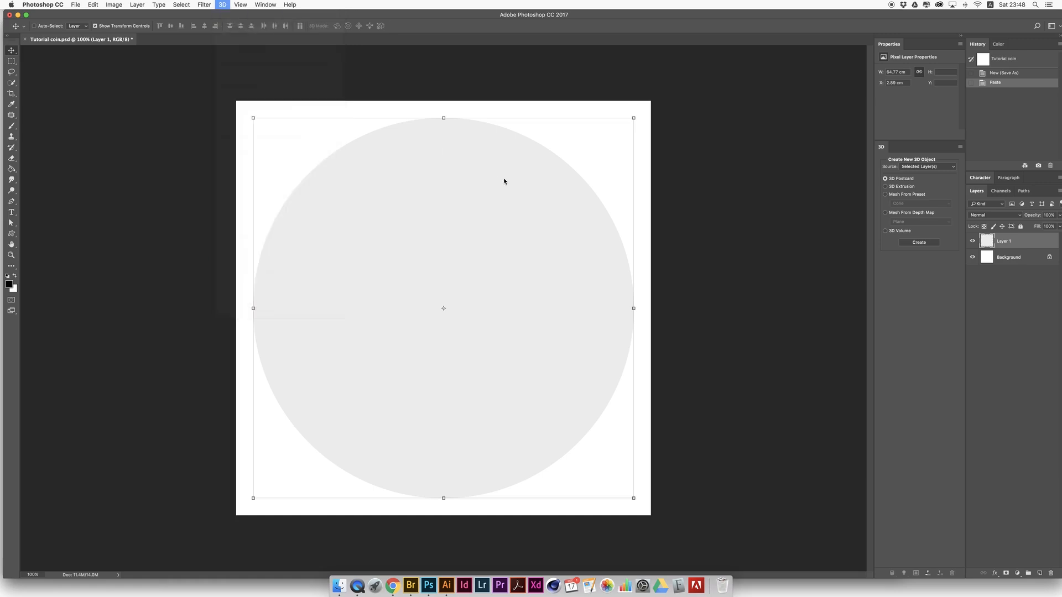
pyautogui.click(222, 5)
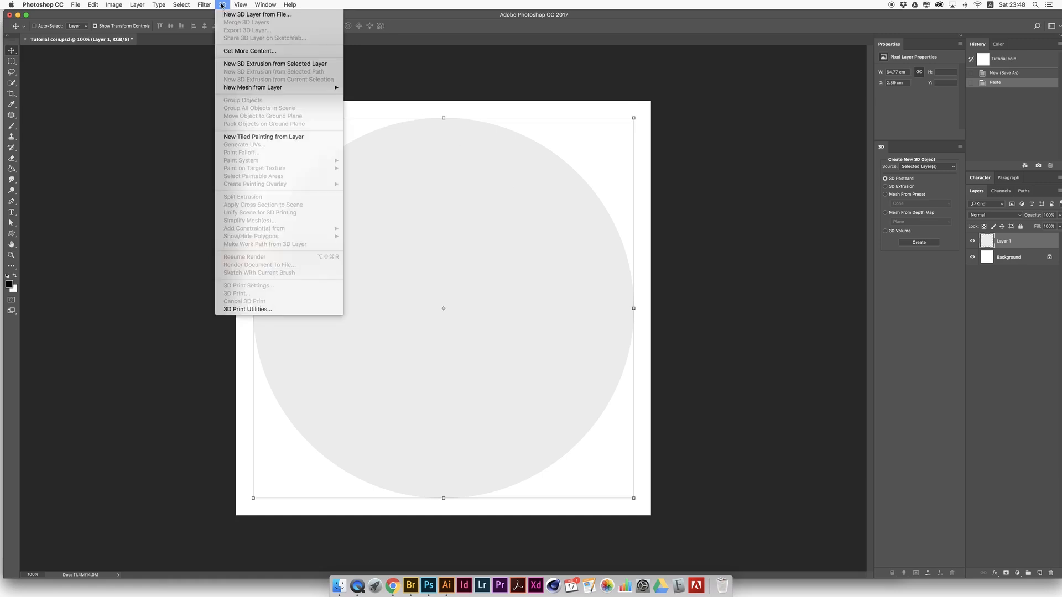
pyautogui.click(263, 64)
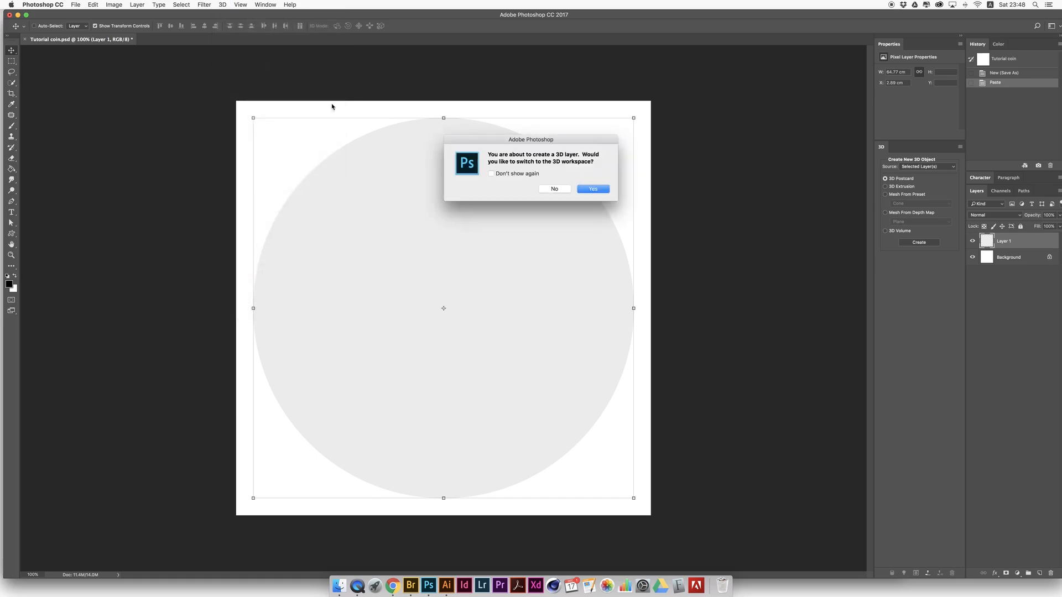
pyautogui.click(605, 193)
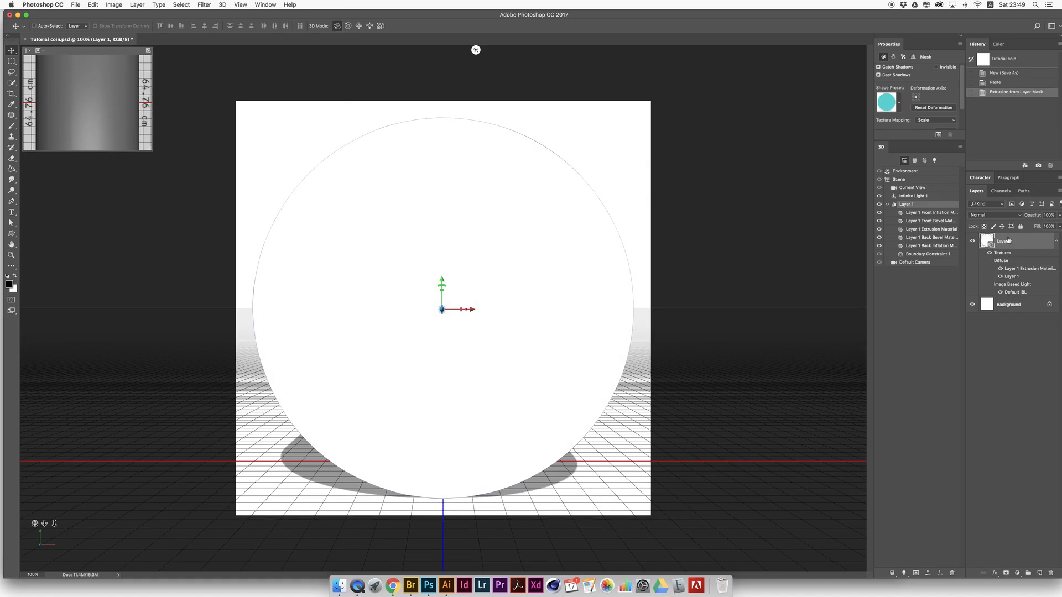
# Examine the properties of the 3D scene's environment, scene, infinite light, Layer 1 mesh and default camera.
pyautogui.moveTo(1006, 278)
pyautogui.moveTo(150, 150)
pyautogui.mouseDown()
pyautogui.moveTo(168, 171)
pyautogui.moveTo(161, 157)
pyautogui.mouseUp()
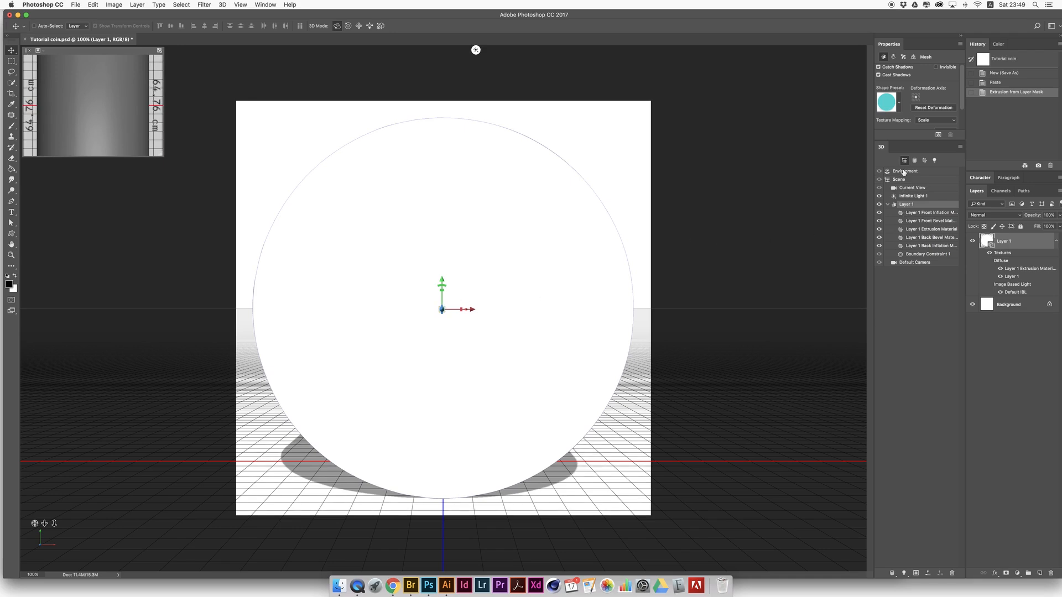
pyautogui.click(886, 205)
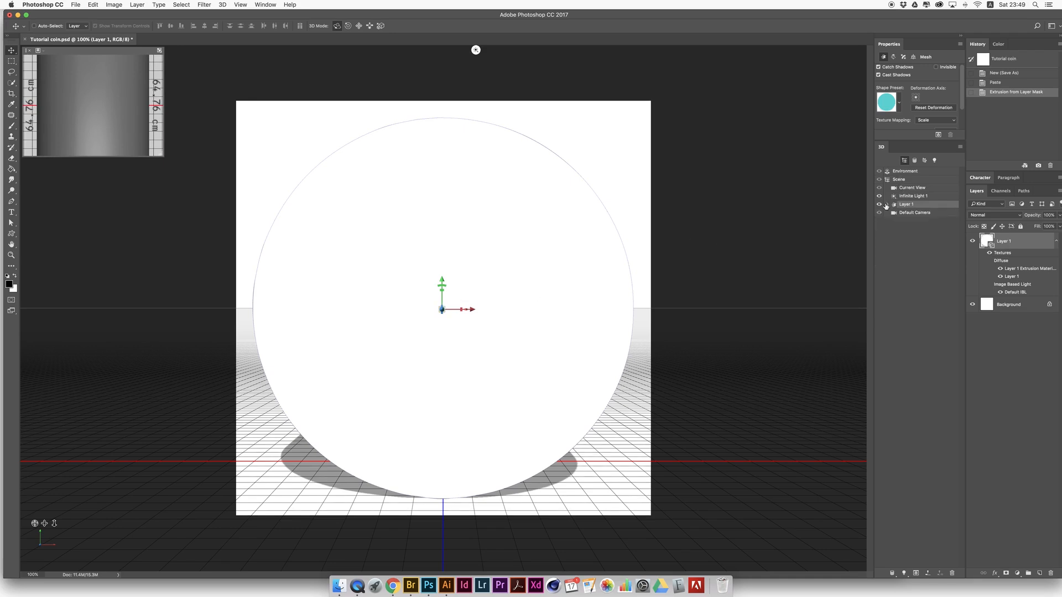
pyautogui.click(906, 172)
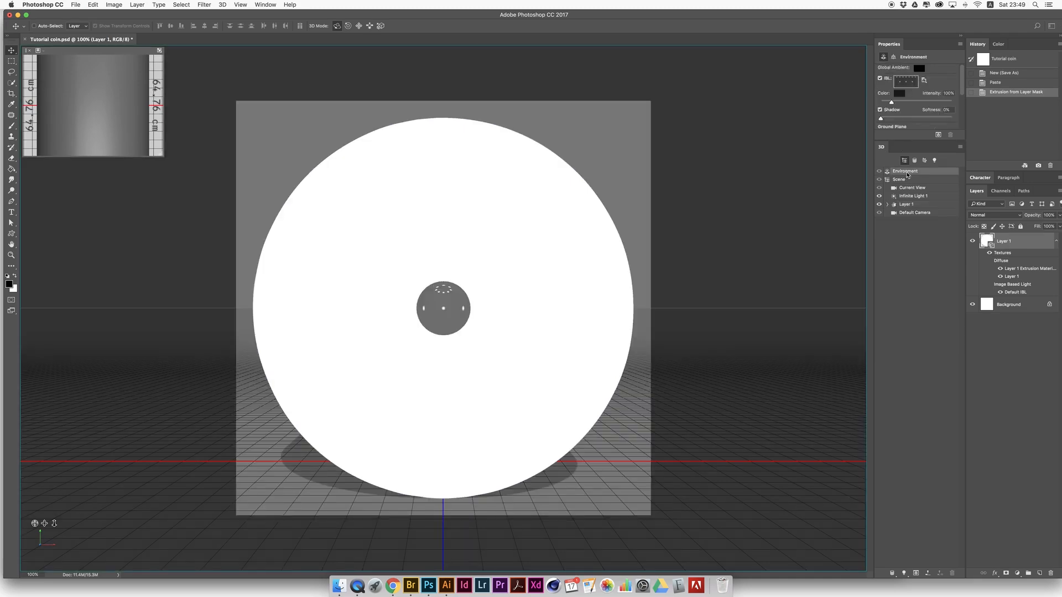
pyautogui.click(900, 180)
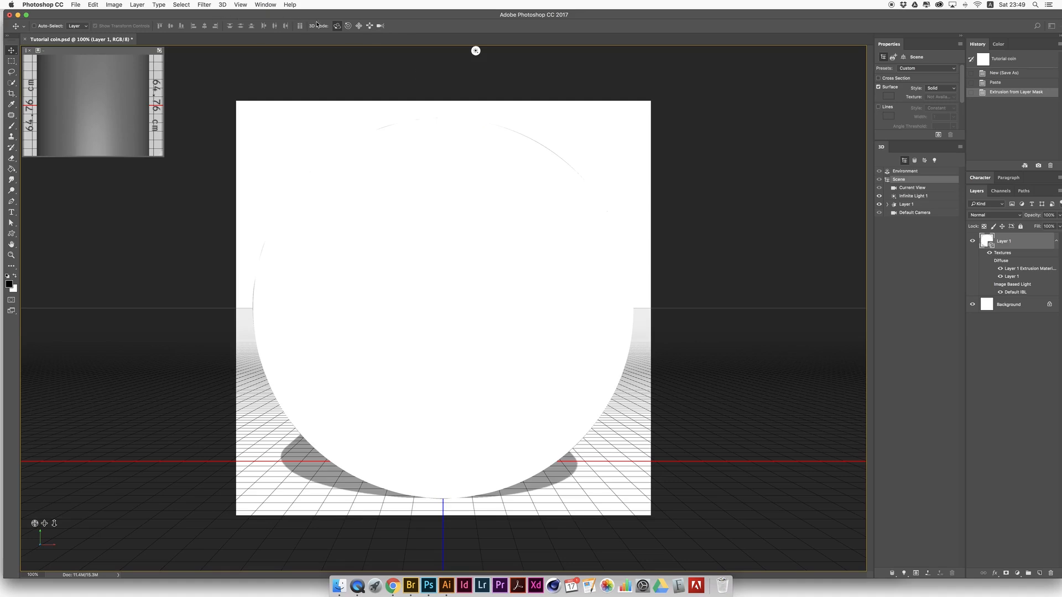
pyautogui.moveTo(357, 167)
pyautogui.mouseDown()
pyautogui.moveTo(310, 161)
pyautogui.moveTo(303, 175)
pyautogui.moveTo(357, 166)
pyautogui.mouseUp()
pyautogui.click(901, 197)
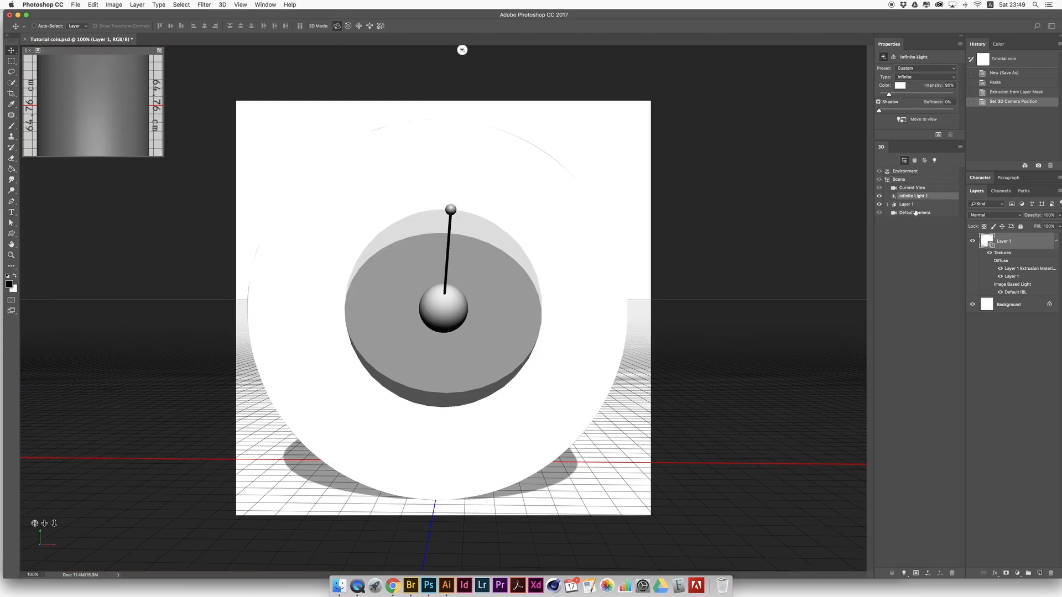
pyautogui.click(917, 212)
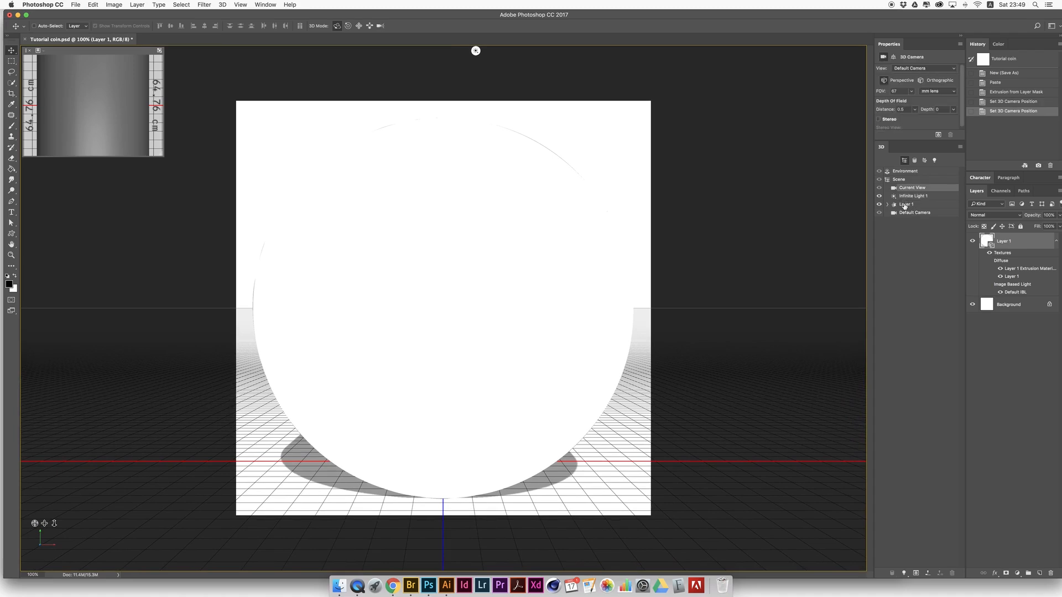
pyautogui.click(905, 205)
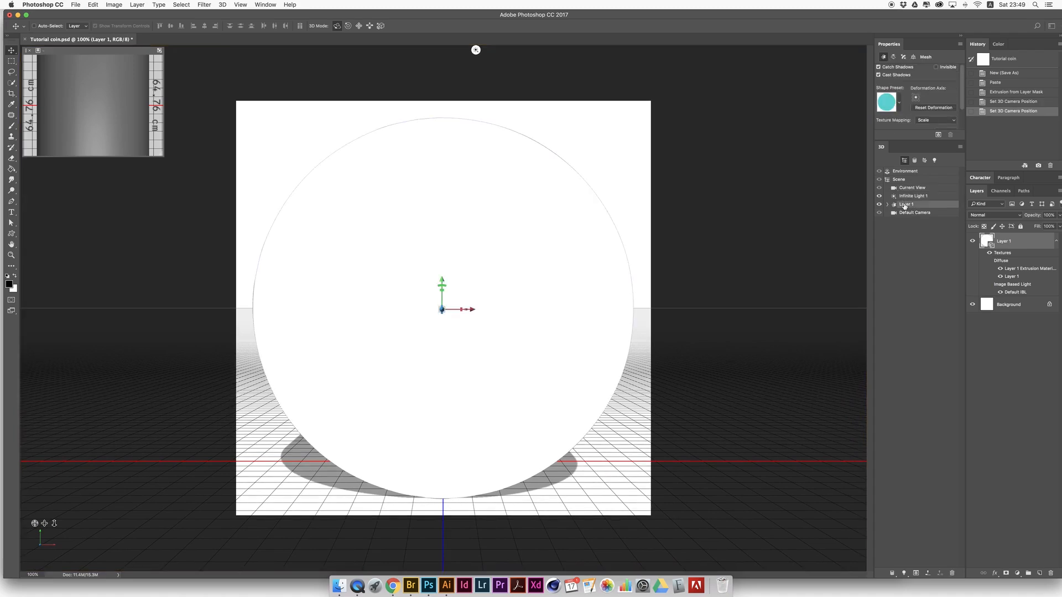
pyautogui.doubleClick(904, 213)
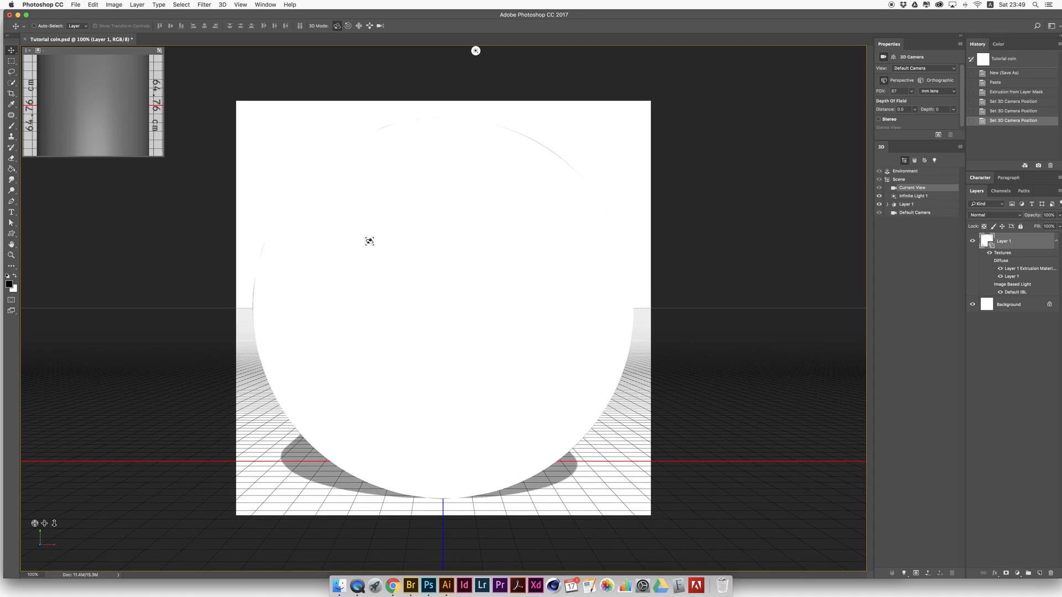
# Make room for all the Layer 1 mesh properties and reduce its extrusion depth to about 7.8 cm.
pyautogui.click(908, 205)
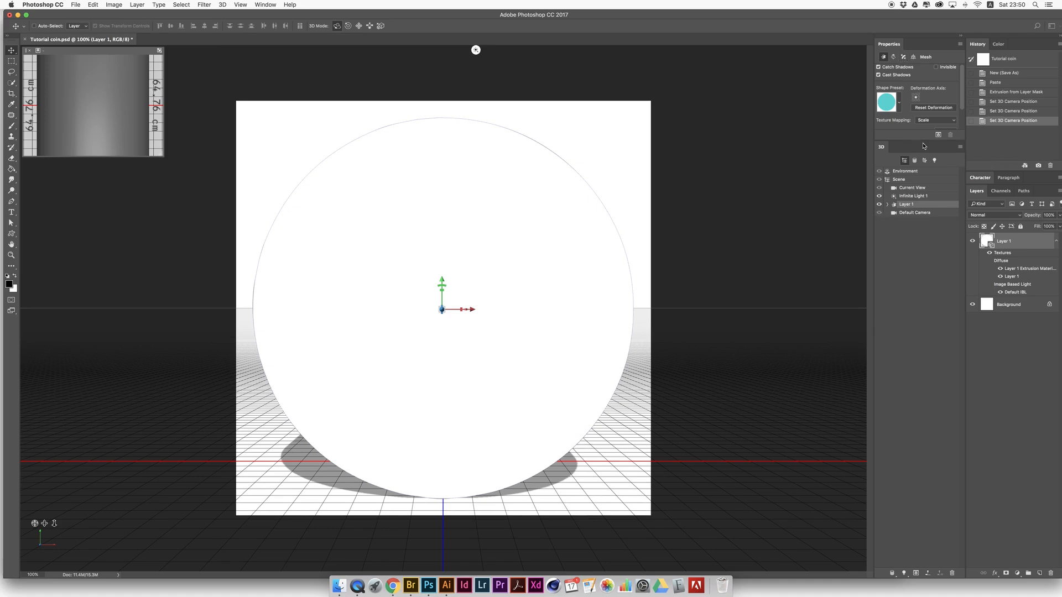
pyautogui.moveTo(929, 144); pyautogui.dragTo(931, 201)
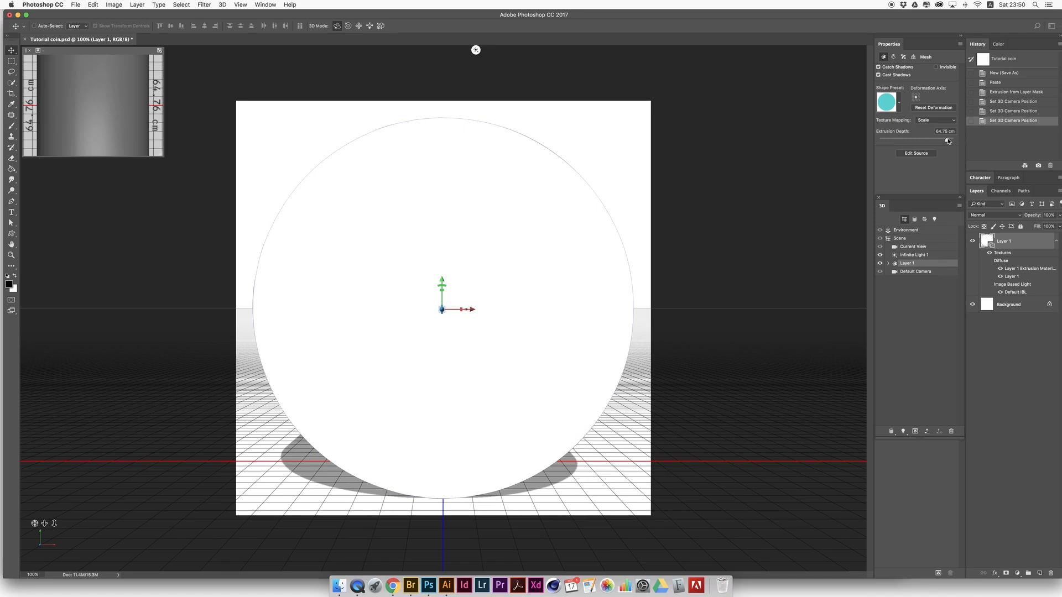
pyautogui.moveTo(947, 141); pyautogui.dragTo(941, 141)
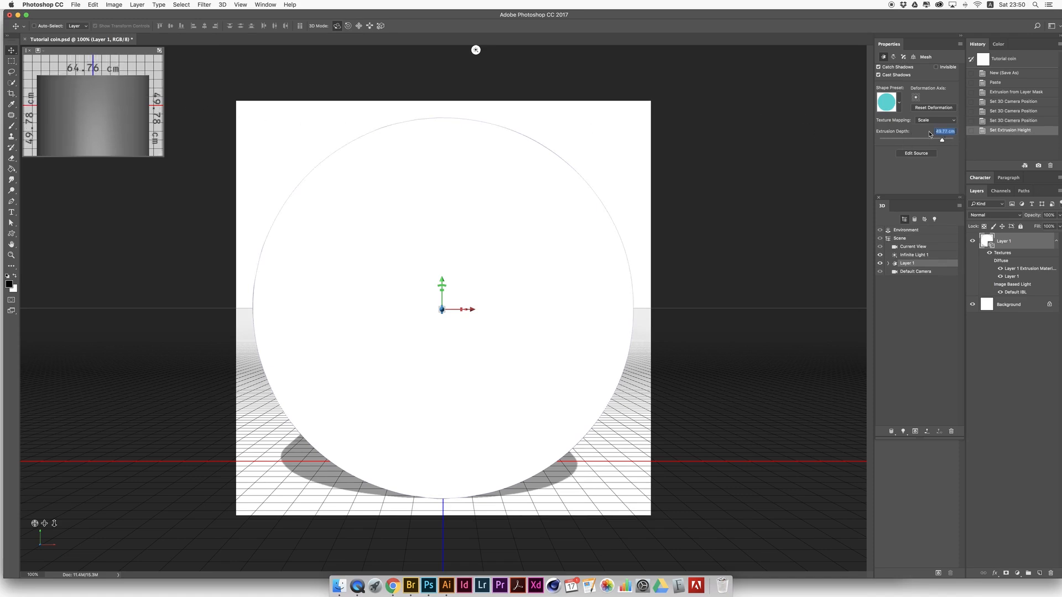
pyautogui.moveTo(946, 143); pyautogui.dragTo(922, 142)
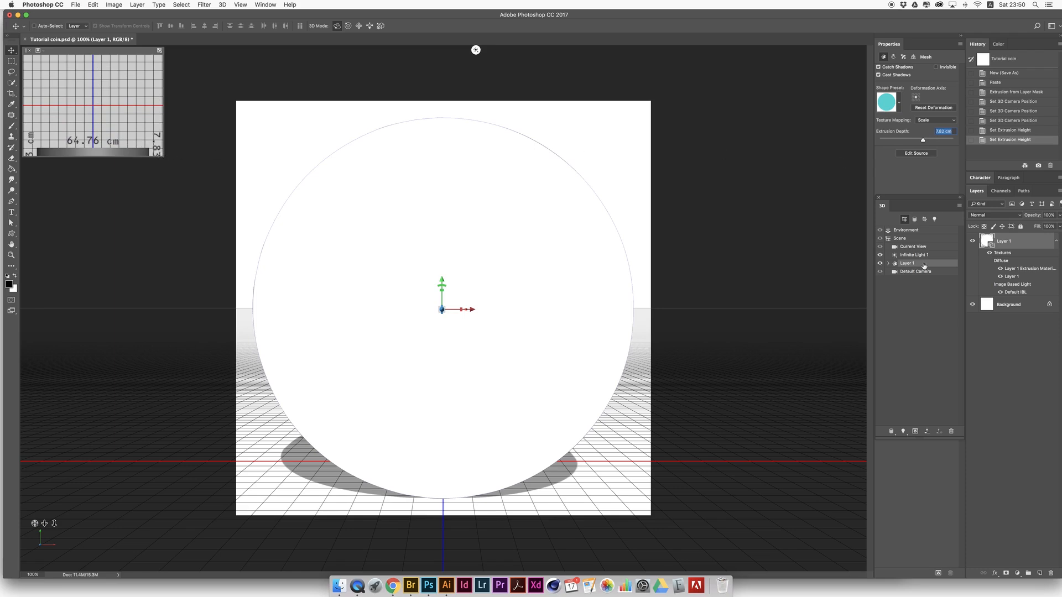
# Try shifting the 3D disc back in depth and then slightly sideways and upward.
pyautogui.click(441, 309)
pyautogui.moveTo(441, 309); pyautogui.dragTo(442, 276)
pyautogui.moveTo(471, 308); pyautogui.dragTo(445, 272)
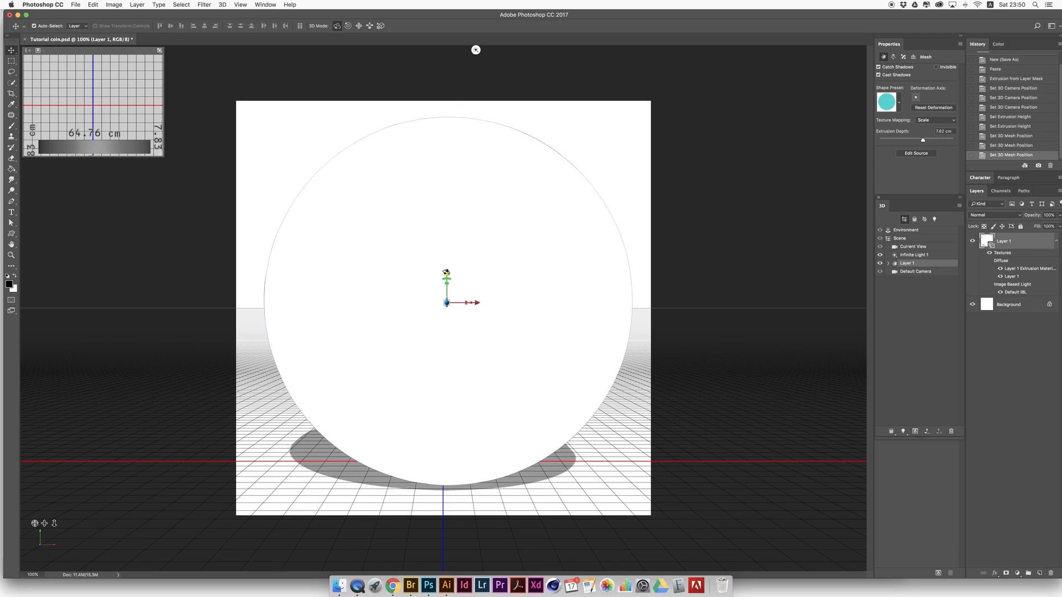
# Undo the disc's position changes and the last extrusion depth change.
pyautogui.press('super+z')
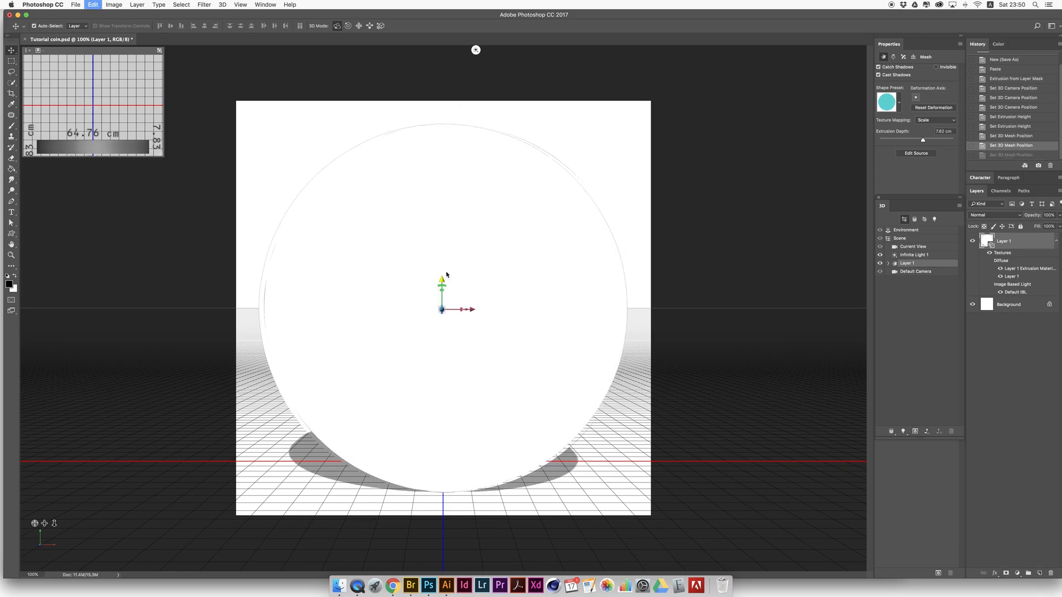
pyautogui.press('super+alt+z')
pyautogui.press('super+alt+z')
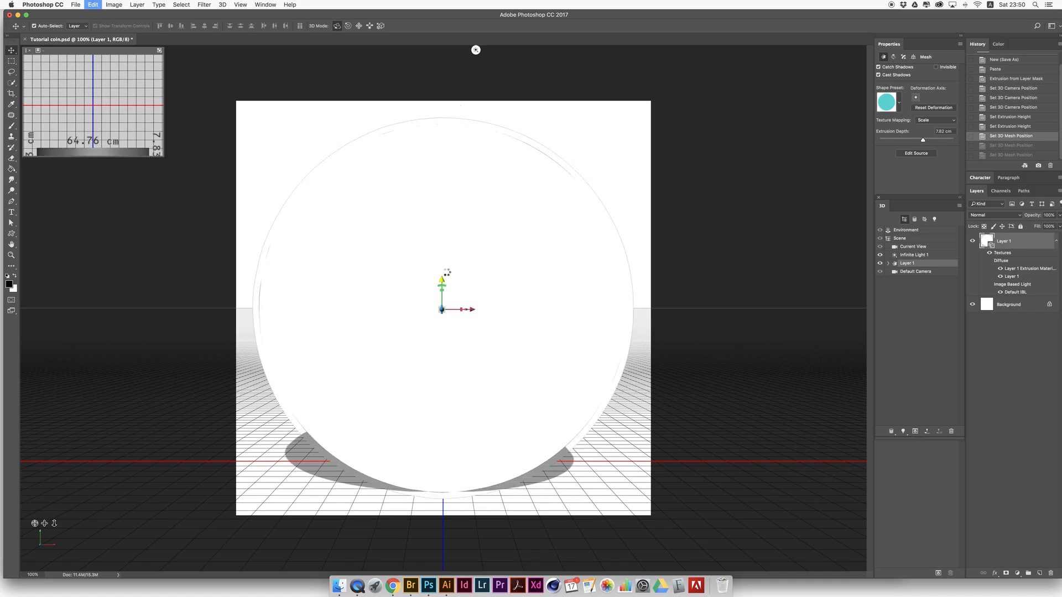
pyautogui.press('super+alt+z')
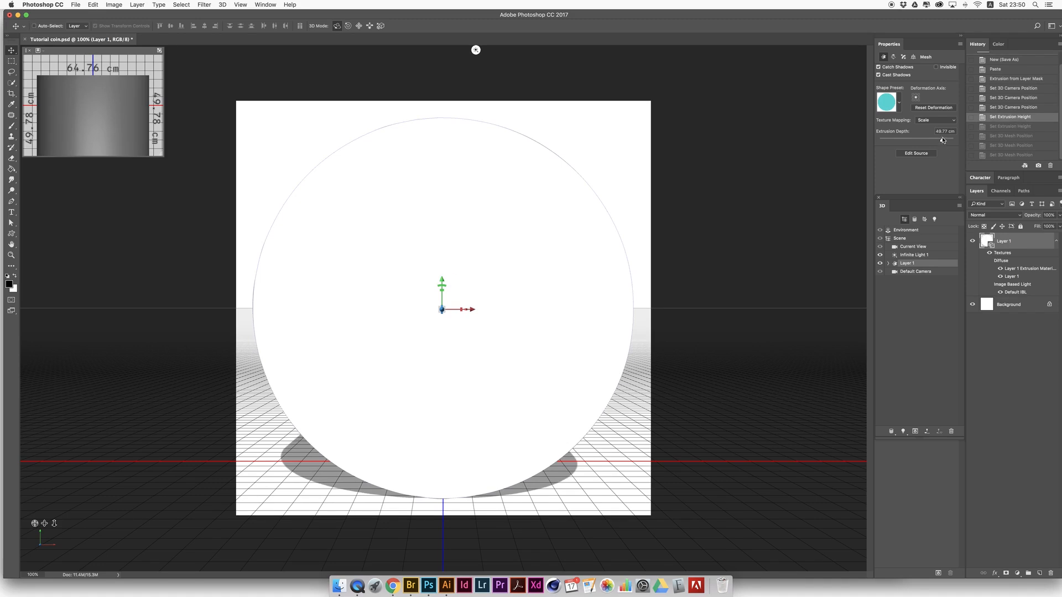
# Move the 3D disc back along Z by about 6.9 cm and reduce its extrusion depth to about 6.85 cm.
pyautogui.moveTo(941, 142); pyautogui.dragTo(934, 141)
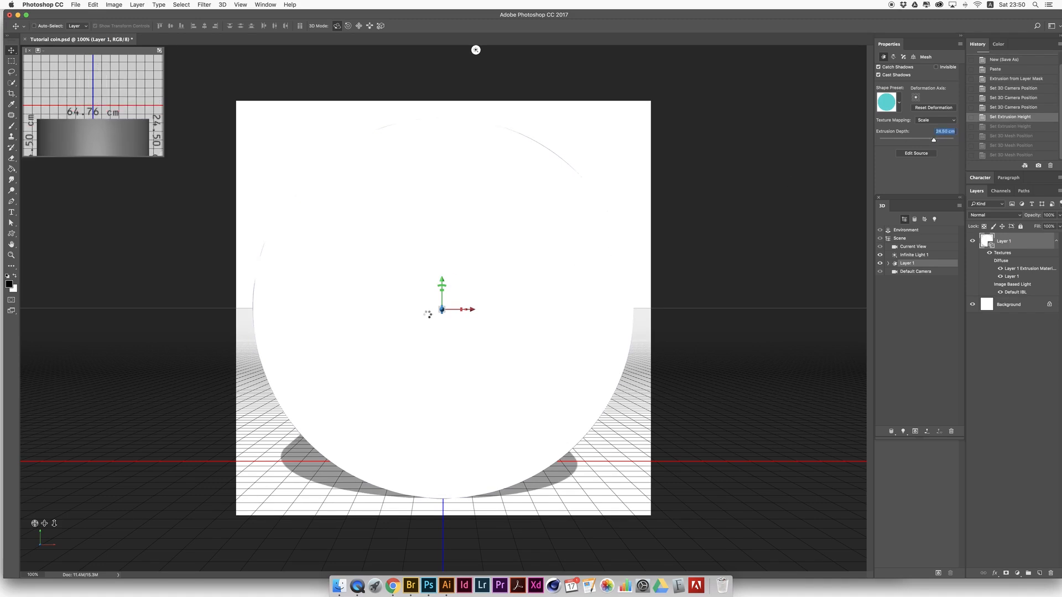
pyautogui.moveTo(441, 310); pyautogui.dragTo(454, 271)
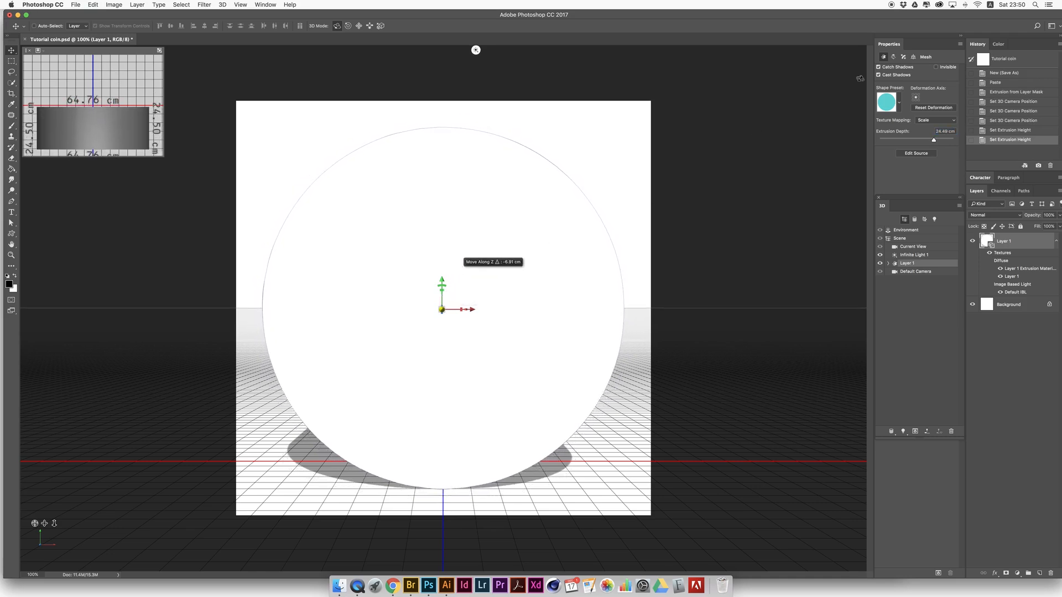
pyautogui.moveTo(933, 142); pyautogui.dragTo(925, 140)
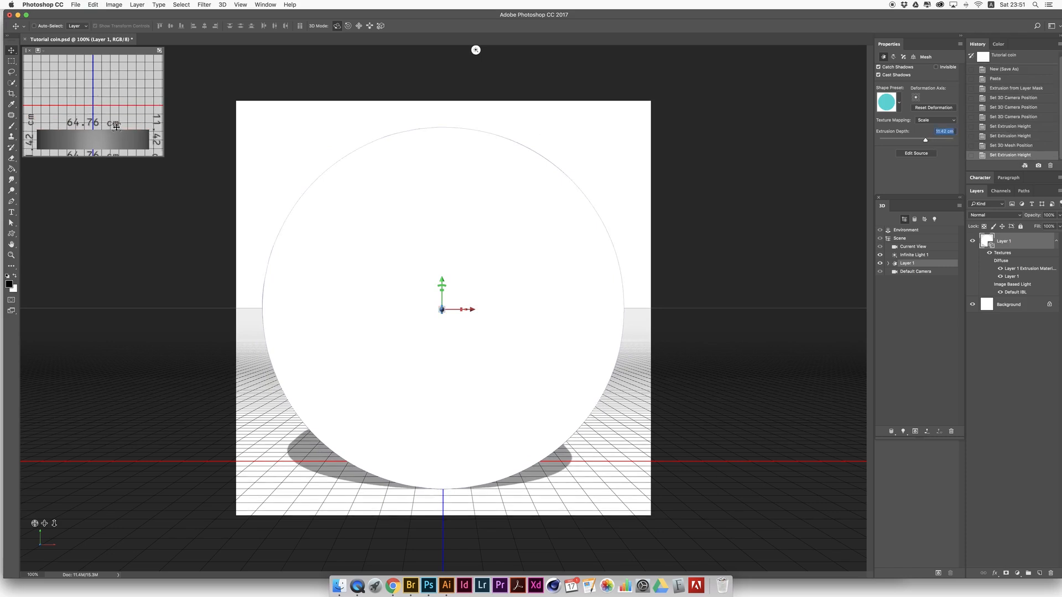
pyautogui.moveTo(926, 142); pyautogui.dragTo(922, 141)
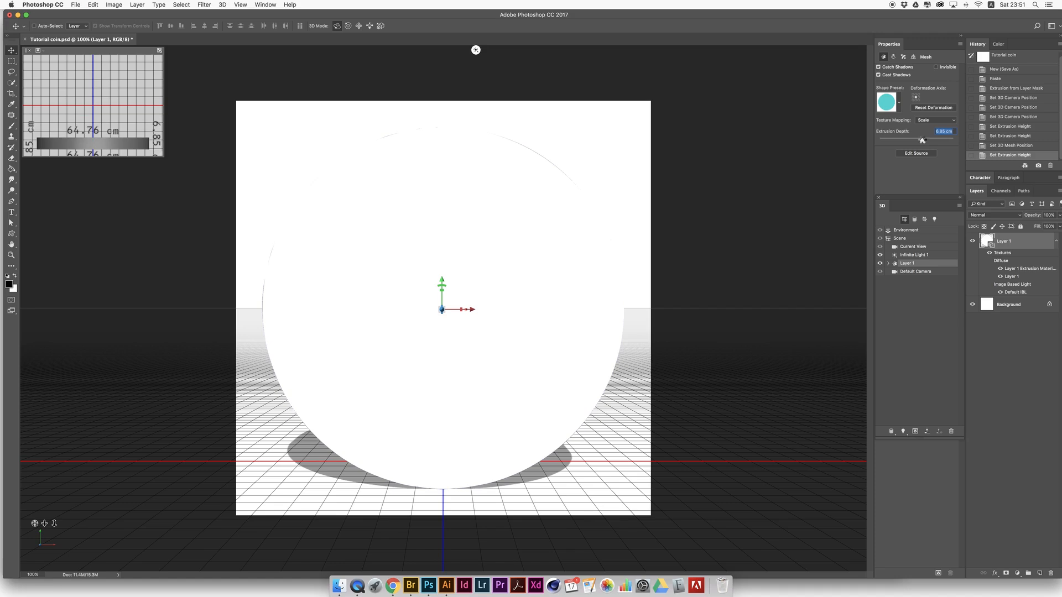
pyautogui.click(922, 139)
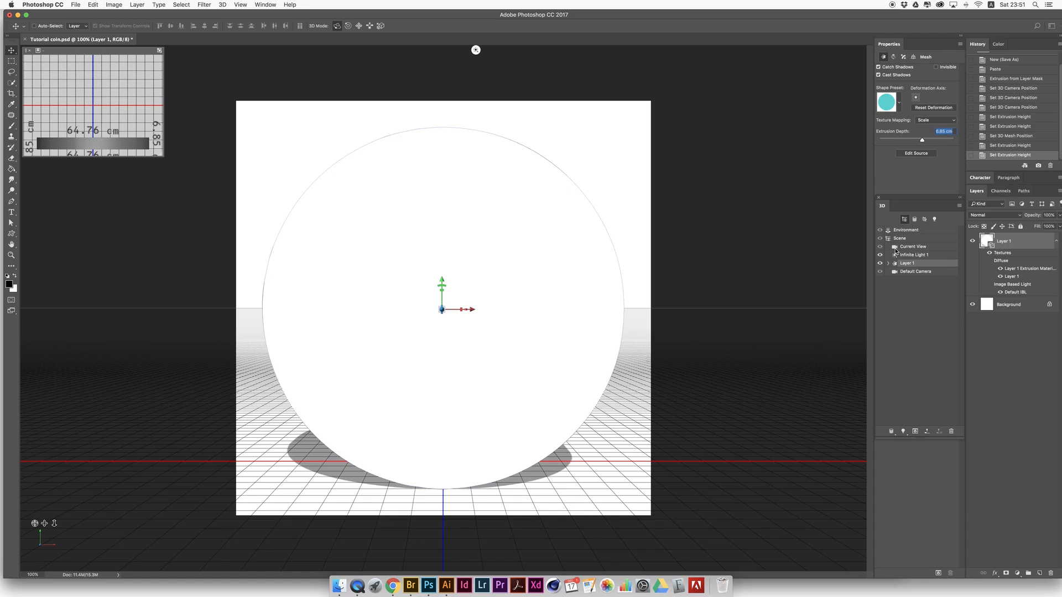
# Expand Layer 1 in the 3D scene and inspect its front inflation, front bevel, extrusion, back bevel and back inflation materials.
pyautogui.click(887, 263)
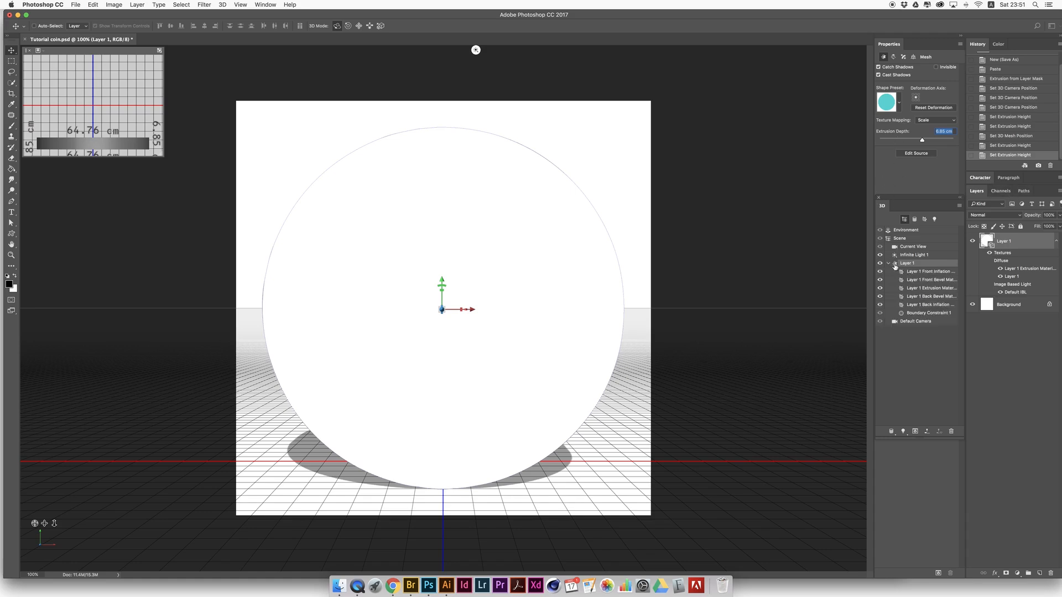
pyautogui.click(913, 273)
pyautogui.click(914, 281)
pyautogui.click(918, 290)
pyautogui.click(912, 298)
pyautogui.click(913, 307)
pyautogui.click(921, 272)
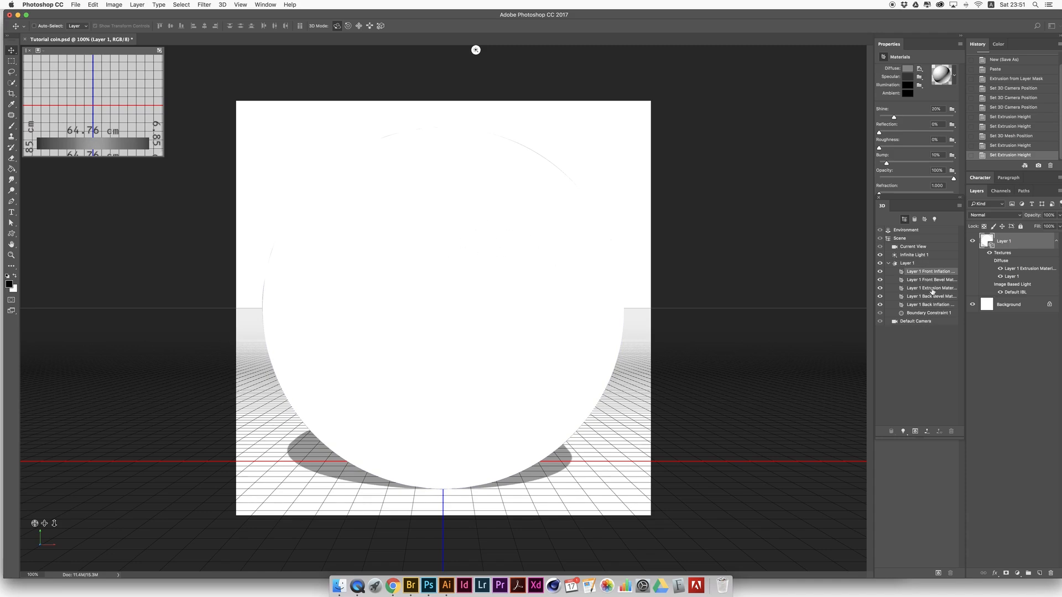
pyautogui.click(934, 281)
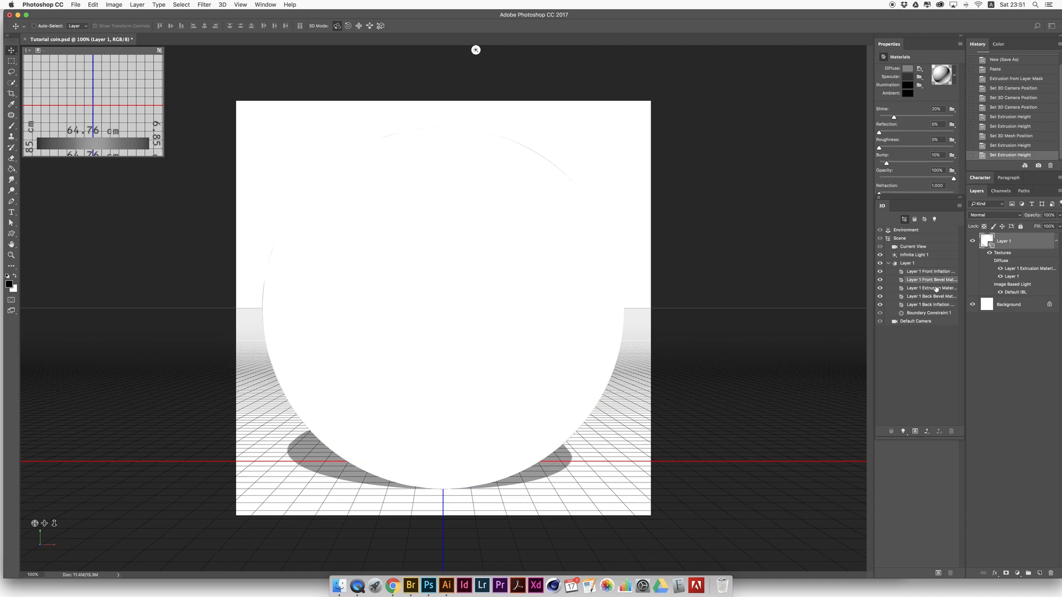
pyautogui.click(933, 289)
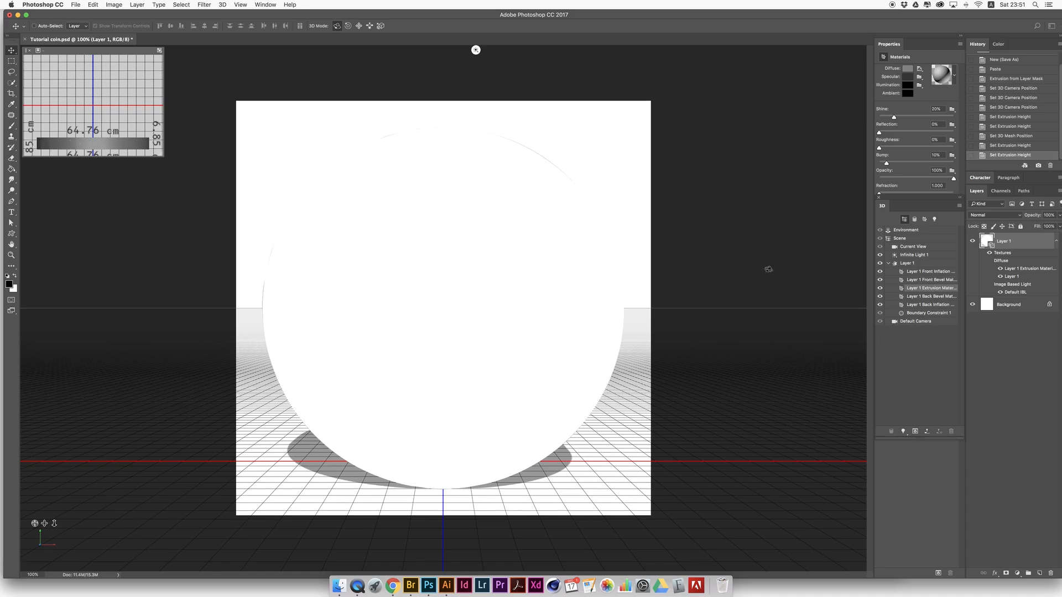
pyautogui.click(916, 305)
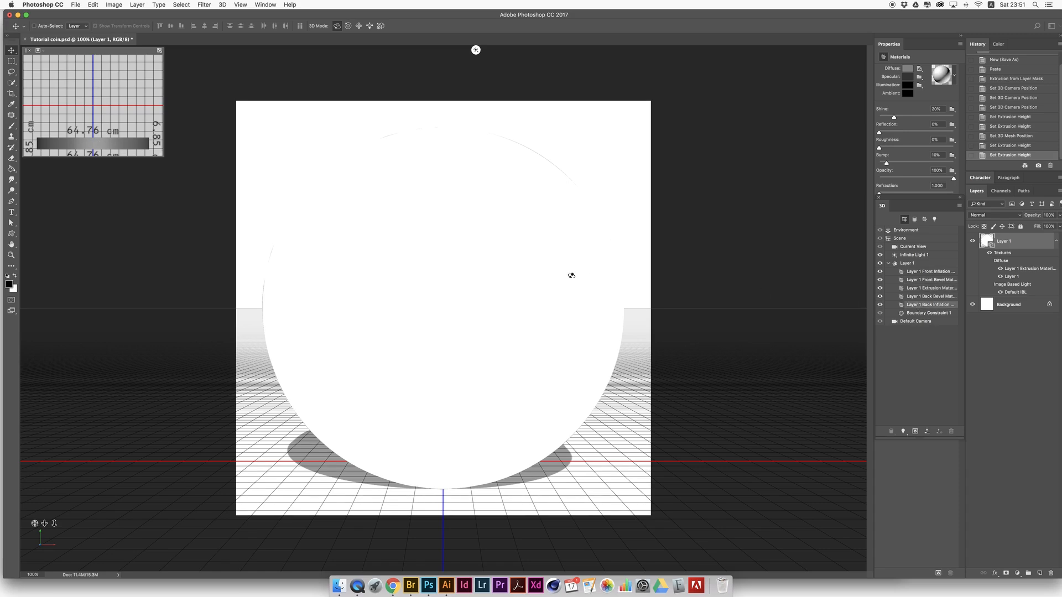
pyautogui.click(910, 263)
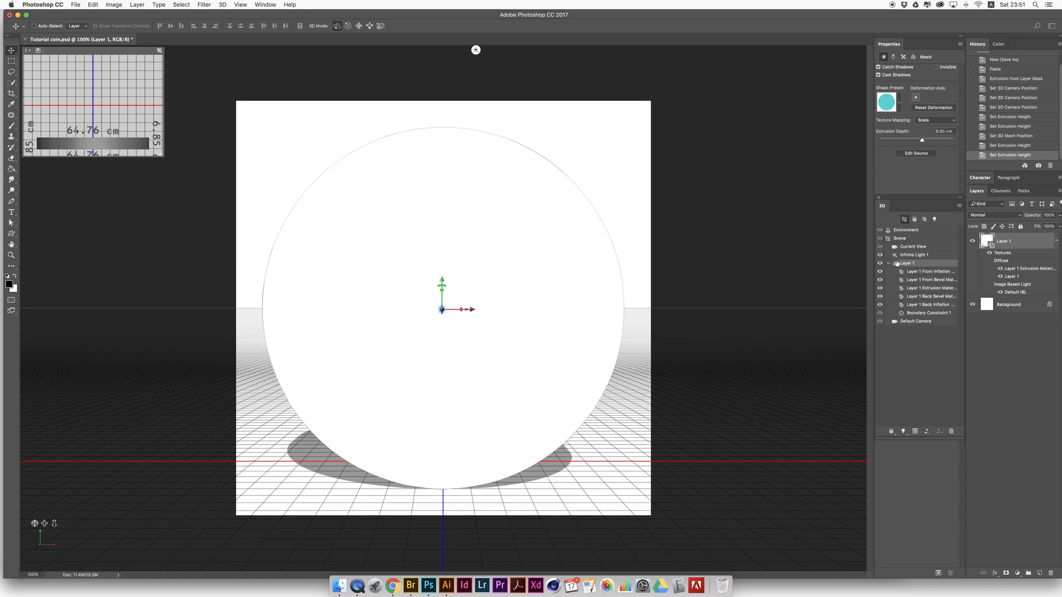
# Apply the shiny gold material preset to all five Layer 1 materials at once and view the result without the 3D overlay.
pyautogui.click(913, 271)
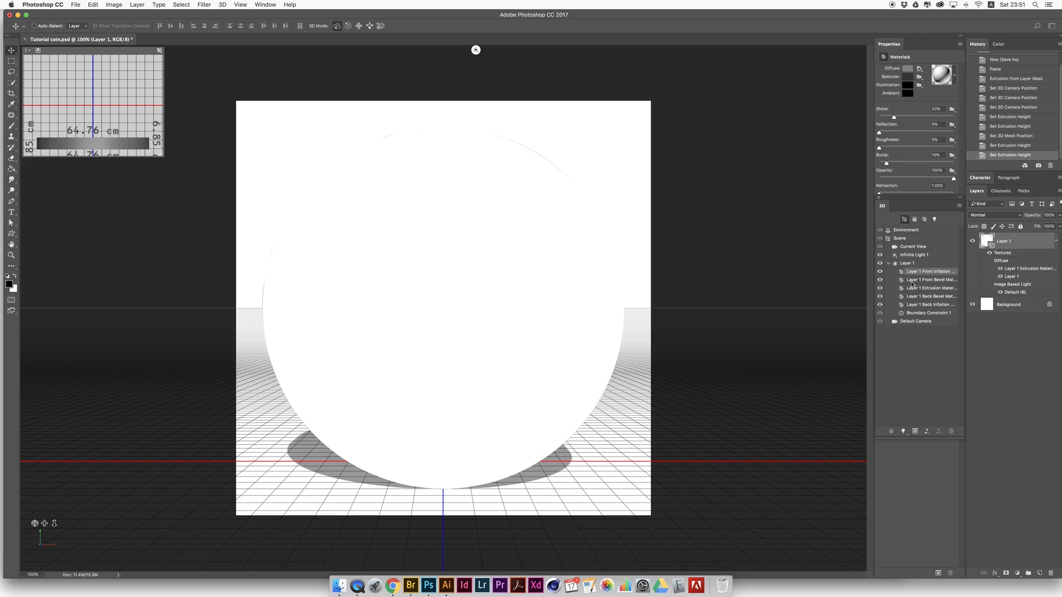
pyautogui.keyDown('shift'); pyautogui.click(911, 305); pyautogui.keyUp('shift')
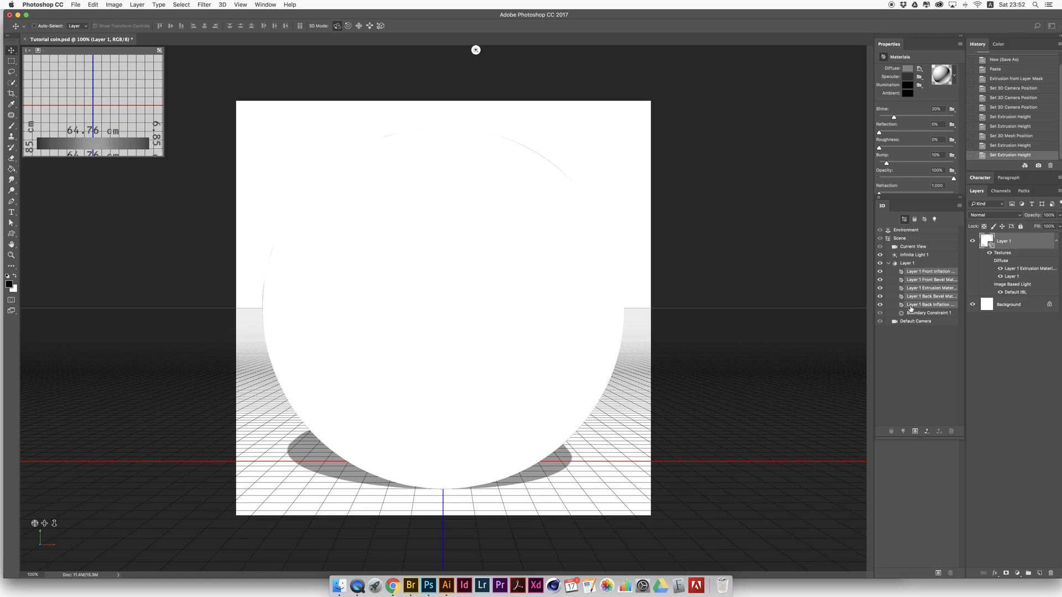
pyautogui.click(954, 74)
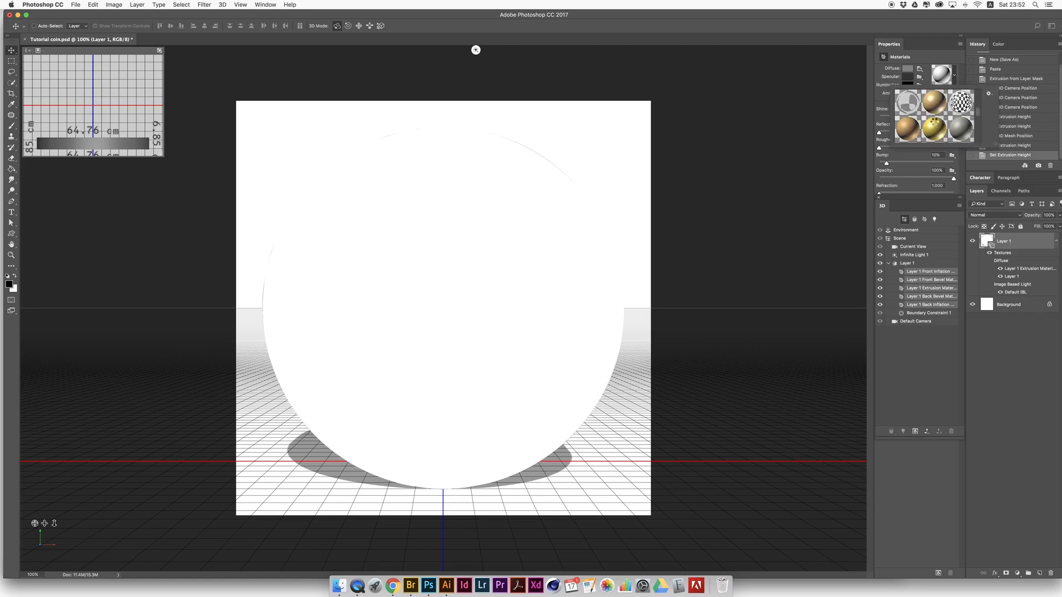
pyautogui.click(934, 125)
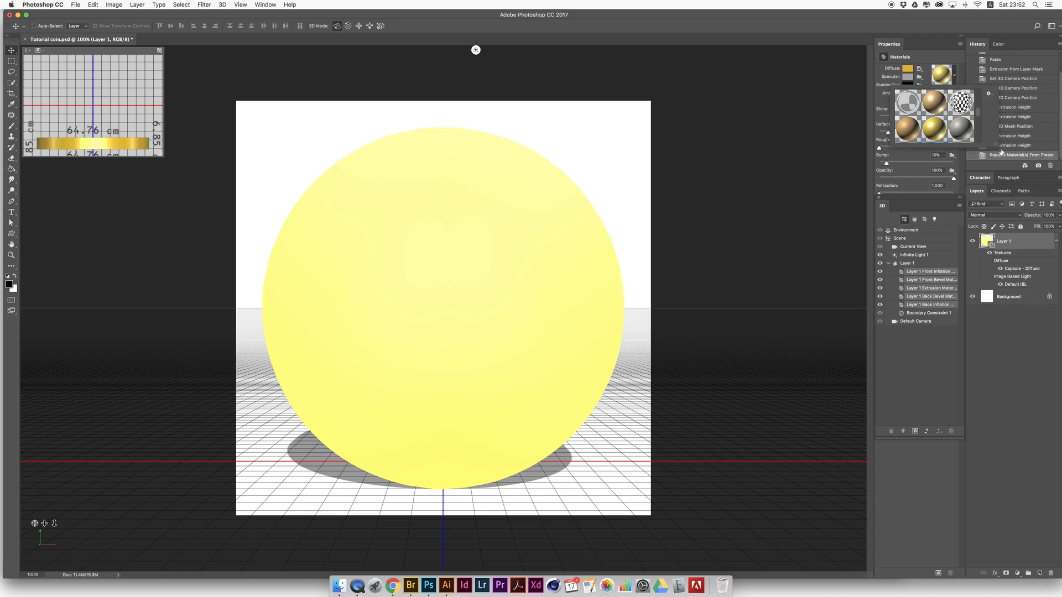
pyautogui.click(1020, 299)
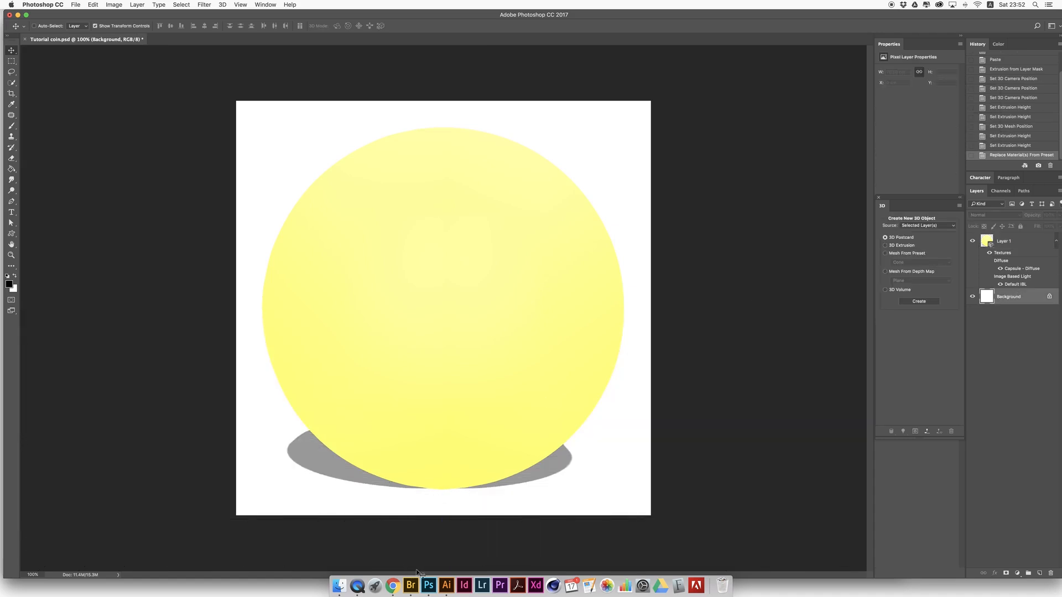
# Switch to Illustrator, copy the leaf ring group of the coin design, and return to the Photoshop document.
pyautogui.click(447, 585)
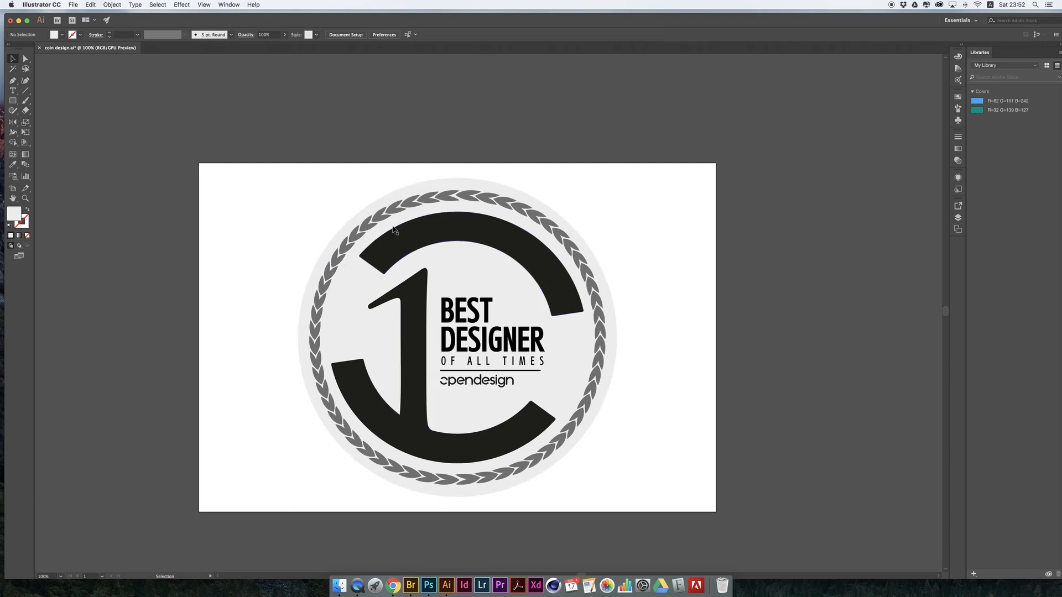
pyautogui.click(374, 226)
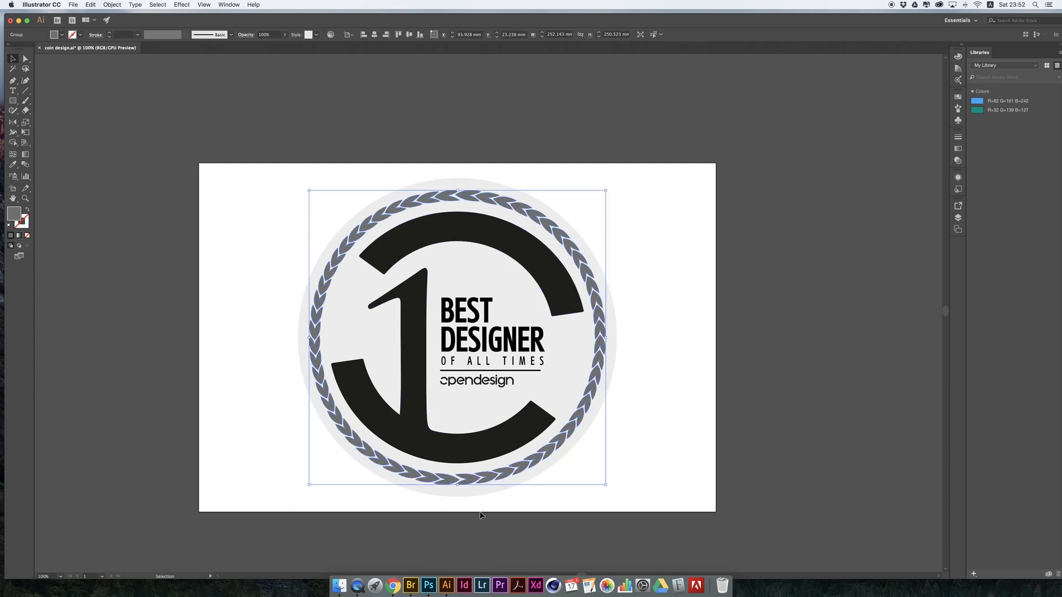
pyautogui.click(428, 585)
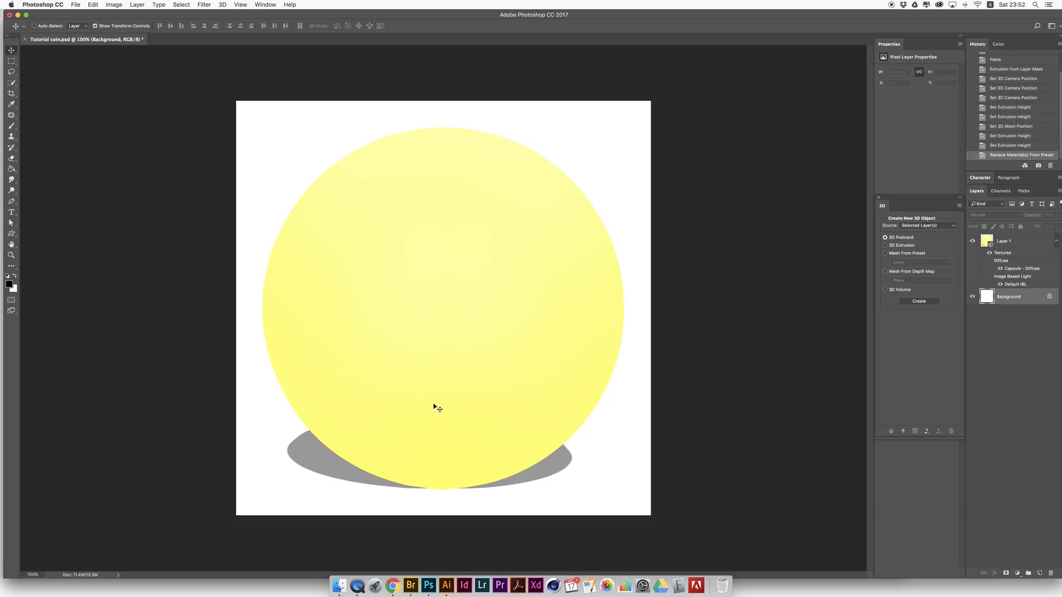
# Paste the leaf ring as pixels above Layer 1 and scale it to about 57.8 cm wide inside the disc's rim.
pyautogui.click(1024, 241)
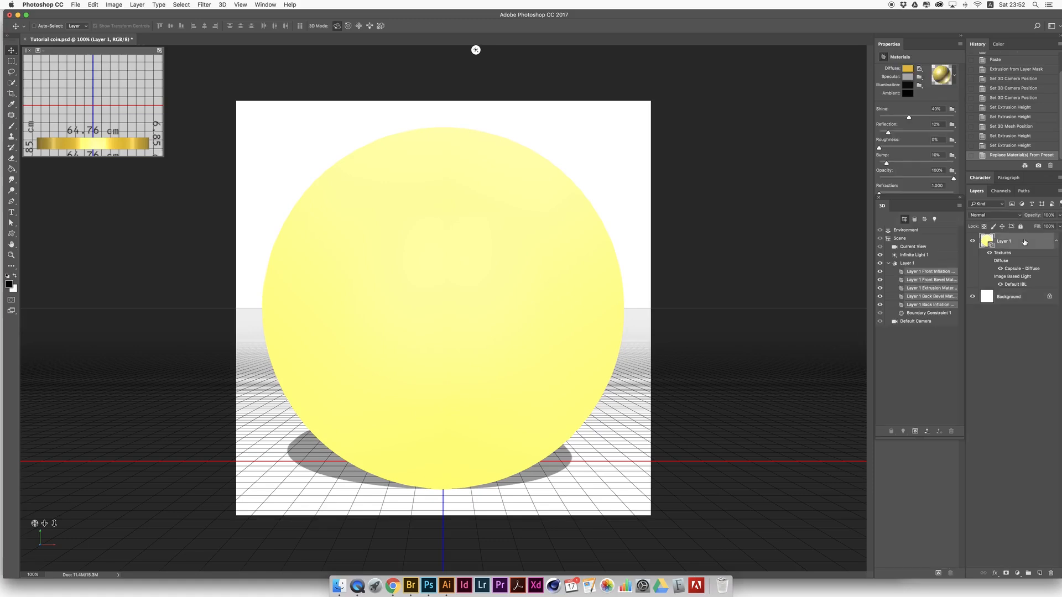
pyautogui.press('super+v')
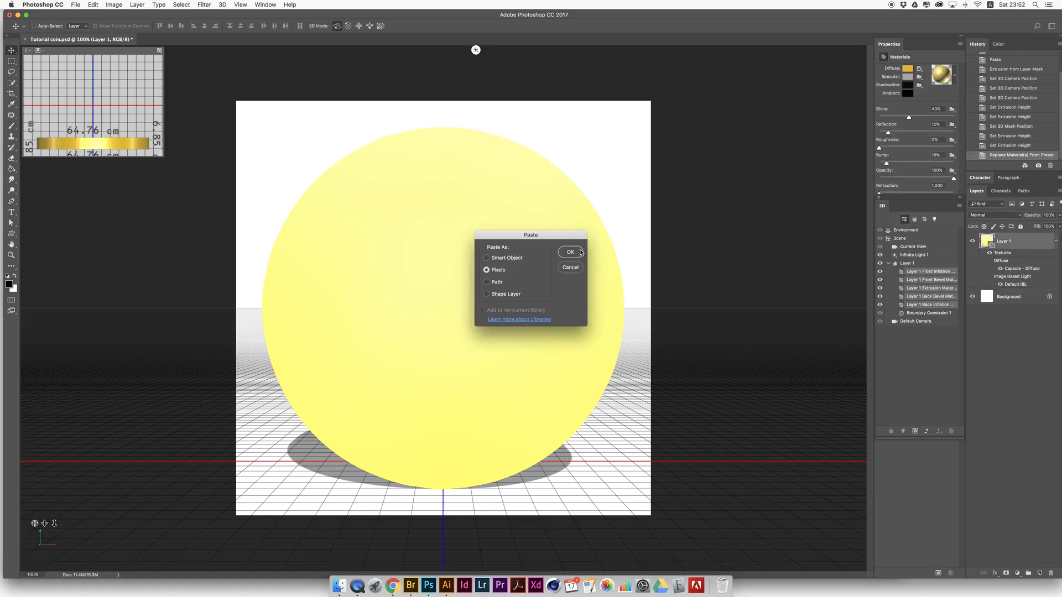
pyautogui.click(569, 252)
pyautogui.moveTo(517, 233); pyautogui.dragTo(577, 103)
pyautogui.press('Return')
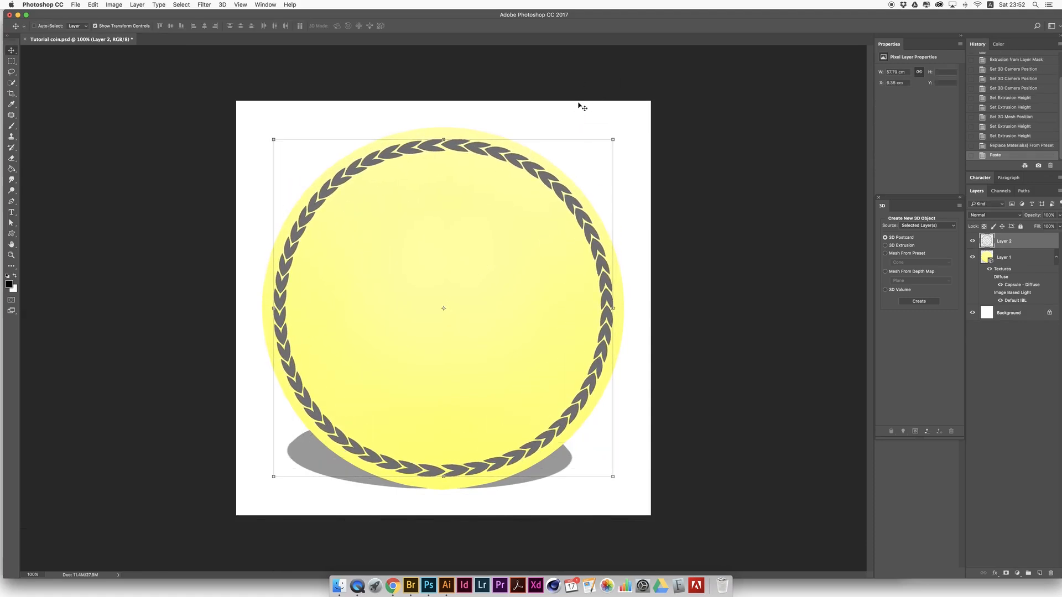
# Create a 3D extrusion from the leaf ring layer and reduce its extrusion depth to about 2.9 cm.
pyautogui.click(212, 4)
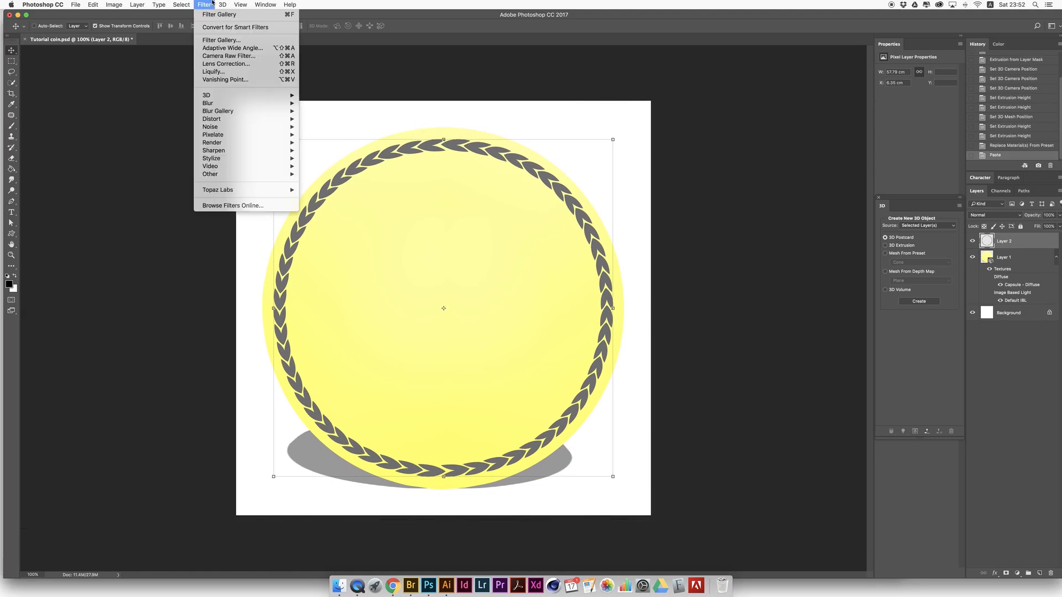
pyautogui.moveTo(222, 4)
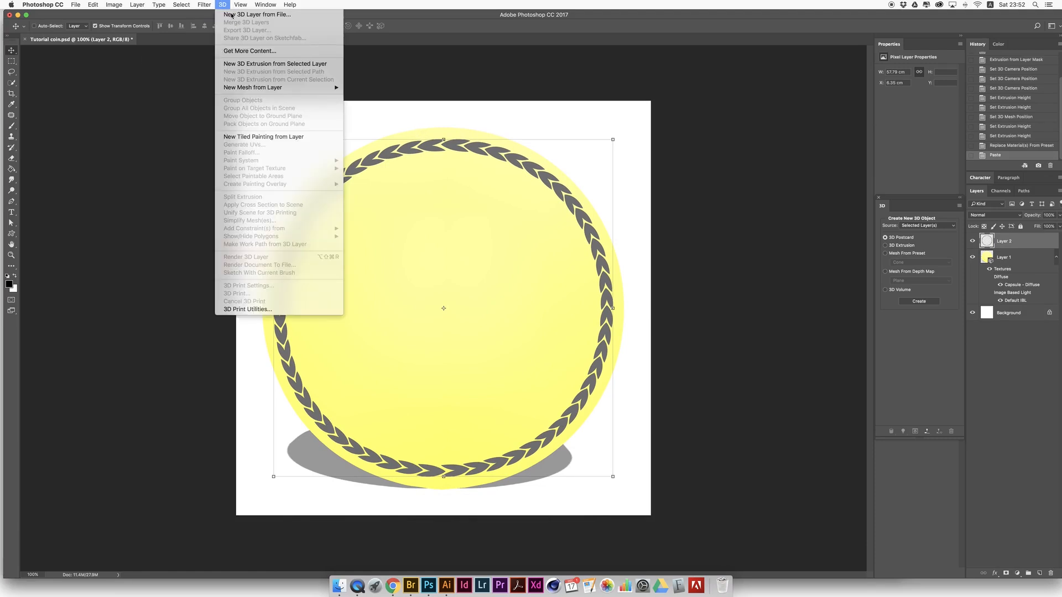
pyautogui.click(277, 65)
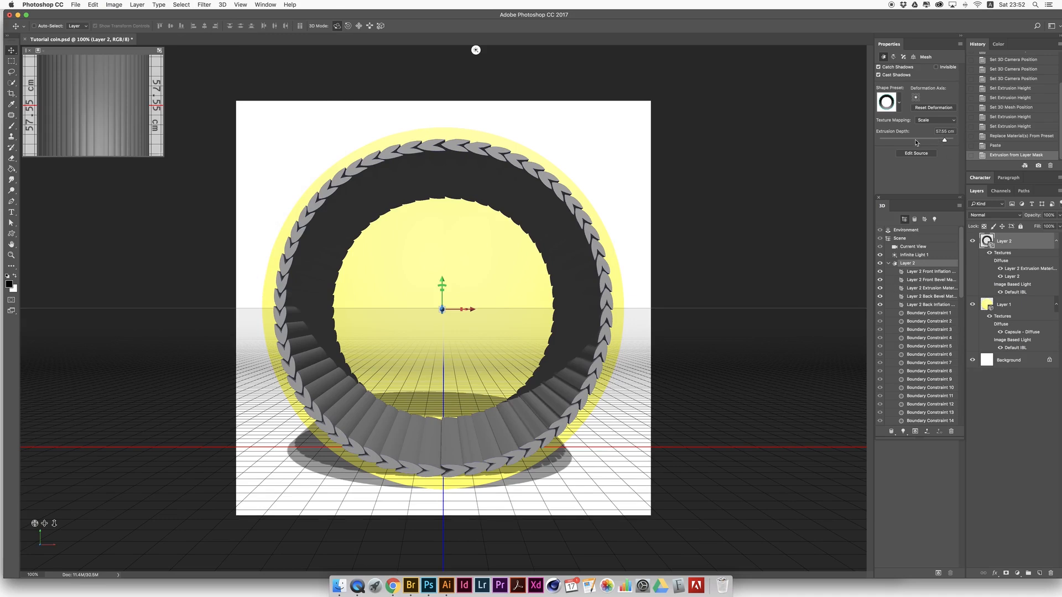
pyautogui.moveTo(945, 140); pyautogui.dragTo(920, 142)
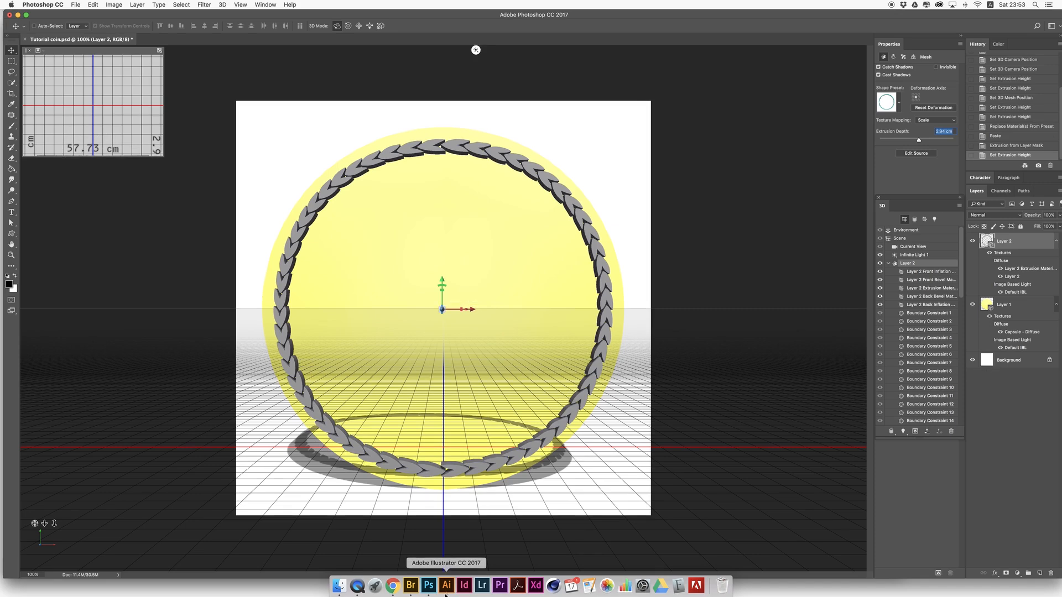
# Switch to Illustrator and select the large 1, arcs, text and logo, excluding the leaf ring and outer disc.
pyautogui.click(447, 588)
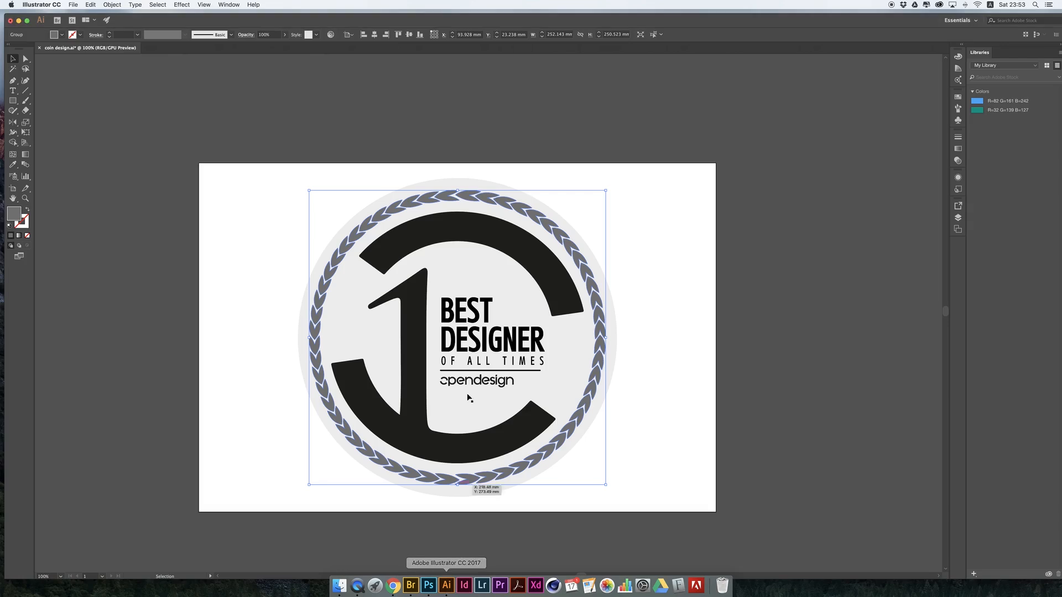
pyautogui.click(428, 231)
pyautogui.moveTo(275, 216); pyautogui.dragTo(554, 415)
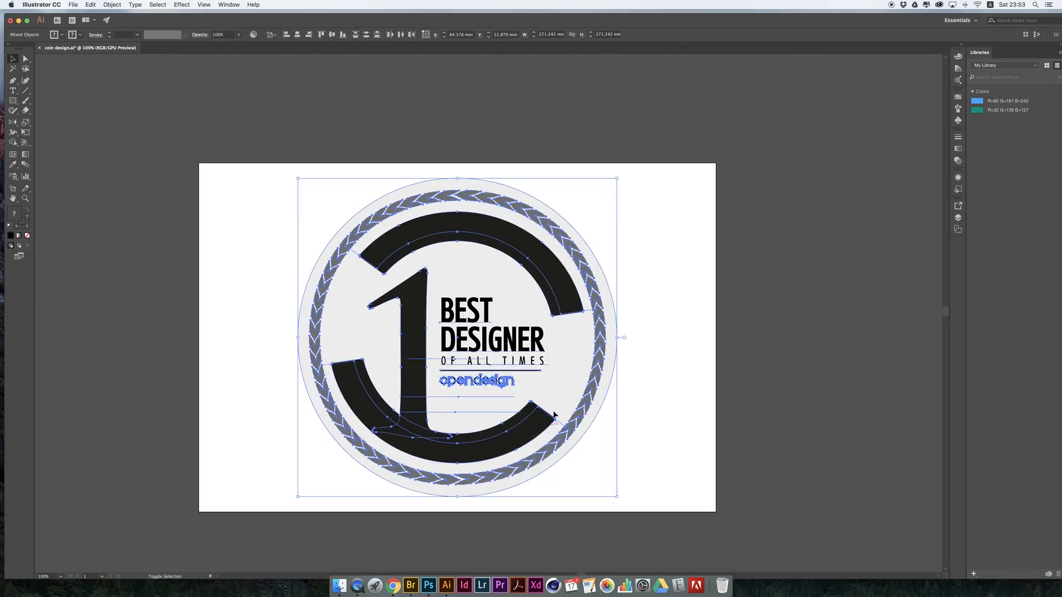
pyautogui.moveTo(663, 352); pyautogui.dragTo(566, 374)
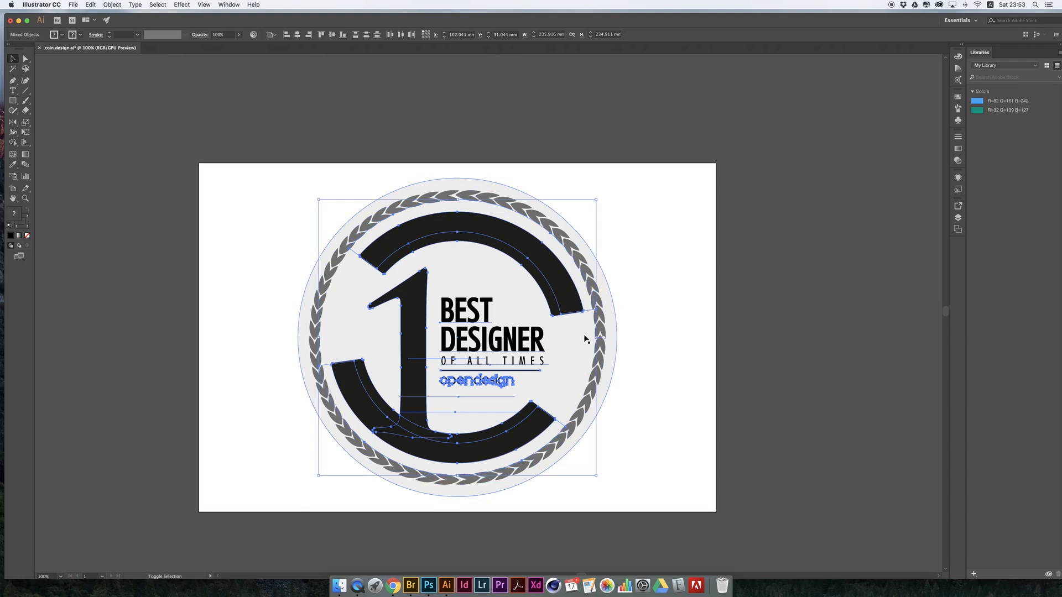
pyautogui.keyDown('shift'); pyautogui.click(591, 310); pyautogui.keyUp('shift')
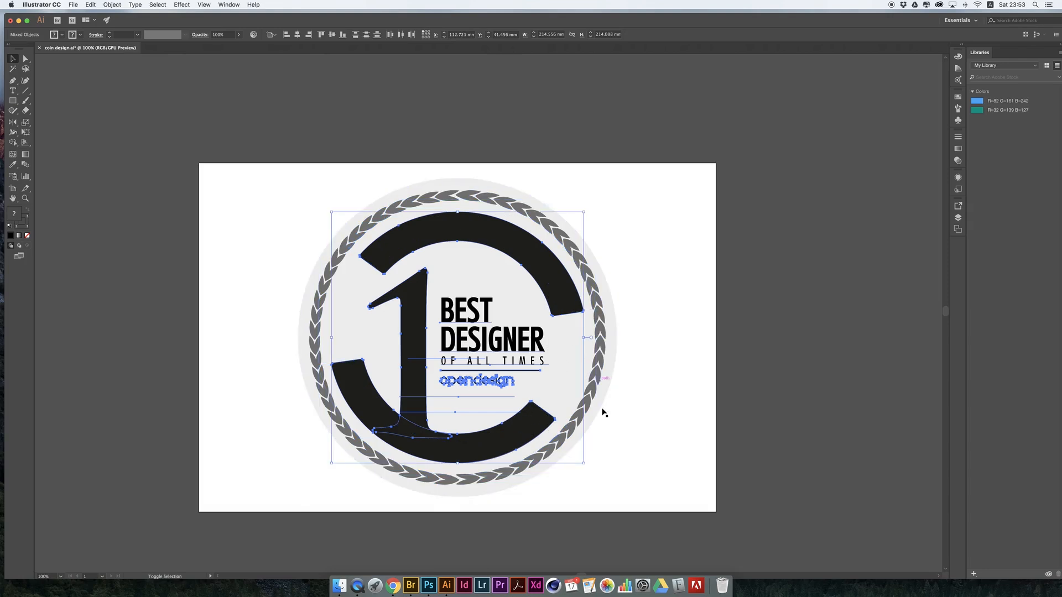
# Check the central artwork selection with test moves and outline view, restoring the preview and undoing the moves.
pyautogui.moveTo(558, 288); pyautogui.dragTo(803, 294)
pyautogui.press('super+z')
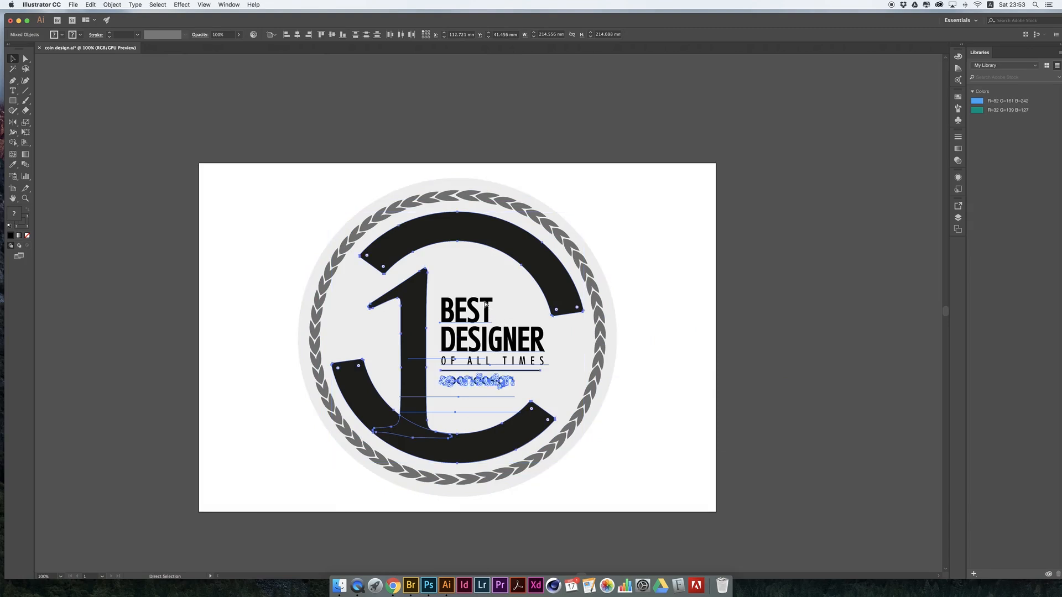
pyautogui.press('super+y')
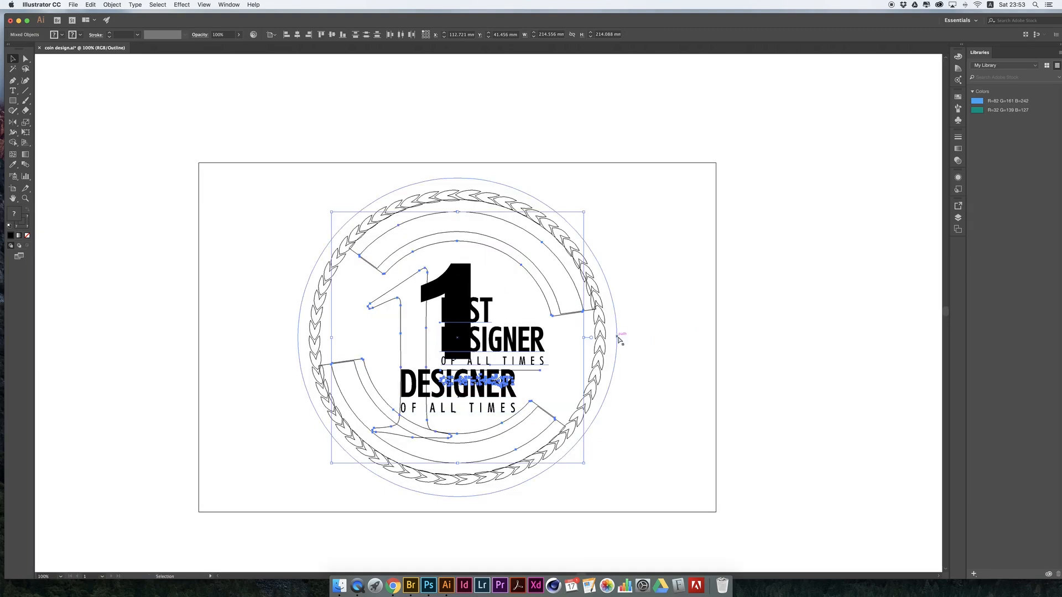
pyautogui.press('super+y')
pyautogui.moveTo(549, 290); pyautogui.dragTo(602, 273)
pyautogui.press('super+z')
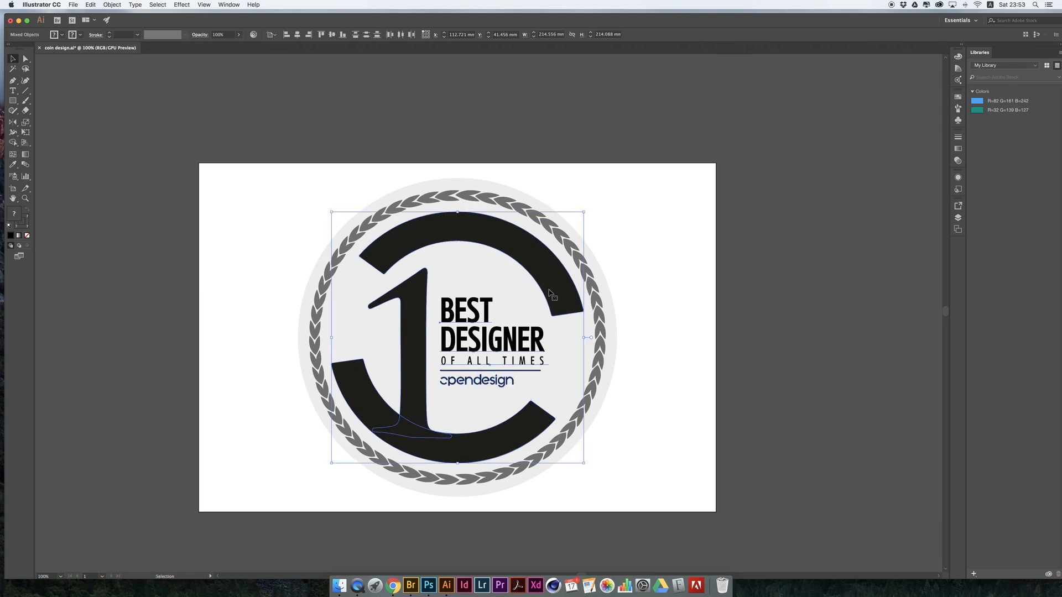
# Copy the central artwork into the Photoshop coin document as pixels, scaled to about 49.3 cm wide inside the leaf ring.
pyautogui.click(431, 583)
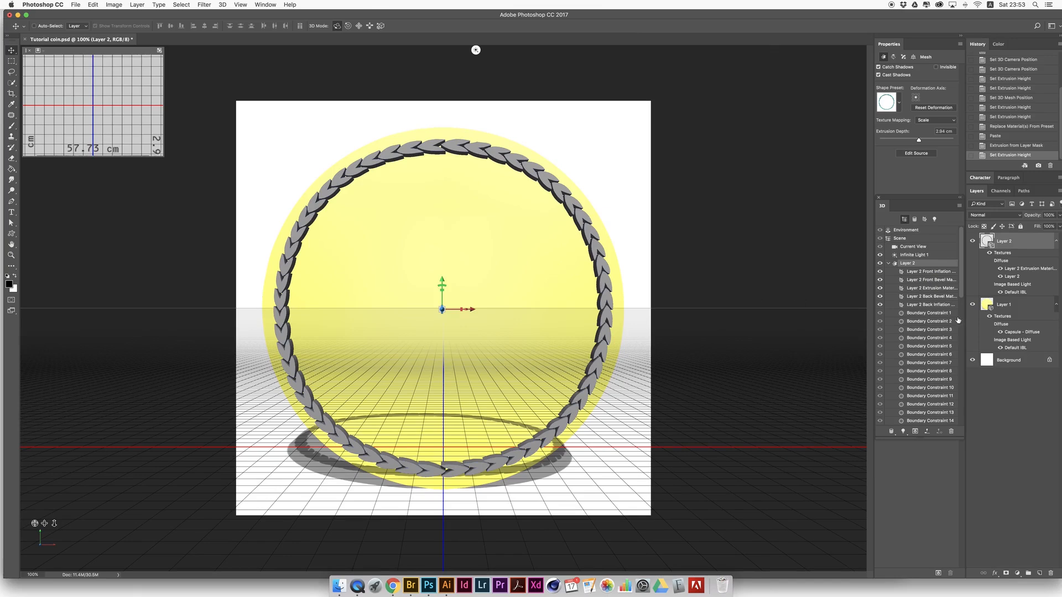
pyautogui.press('super+t')
pyautogui.press('Return')
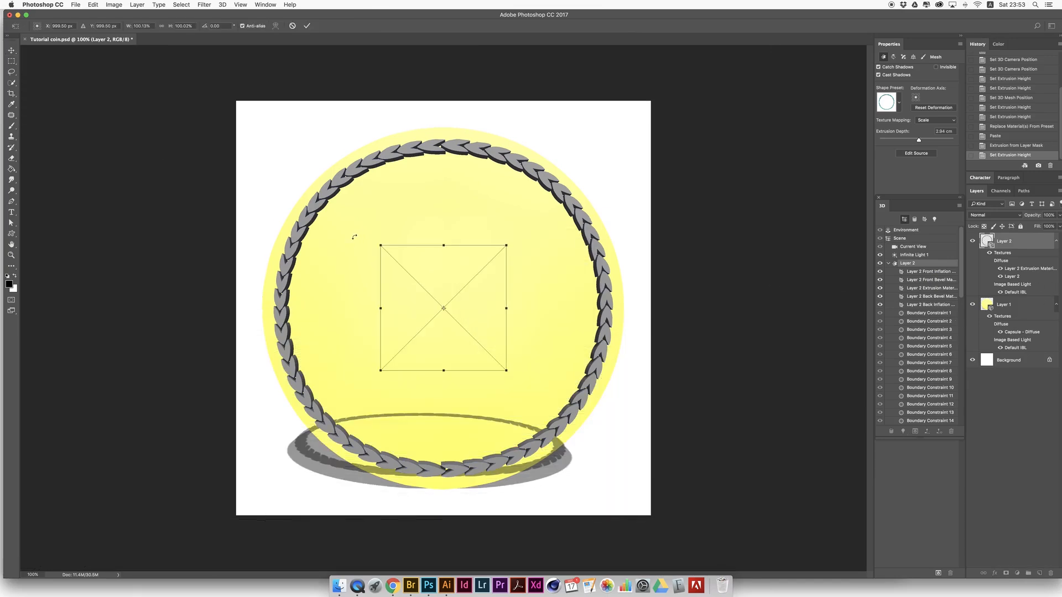
pyautogui.moveTo(503, 243); pyautogui.dragTo(579, 153)
pyautogui.press('Return')
# Create a 3D extrusion from the central artwork layer and reduce its extrusion depth to about 3.9 cm.
pyautogui.click(204, 4)
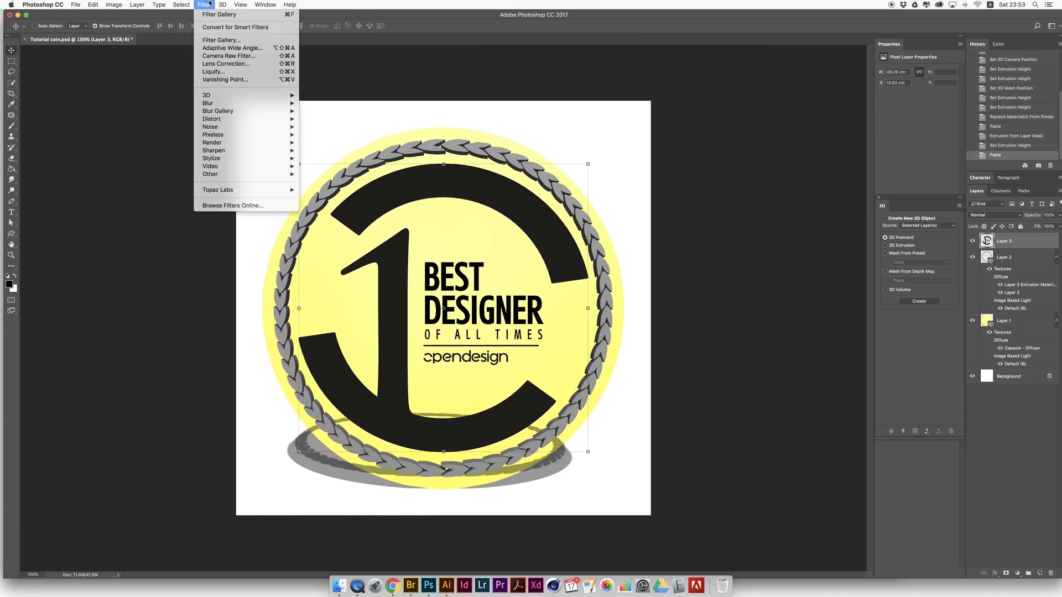
pyautogui.moveTo(224, 5)
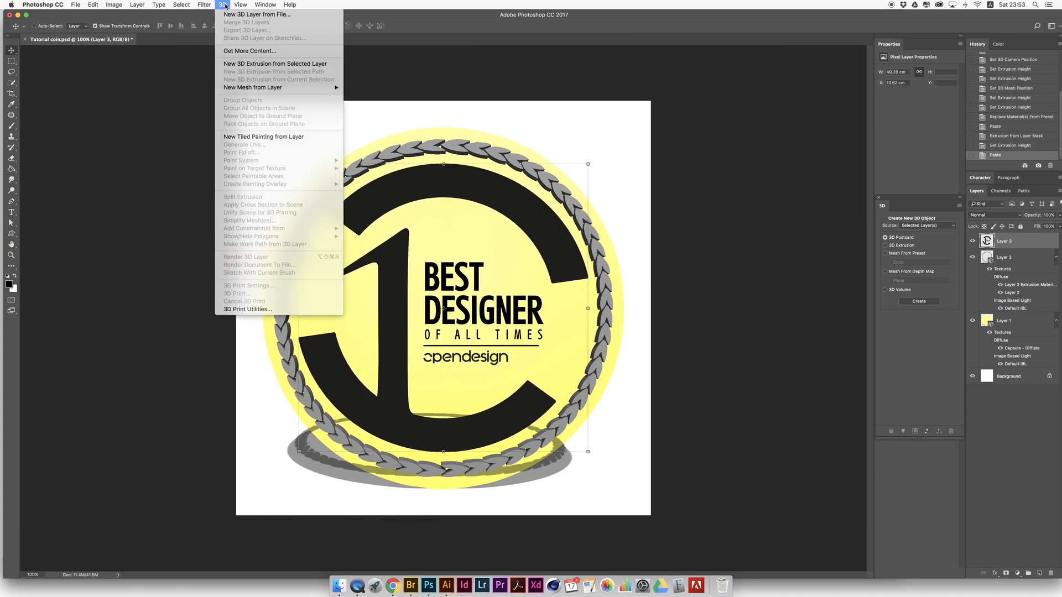
pyautogui.click(256, 65)
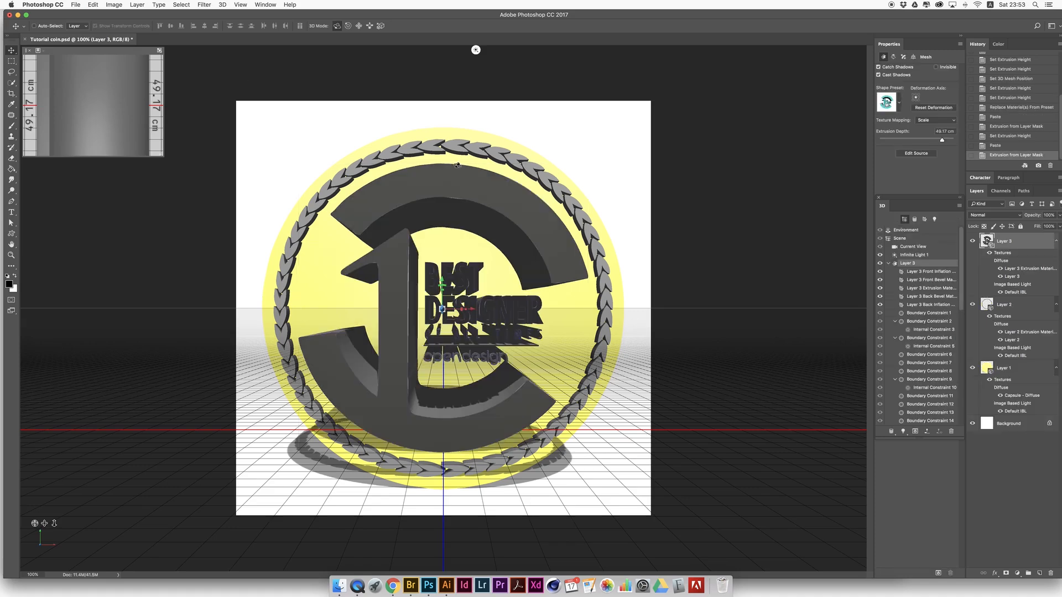
pyautogui.moveTo(939, 140); pyautogui.dragTo(918, 139)
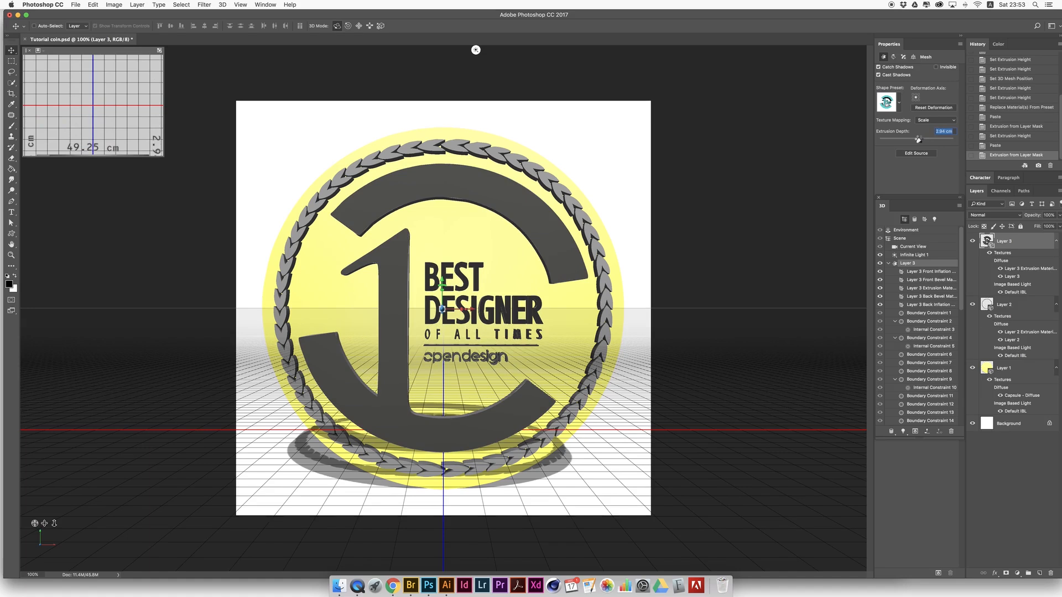
pyautogui.moveTo(918, 138); pyautogui.dragTo(919, 140)
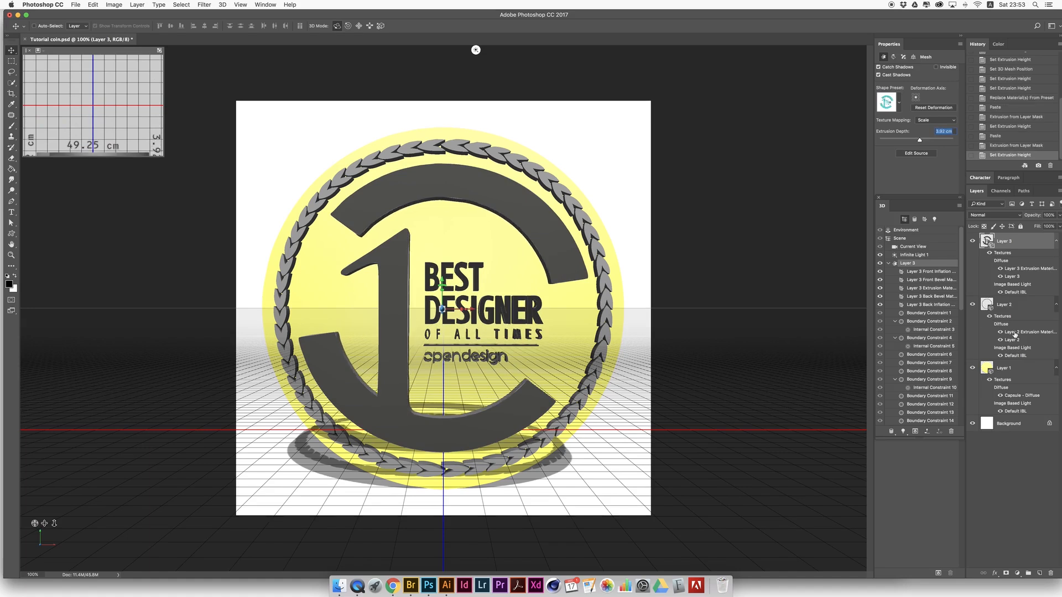
# Merge the three 3D layers holding the base disc, leaf ring and central artwork into one 3D layer.
pyautogui.click(1003, 244)
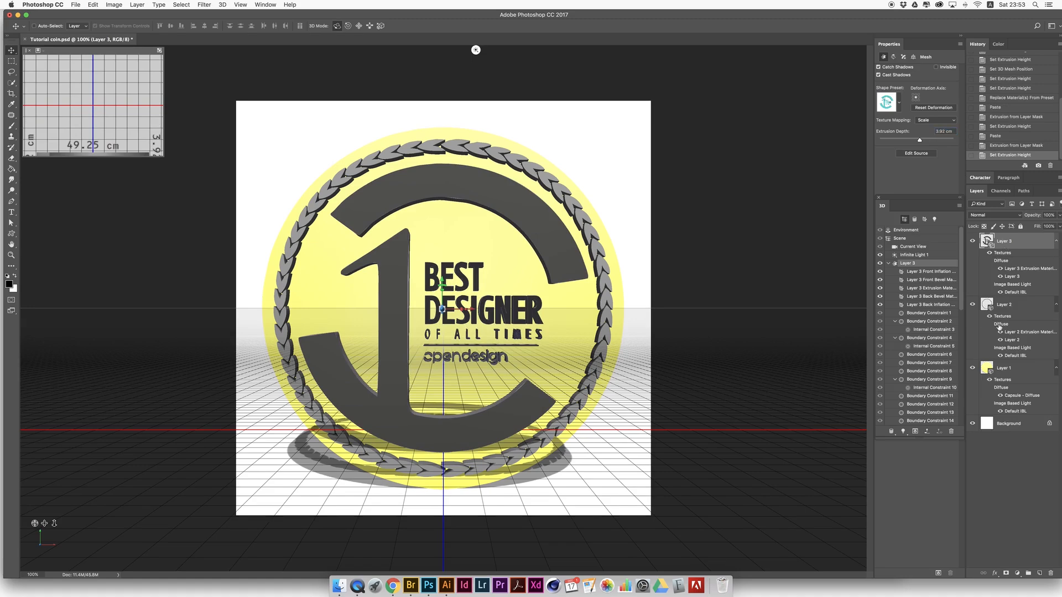
pyautogui.click(1004, 369)
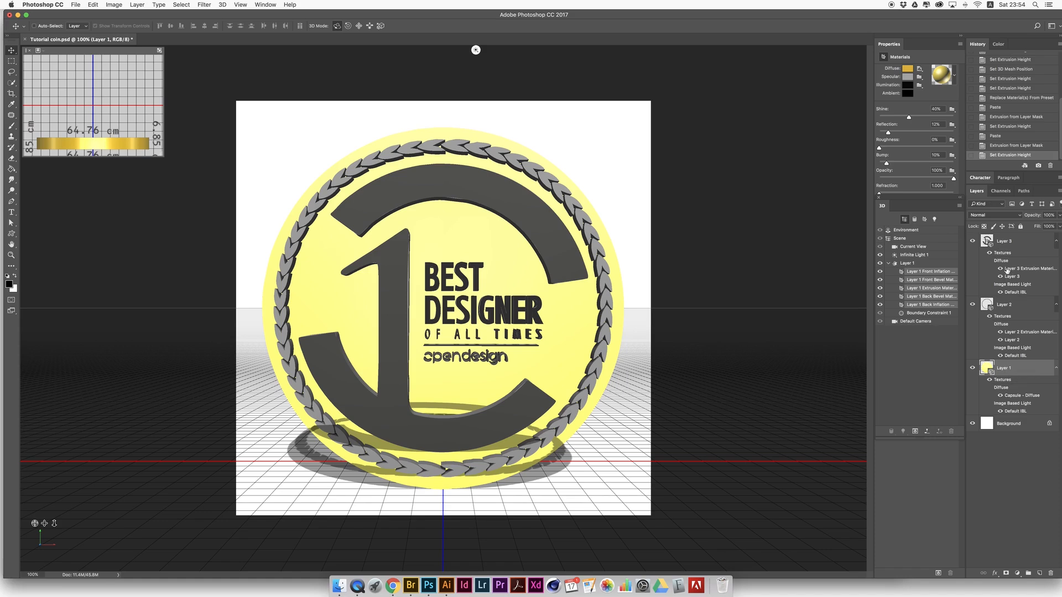
pyautogui.keyDown('shift'); pyautogui.click(1022, 238); pyautogui.keyUp('shift')
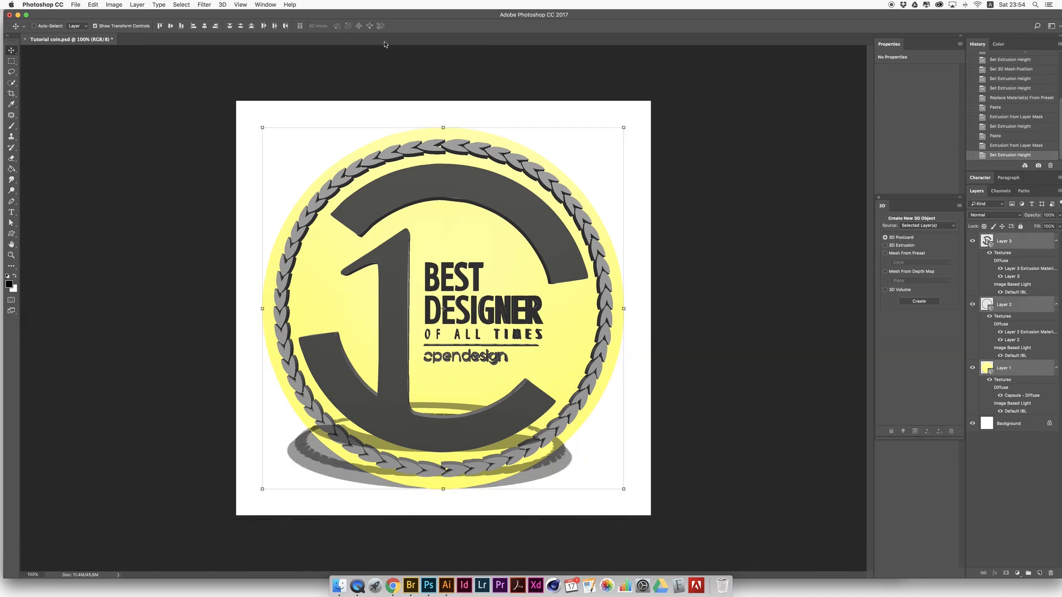
pyautogui.click(223, 4)
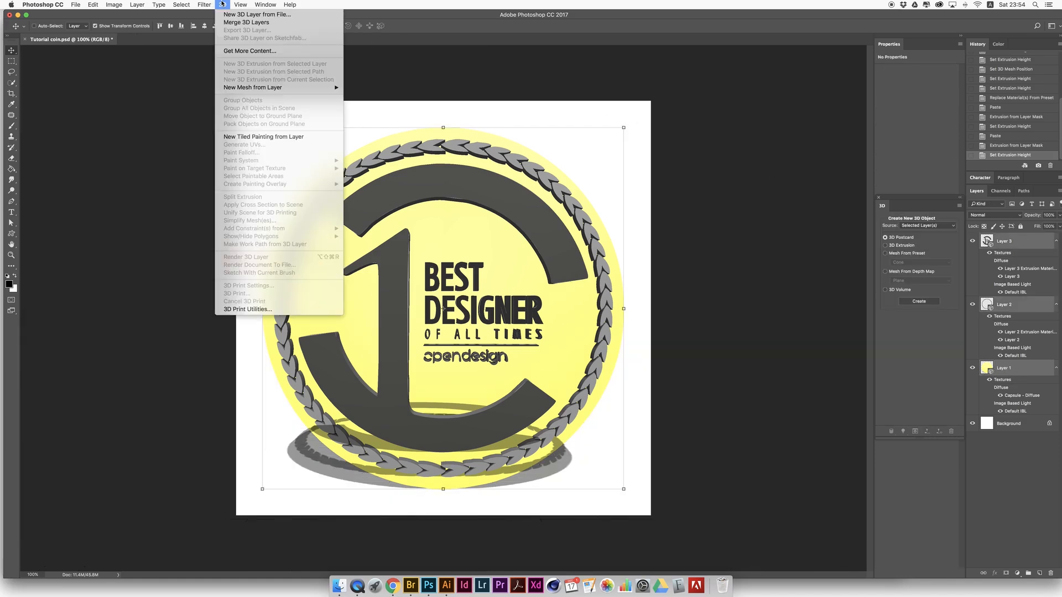
pyautogui.click(242, 23)
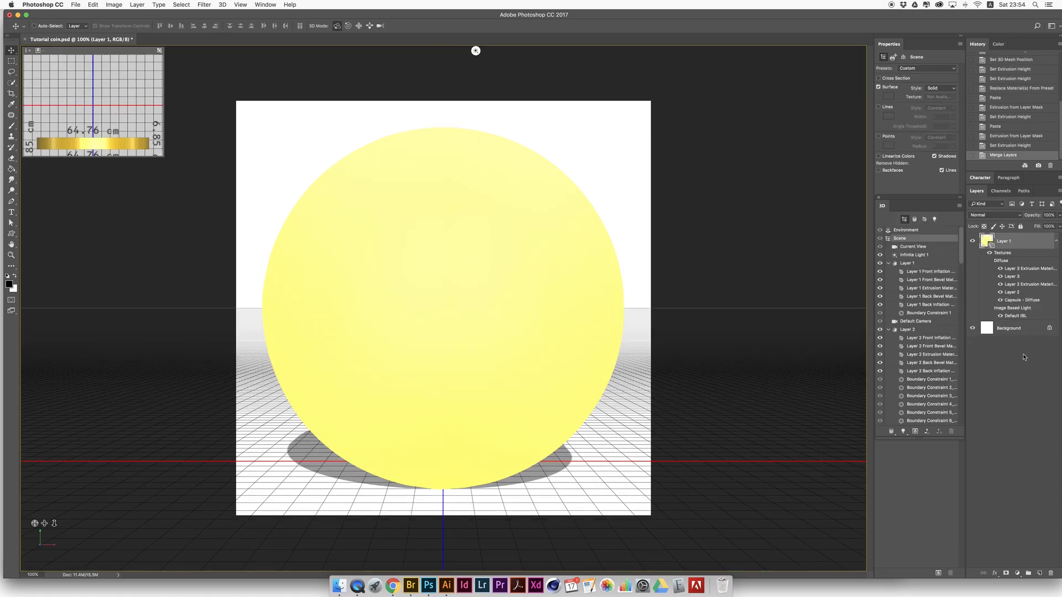
# Collapse the three mesh groups in the 3D scene and check which coin part each mesh represents, plus the infinite light.
pyautogui.click(889, 330)
pyautogui.click(888, 264)
pyautogui.click(888, 297)
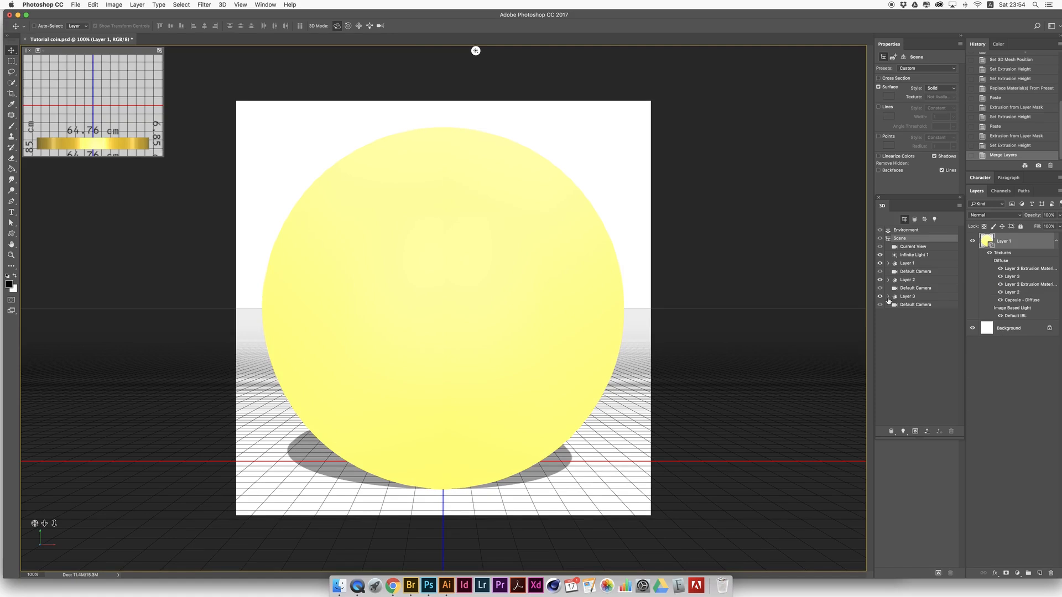
pyautogui.click(906, 264)
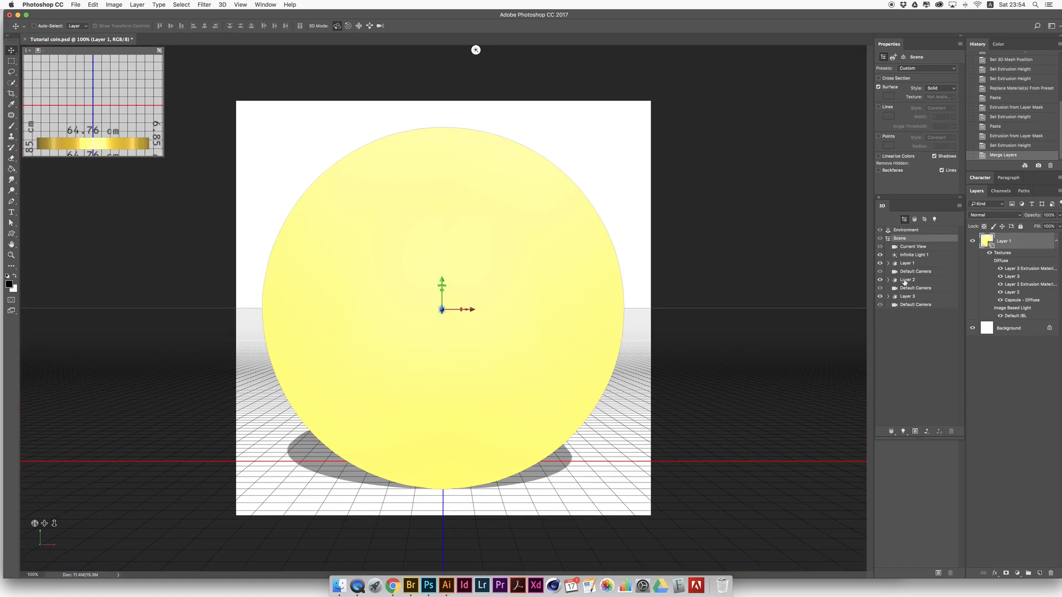
pyautogui.click(905, 281)
pyautogui.click(904, 297)
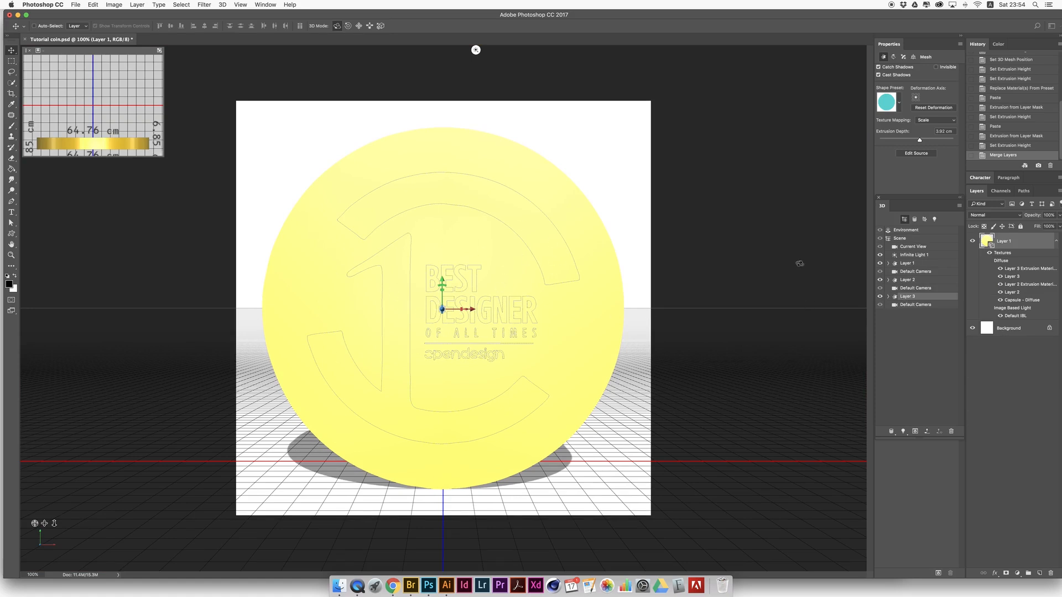
pyautogui.click(907, 281)
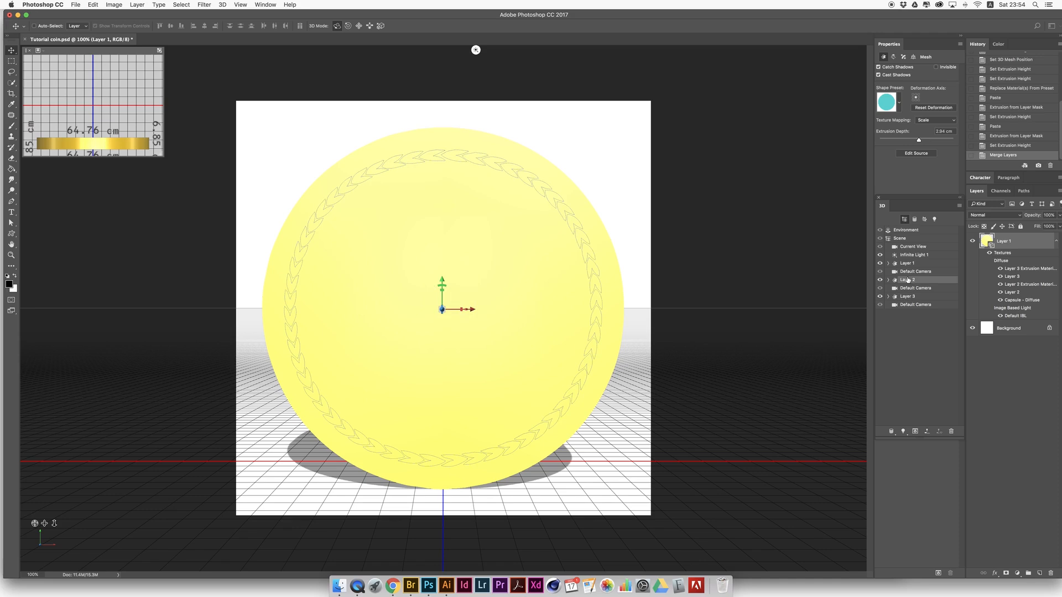
pyautogui.click(908, 255)
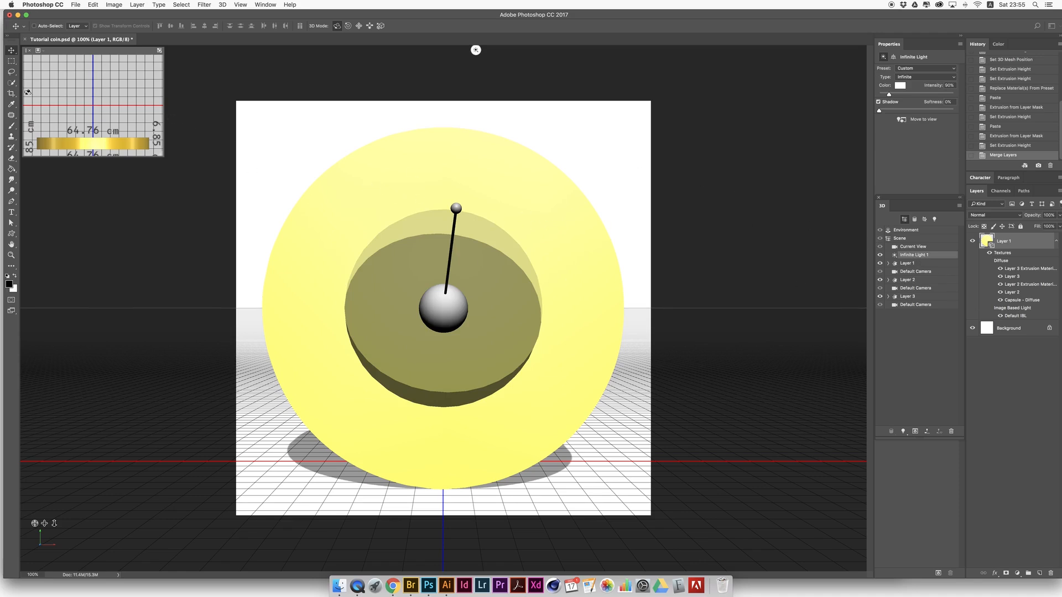
# Move the base disc mesh back along its depth axis so the leaf ring and central artwork protrude from its face.
pyautogui.click(11, 58)
pyautogui.click(11, 50)
pyautogui.click(902, 265)
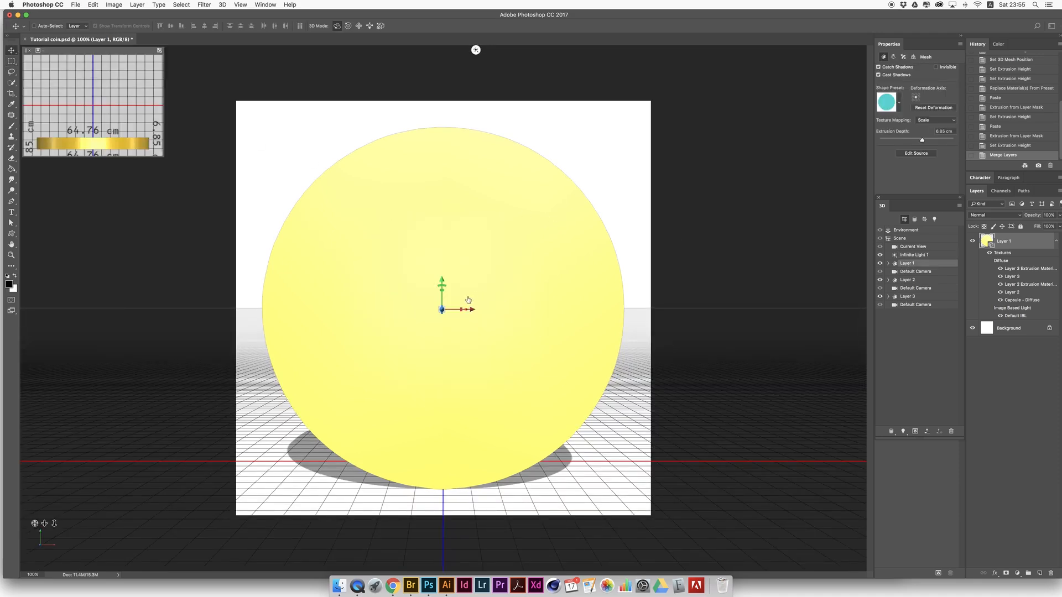
pyautogui.moveTo(441, 309); pyautogui.dragTo(443, 295)
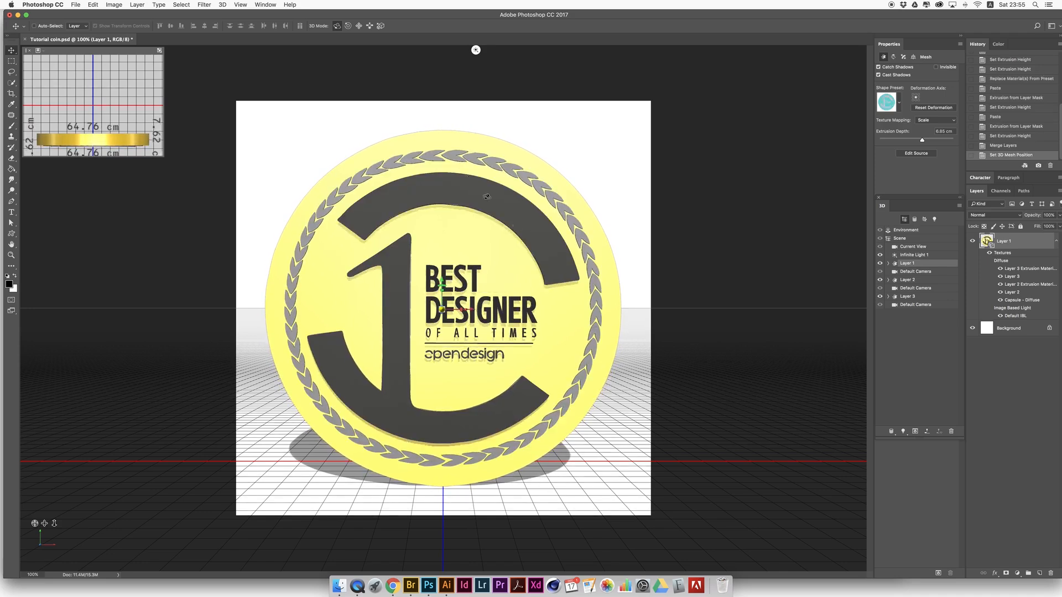
# Apply the Metal Gold material preset to all five materials of the leaf ring mesh, from front inflation to back inflation.
pyautogui.click(454, 156)
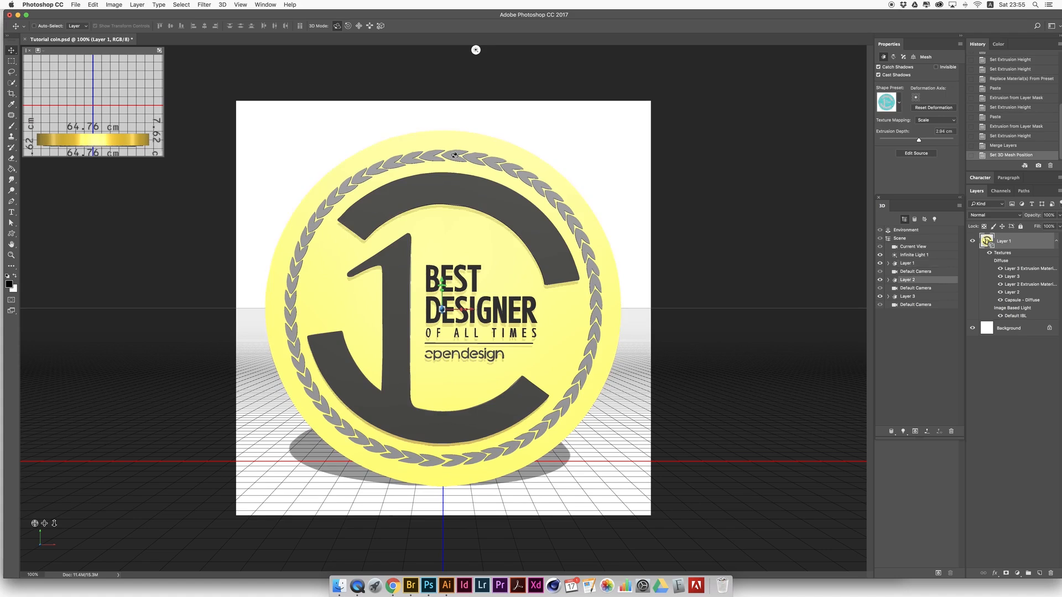
pyautogui.click(453, 154)
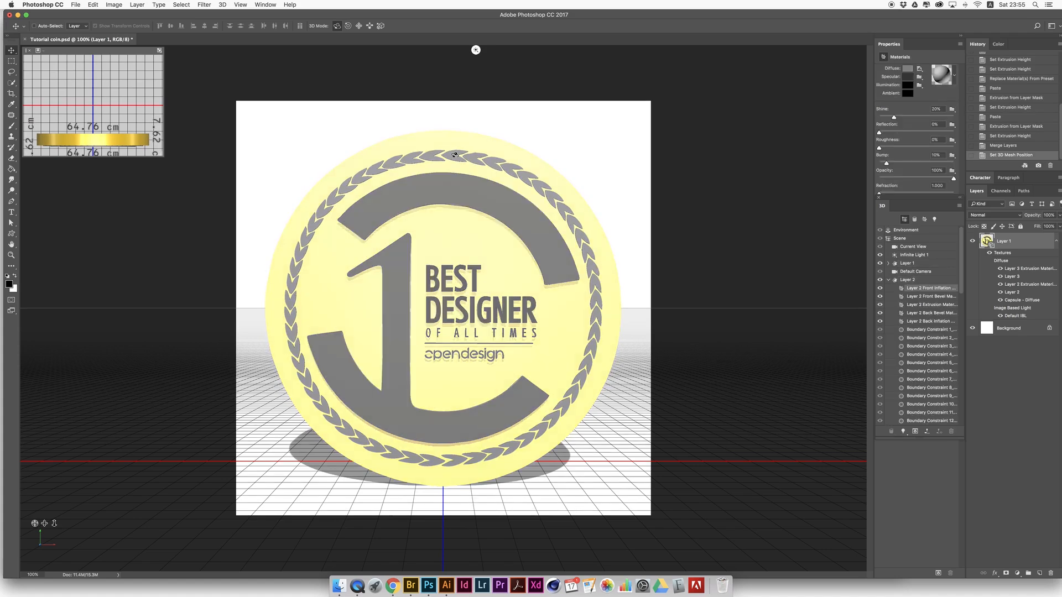
pyautogui.click(904, 280)
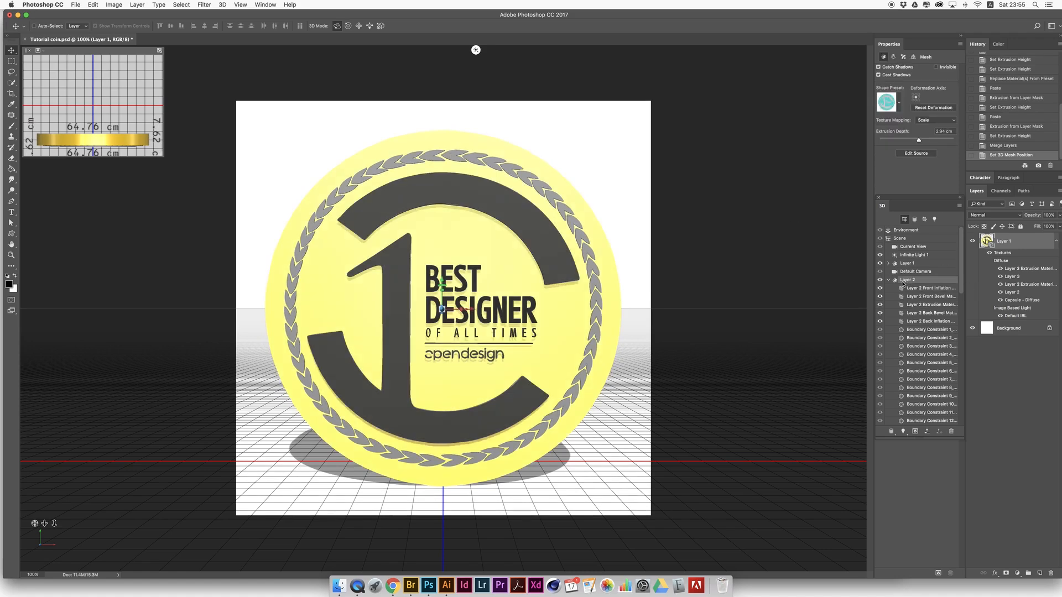
pyautogui.click(888, 280)
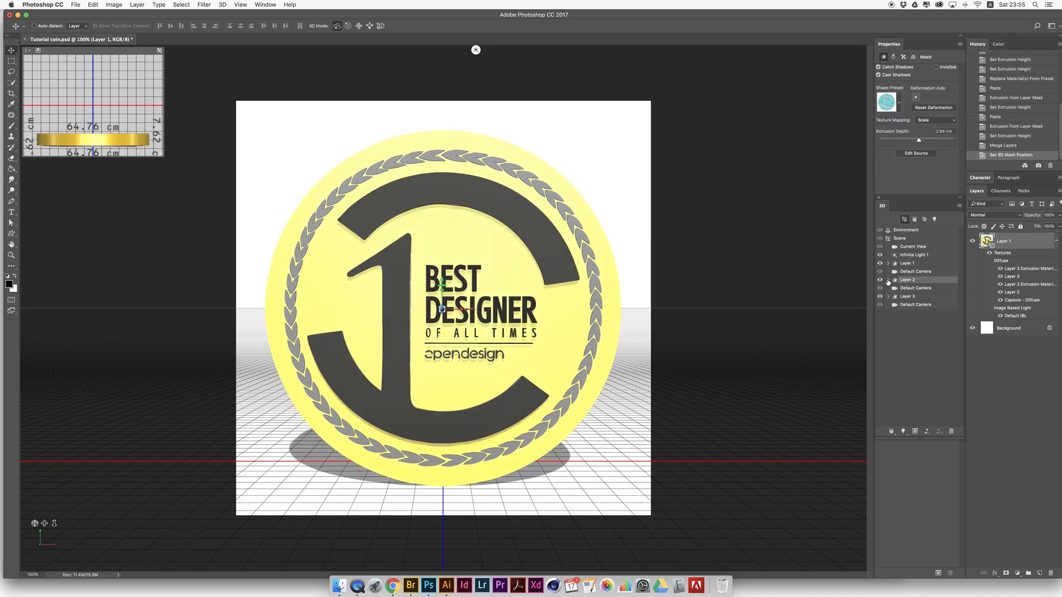
pyautogui.click(888, 281)
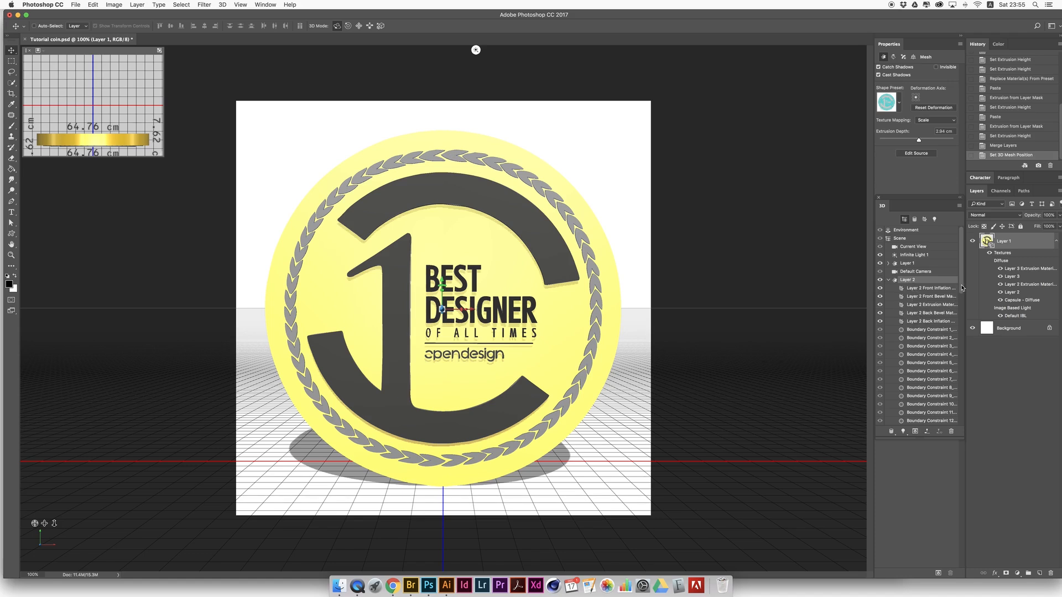
pyautogui.scroll(-3, 961, 304)
pyautogui.moveTo(962, 304); pyautogui.dragTo(961, 294)
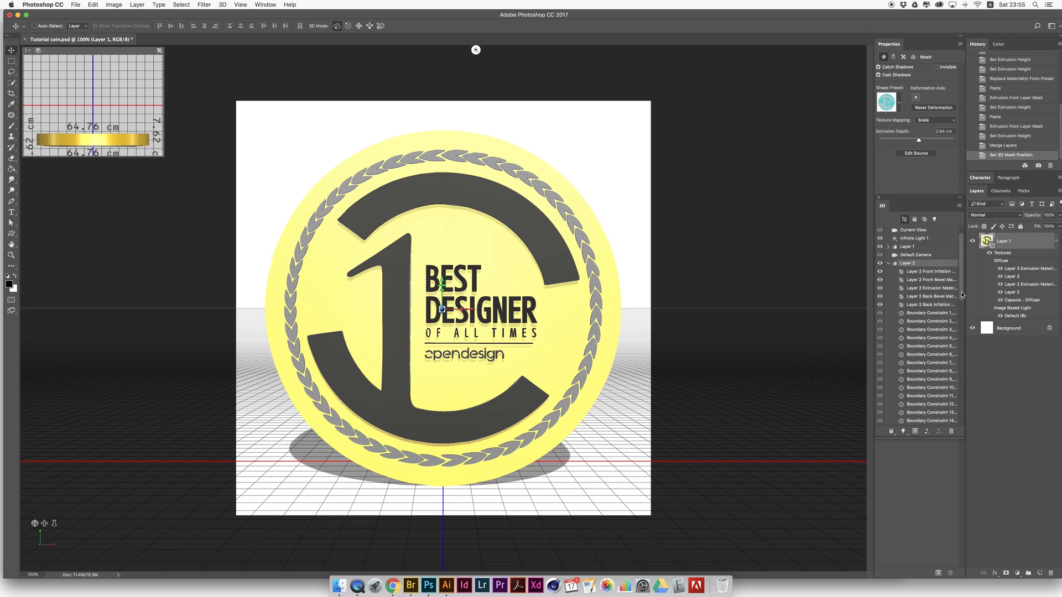
pyautogui.click(917, 272)
pyautogui.keyDown('shift'); pyautogui.click(911, 304); pyautogui.keyUp('shift')
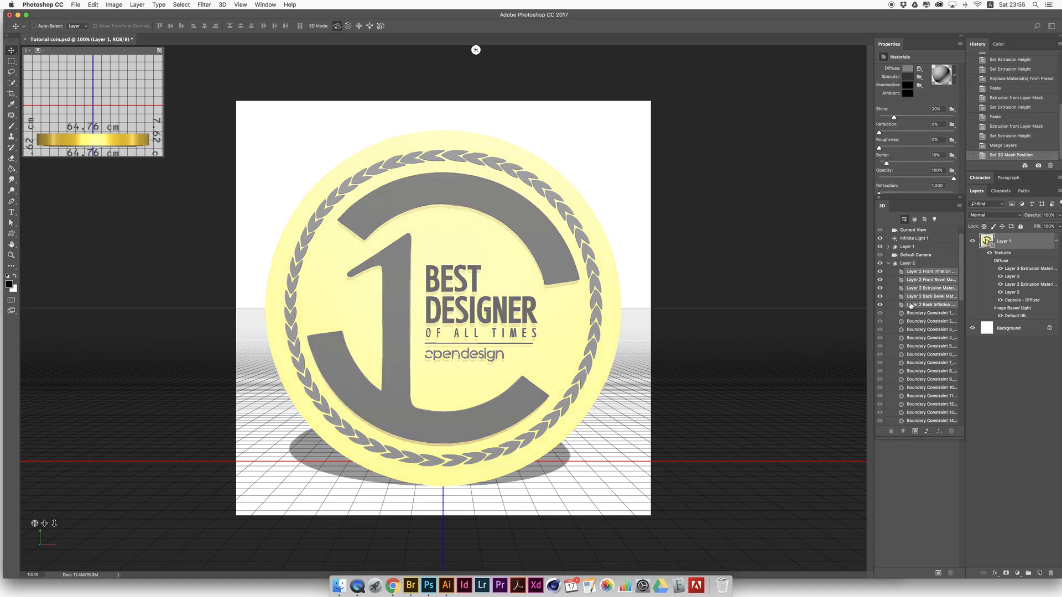
pyautogui.click(954, 75)
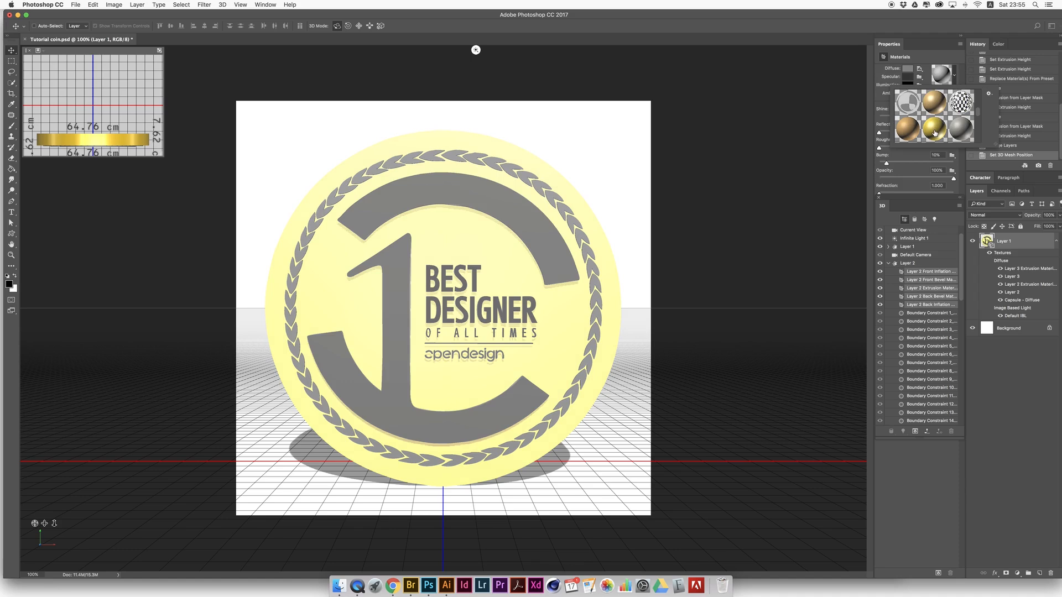
pyautogui.click(934, 131)
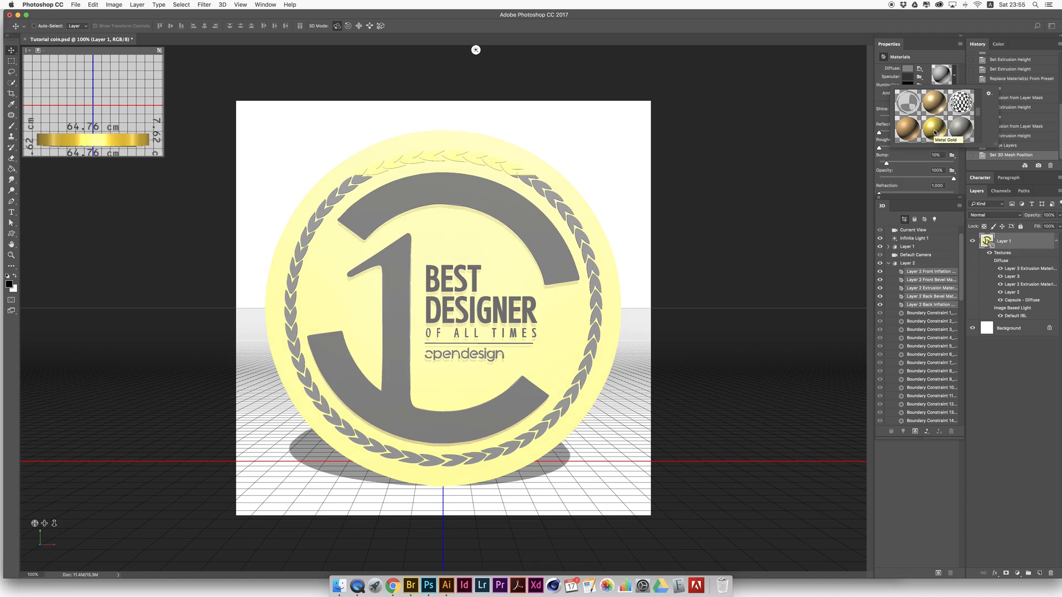
# Apply the Metal Gold material preset to all five materials of the central artwork mesh.
pyautogui.click(487, 228)
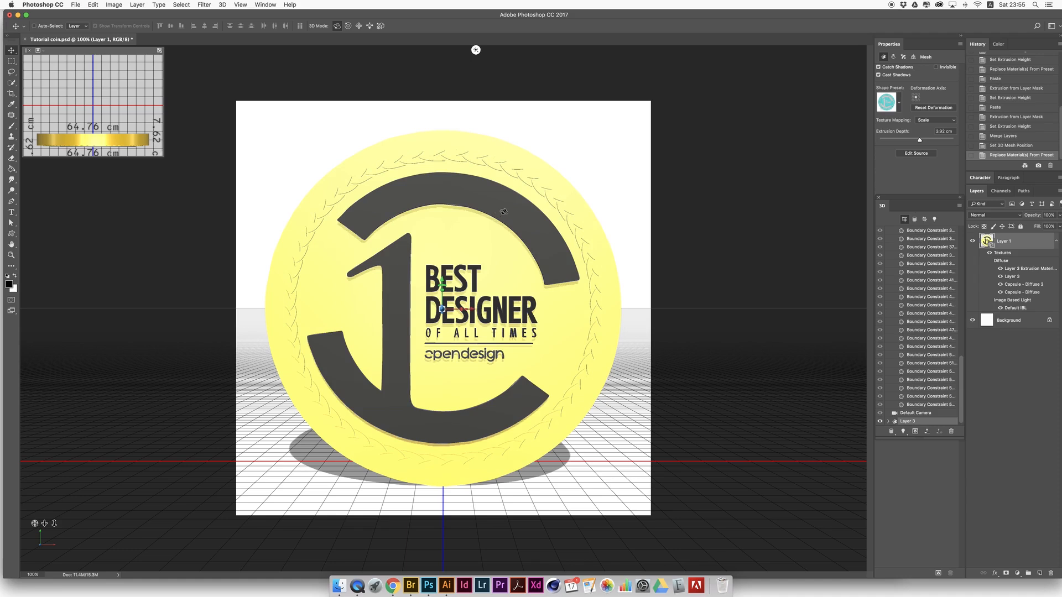
pyautogui.click(503, 212)
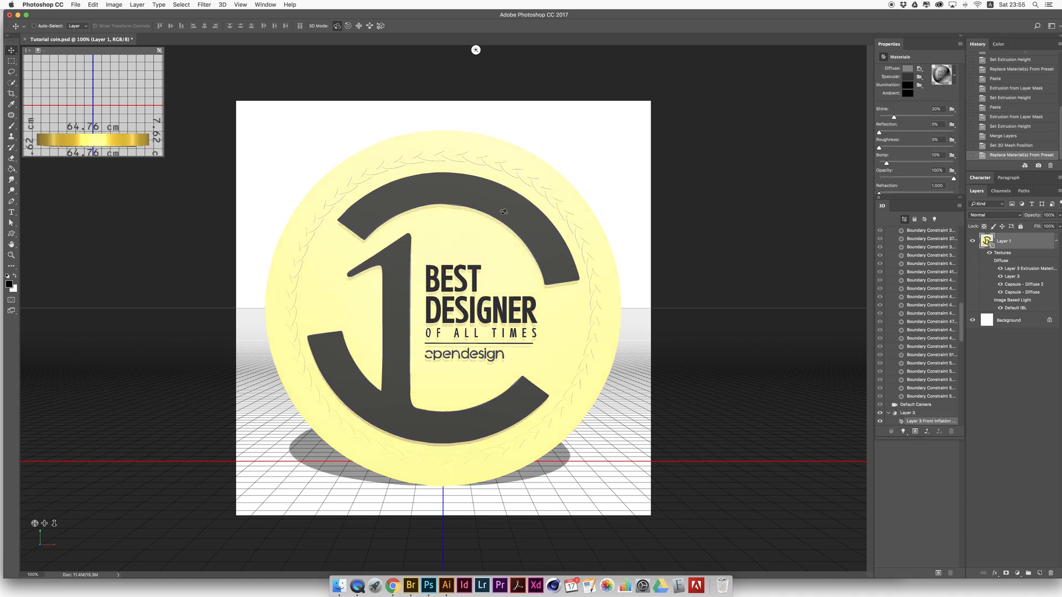
pyautogui.scroll(-6, 905, 313)
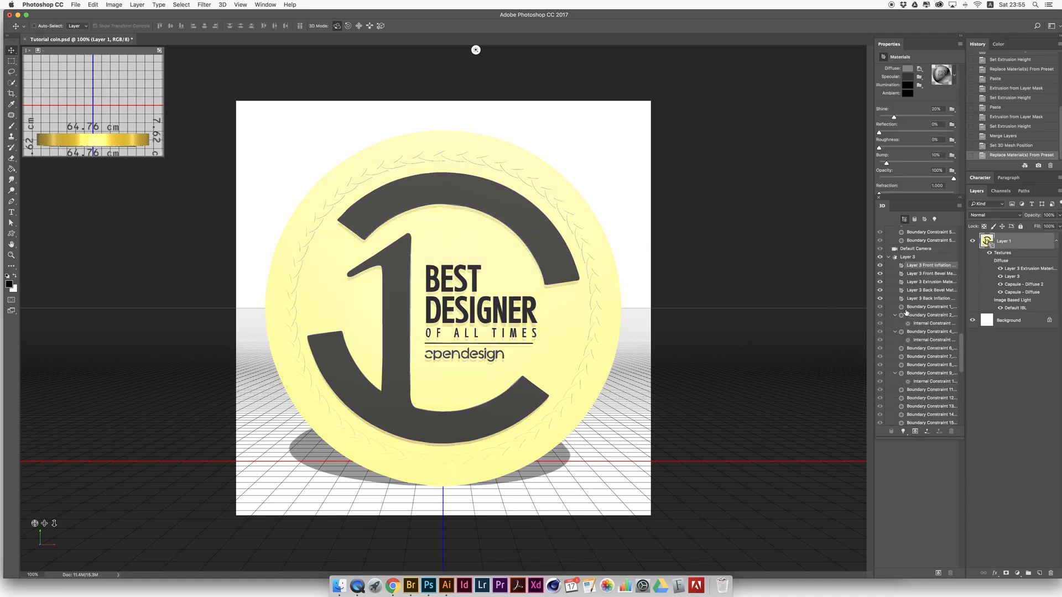
pyautogui.keyDown('shift'); pyautogui.click(913, 299); pyautogui.keyUp('shift')
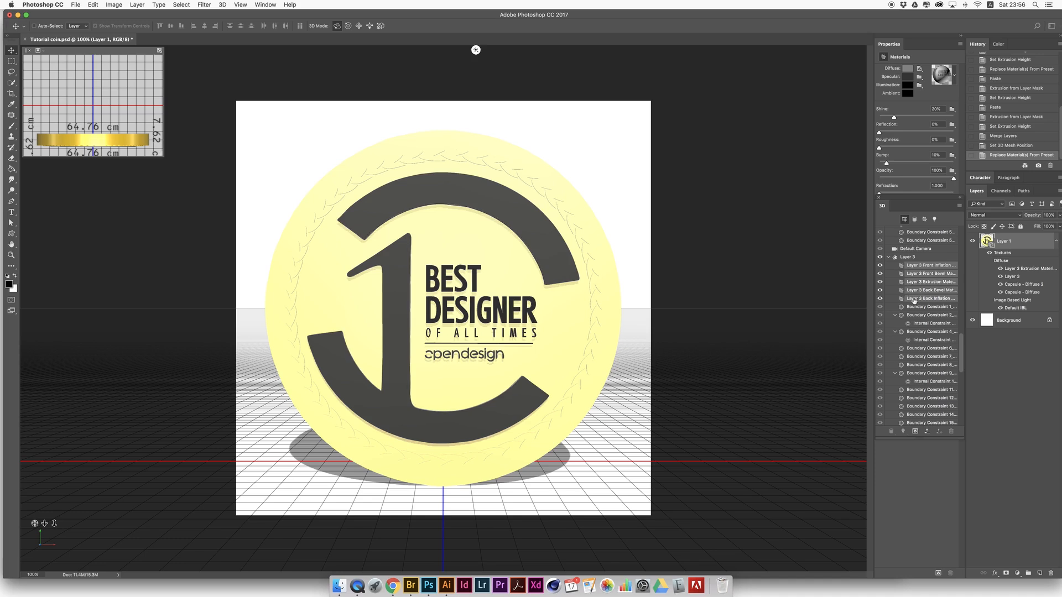
pyautogui.click(955, 78)
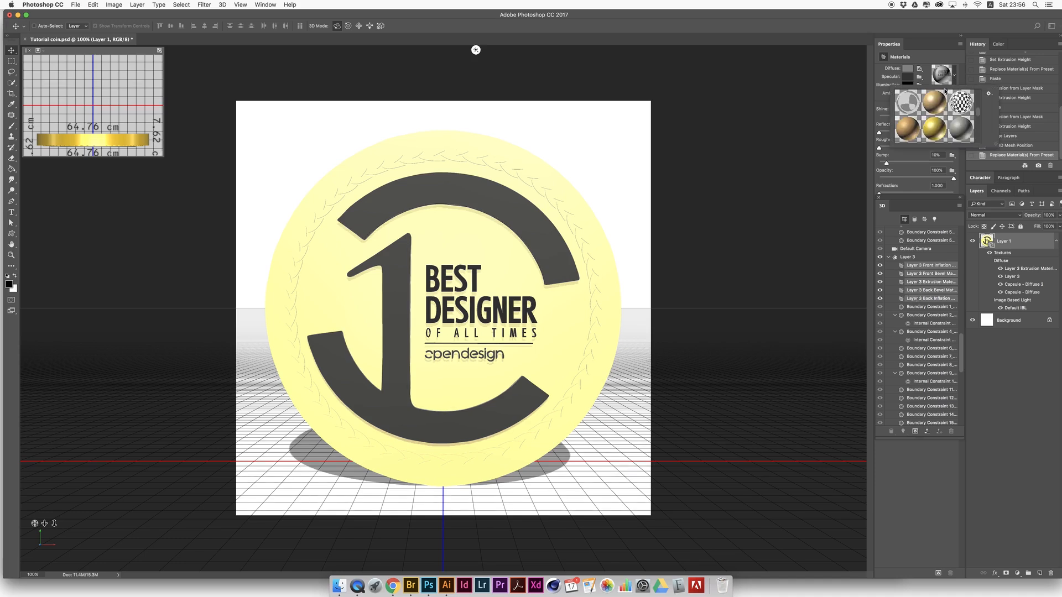
pyautogui.click(934, 128)
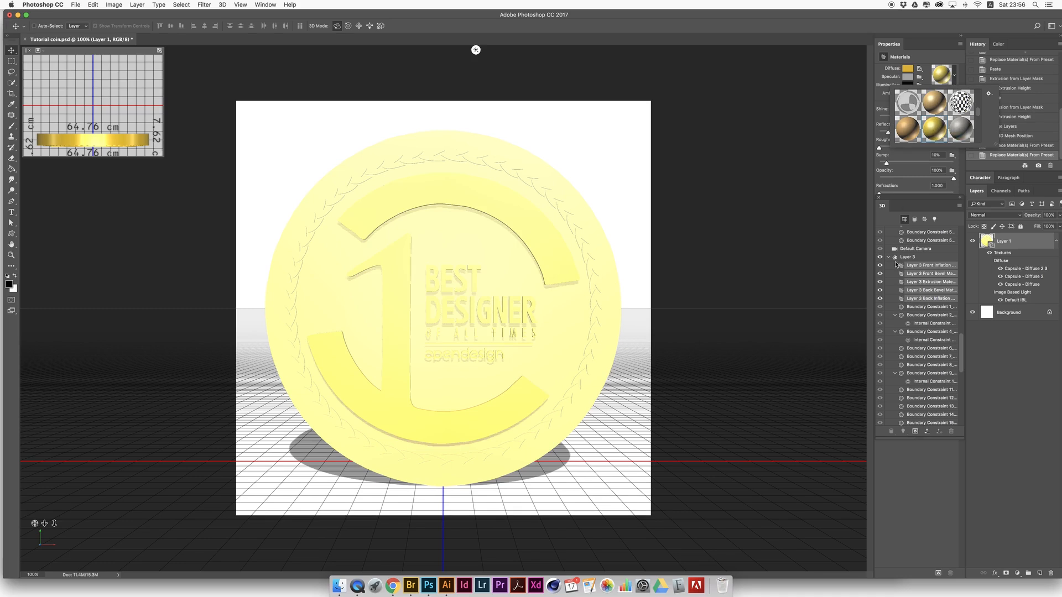
# Collapse the leaf ring and central artwork mesh groups in the 3D scene list.
pyautogui.scroll(10, 896, 264)
pyautogui.scroll(4, 895, 265)
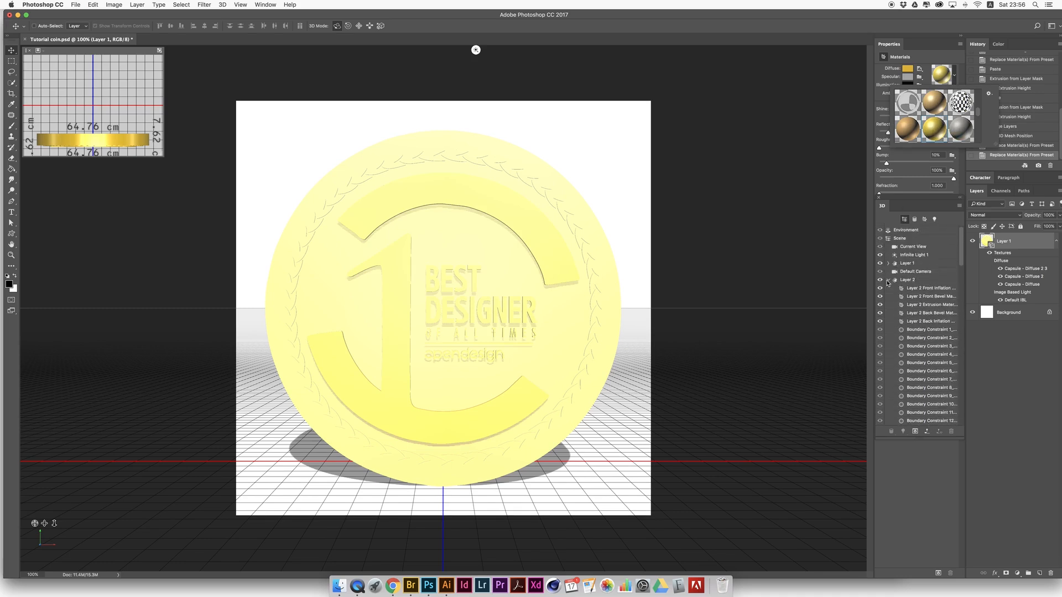
pyautogui.click(888, 280)
pyautogui.click(890, 296)
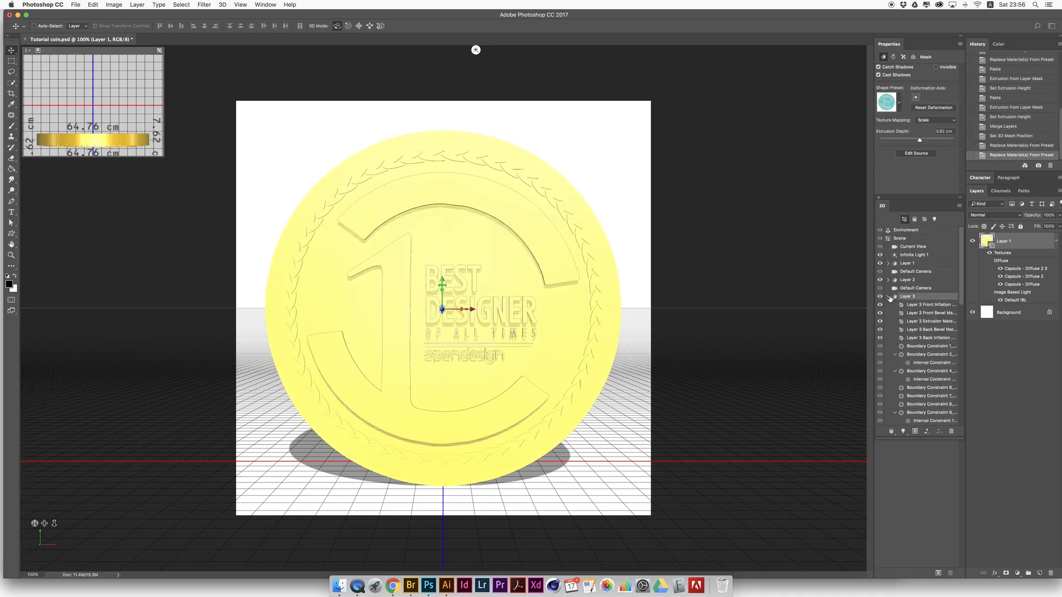
pyautogui.click(889, 297)
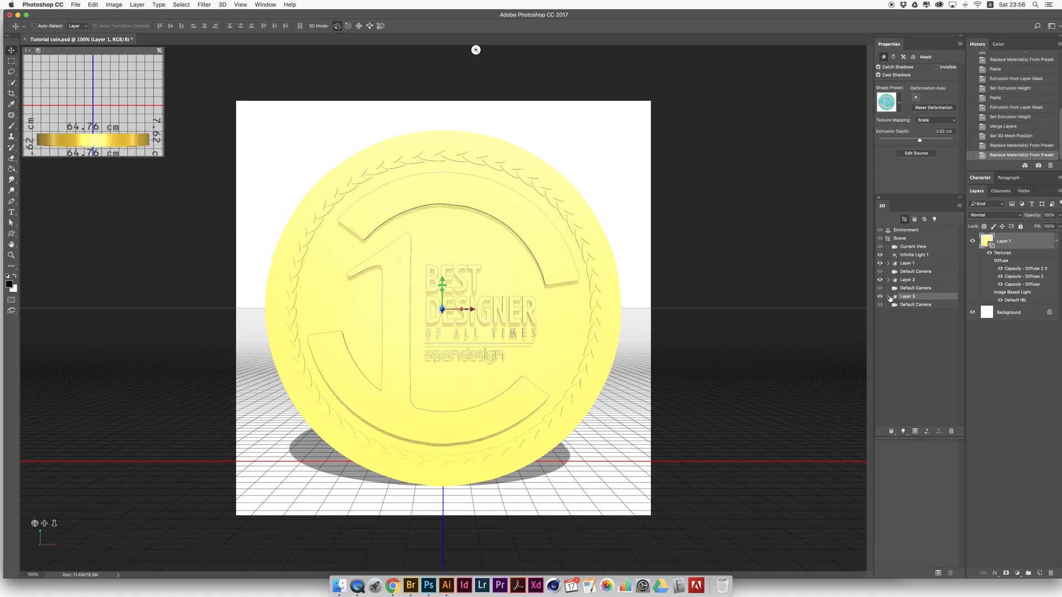
# Replace the environment's image-based light texture with studio010.jpg from the coin folder.
pyautogui.click(907, 230)
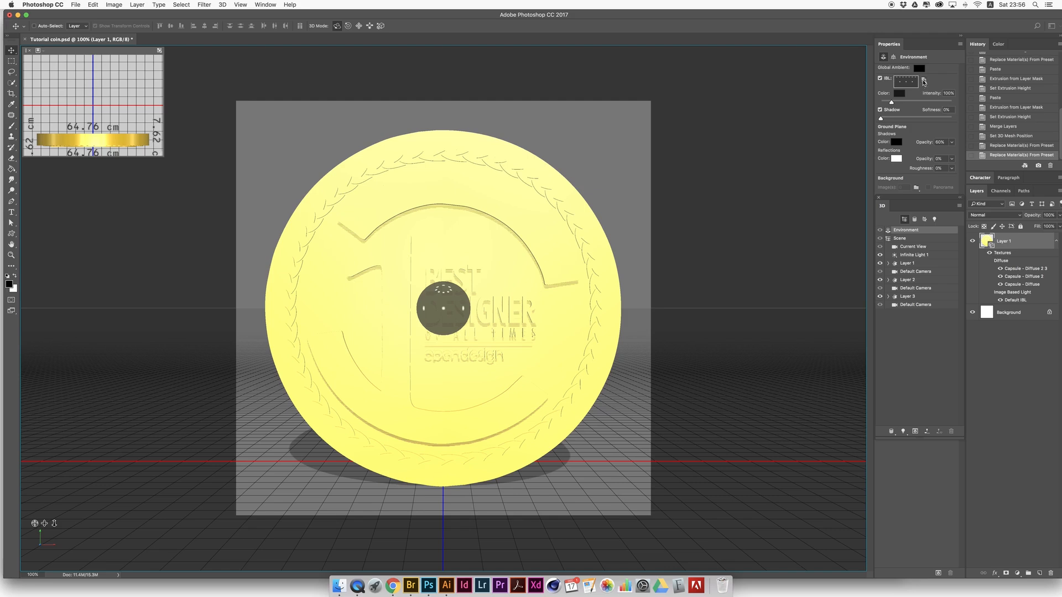
pyautogui.click(924, 80)
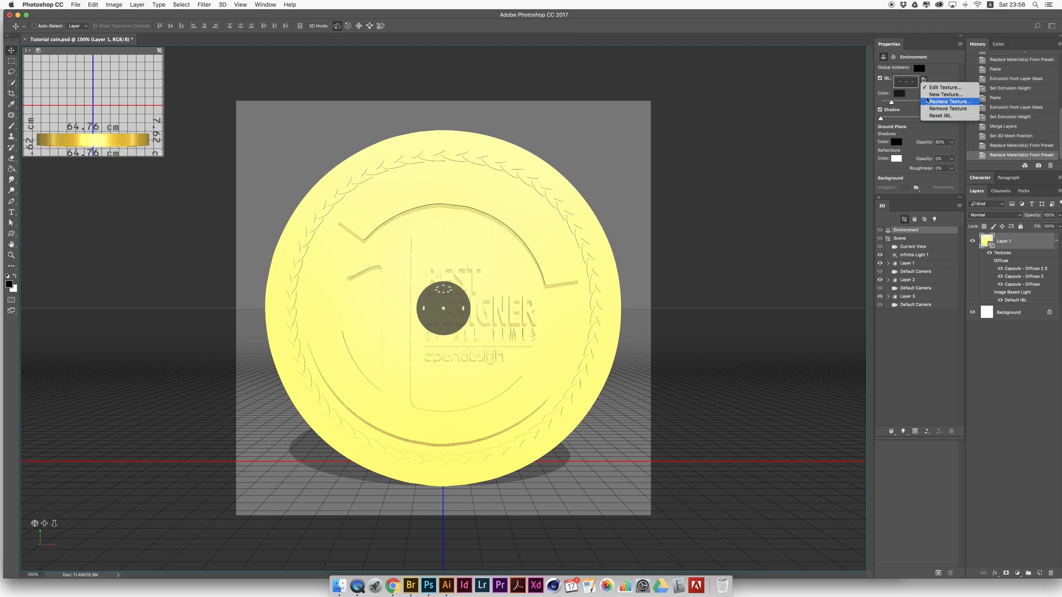
pyautogui.click(918, 96)
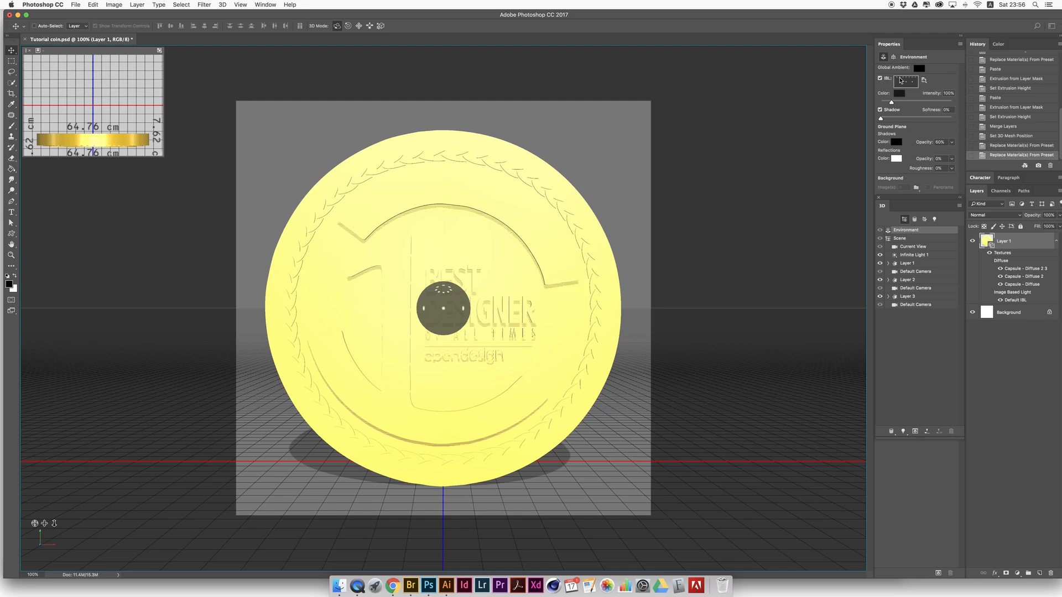
pyautogui.click(923, 80)
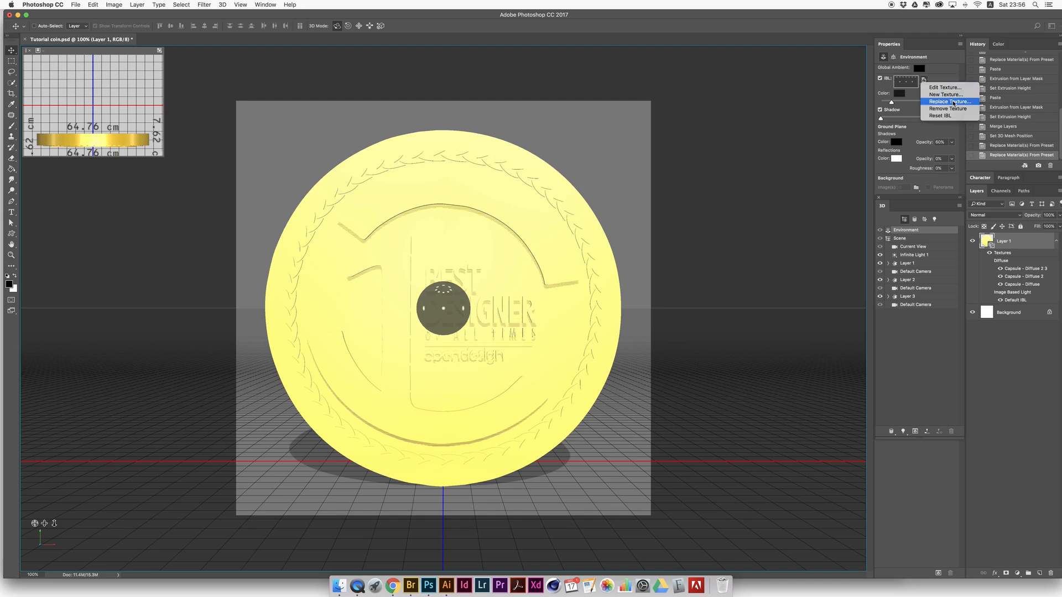
pyautogui.click(951, 102)
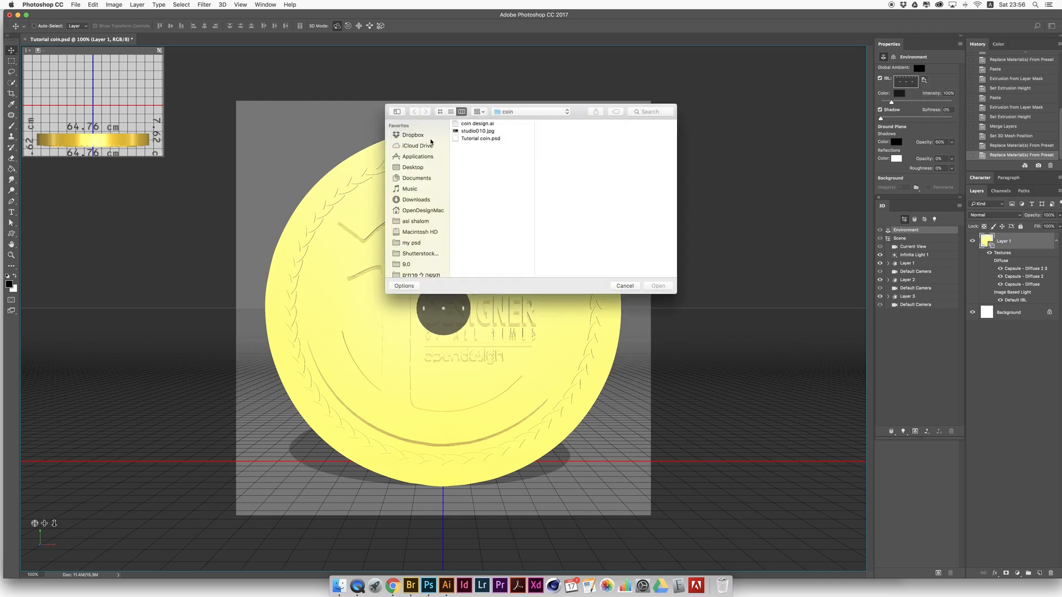
pyautogui.click(478, 131)
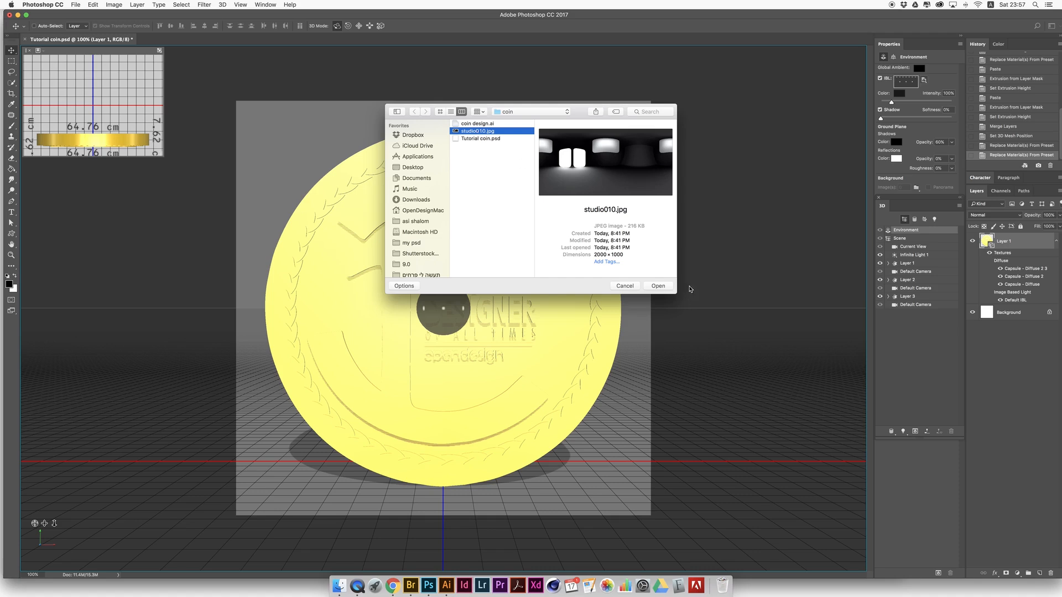
pyautogui.click(663, 287)
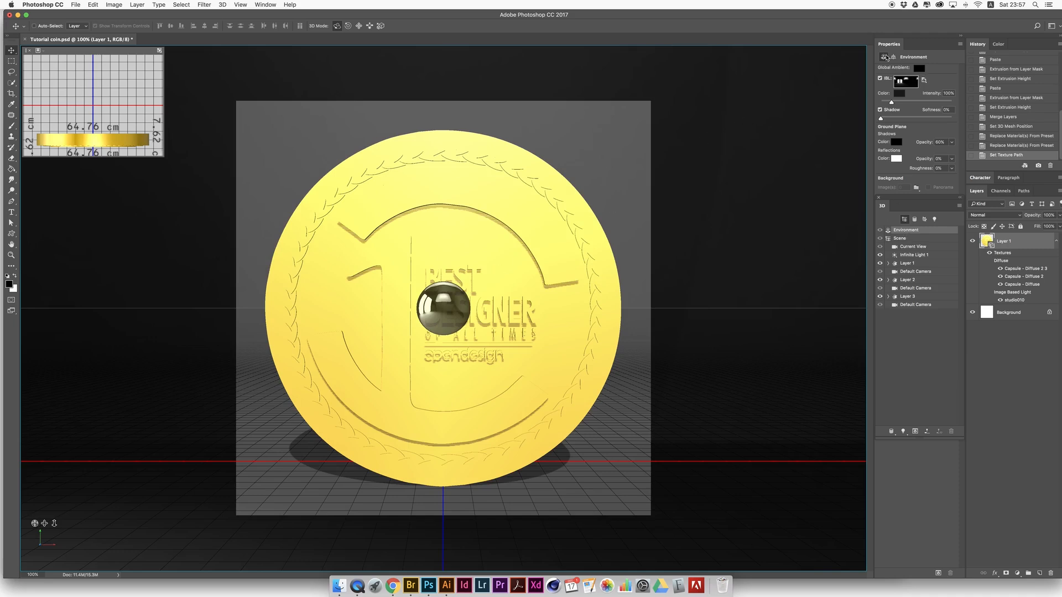
# Rotate the image-based environment light around the coin until its bright area lies behind the coin's right side.
pyautogui.moveTo(480, 271); pyautogui.dragTo(375, 368)
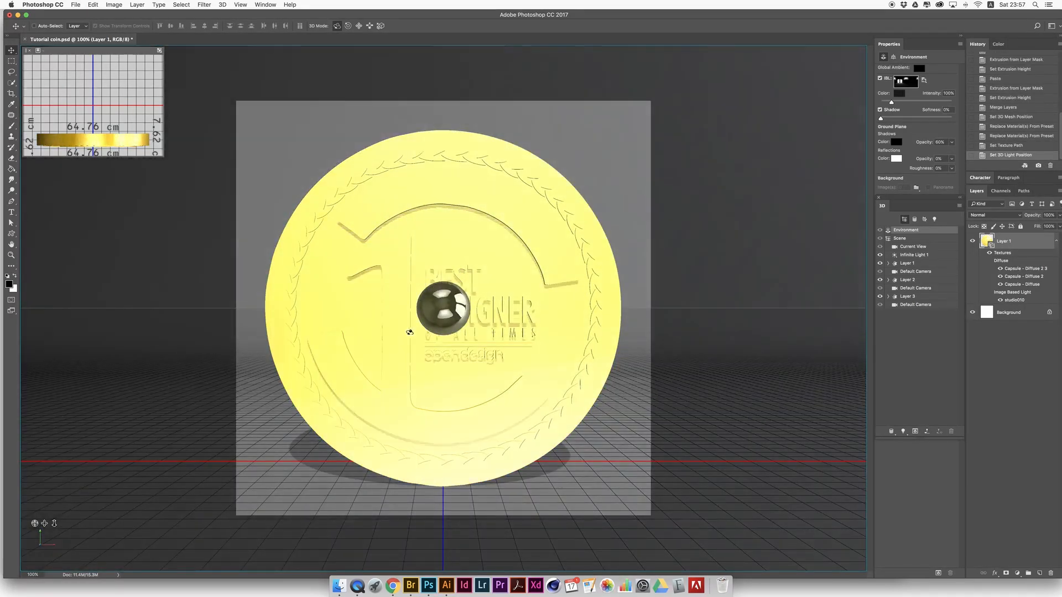
pyautogui.moveTo(410, 332); pyautogui.dragTo(351, 401)
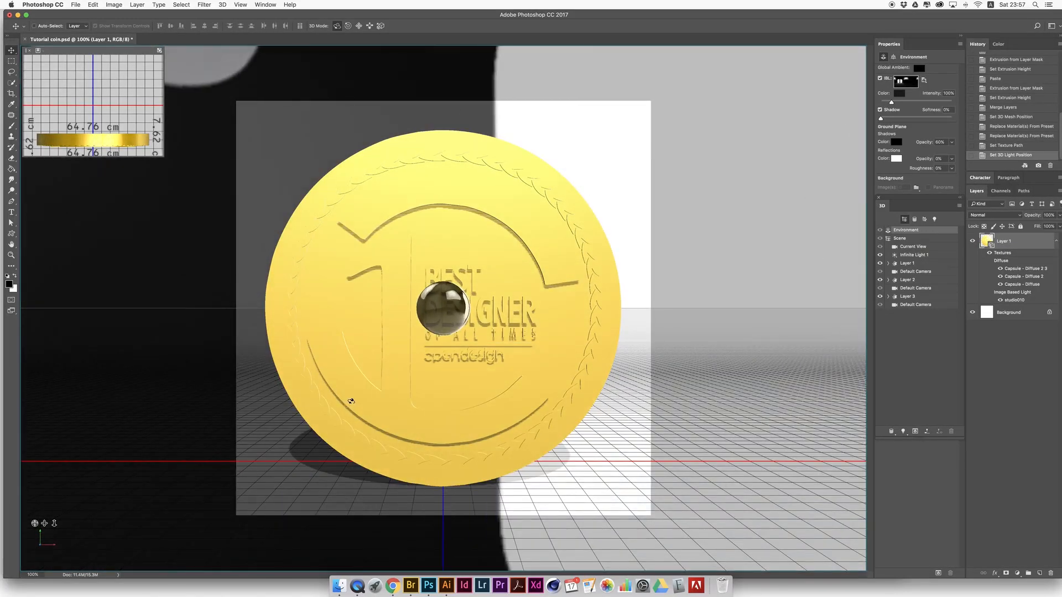
pyautogui.moveTo(755, 275); pyautogui.dragTo(755, 275)
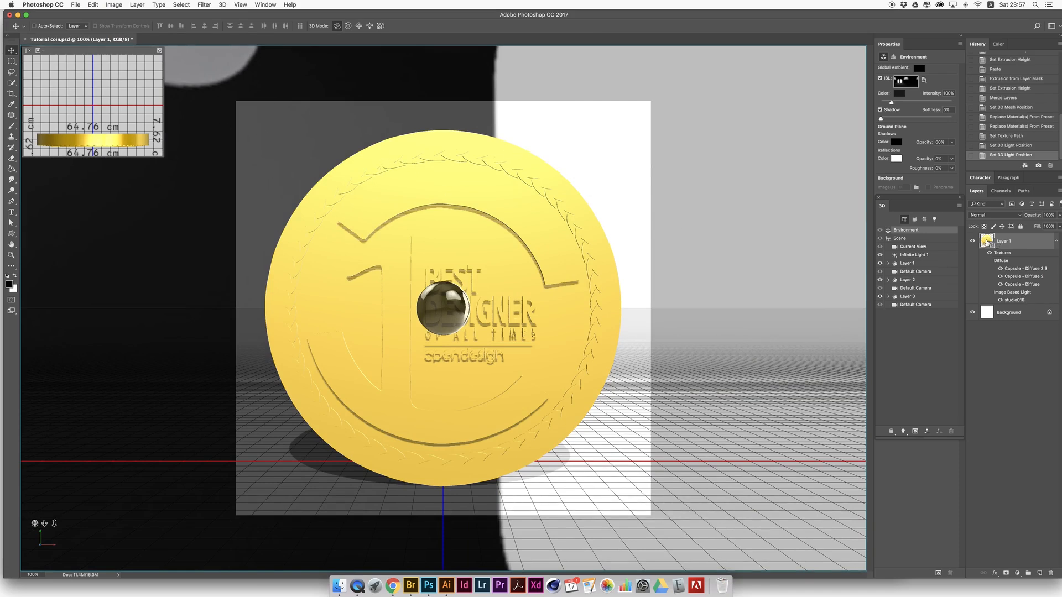
# Move the central artwork mesh slightly forward along its depth axis and aim the infinite light from the coin's upper right.
pyautogui.click(907, 296)
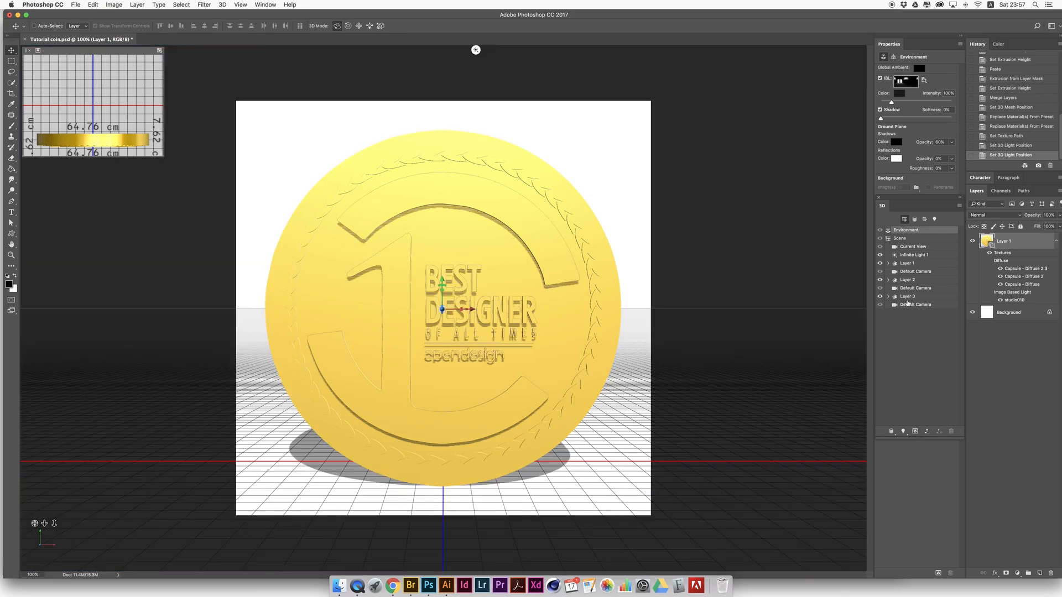
pyautogui.moveTo(452, 307); pyautogui.dragTo(447, 310)
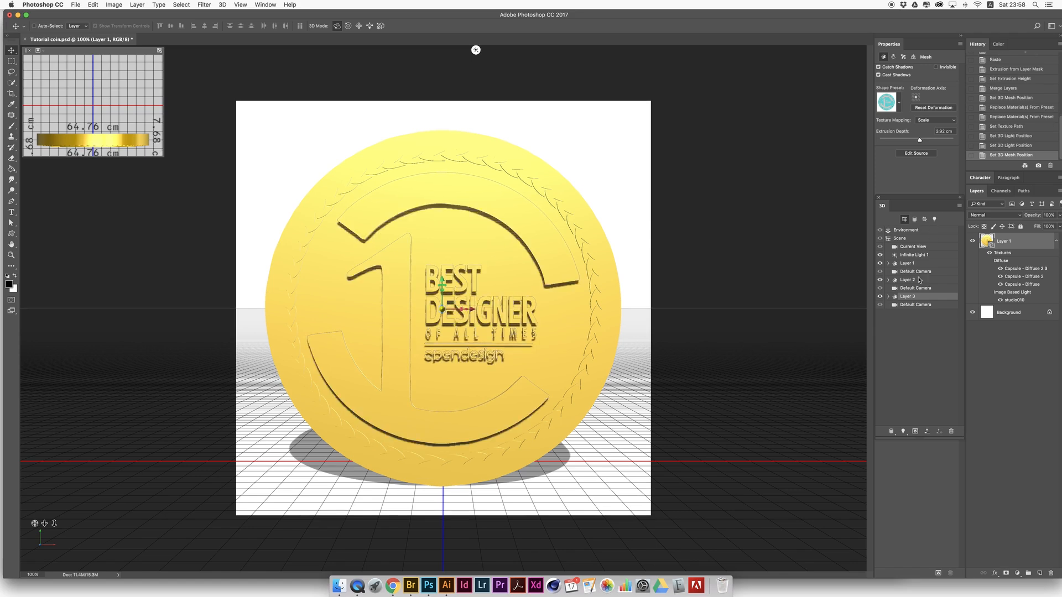
pyautogui.click(914, 255)
pyautogui.moveTo(498, 173); pyautogui.dragTo(549, 193)
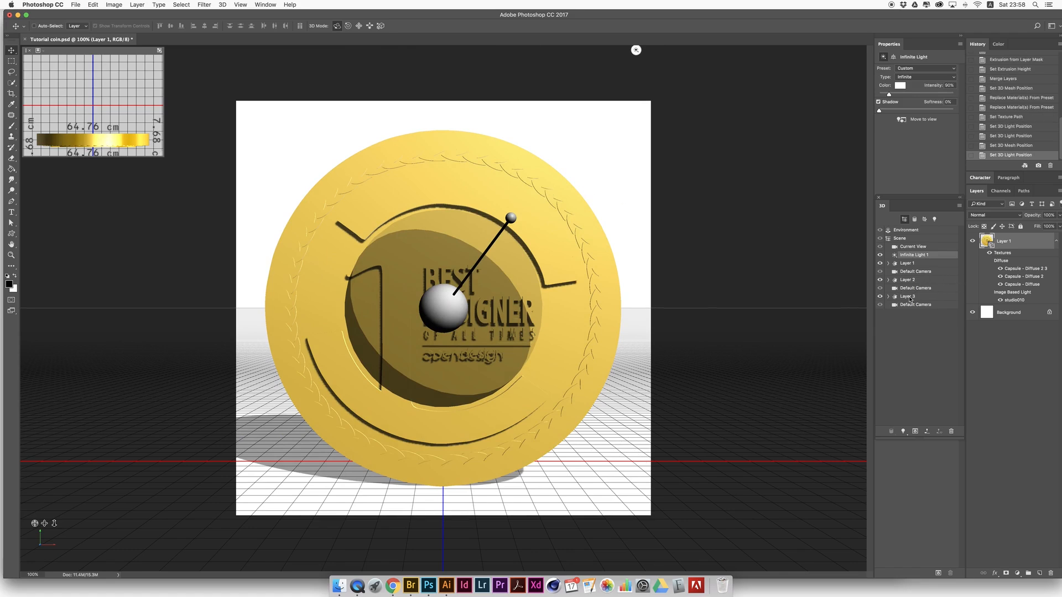
# Inflate the front cap of the central artwork mesh to a strength of 1%, keeping the default bevel contour.
pyautogui.click(908, 297)
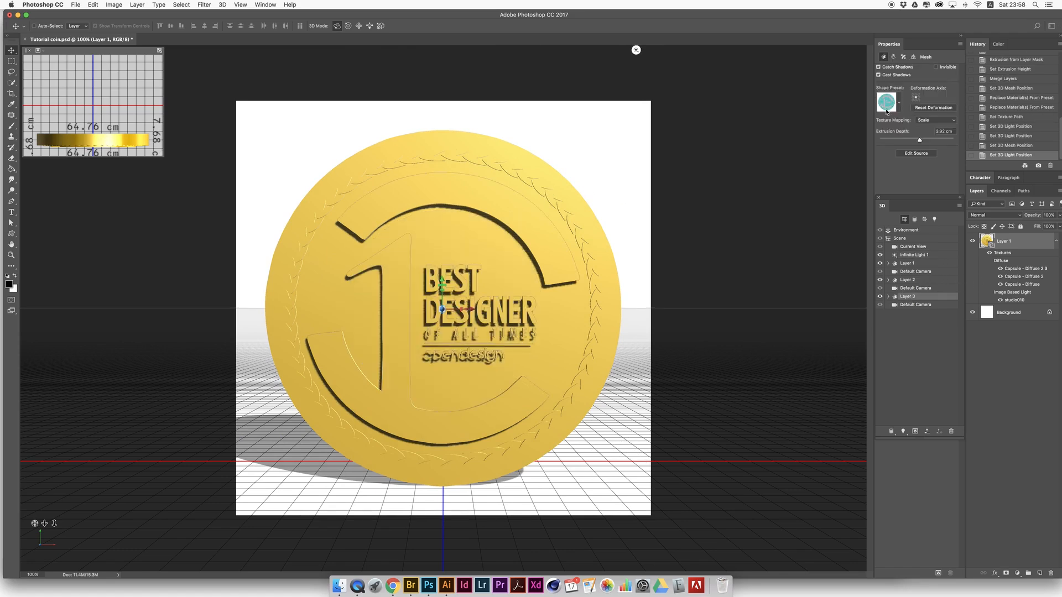
pyautogui.click(903, 58)
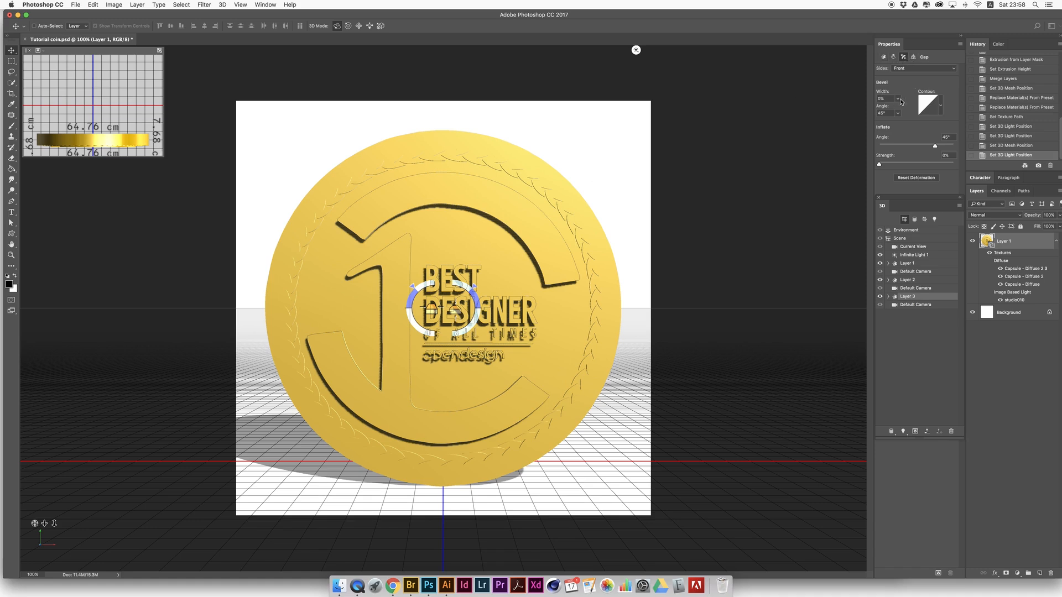
pyautogui.click(941, 105)
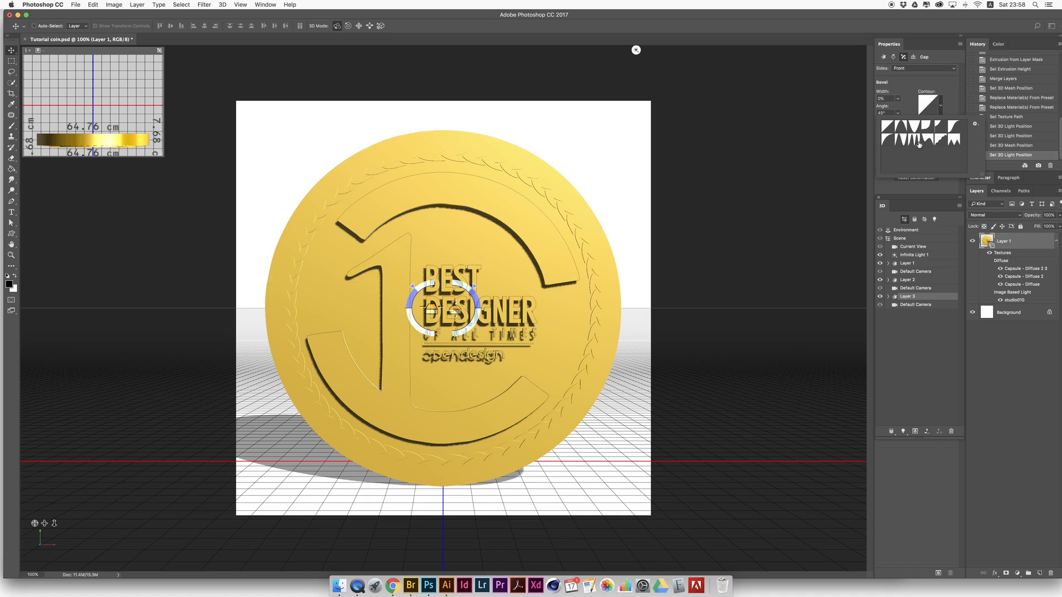
pyautogui.click(952, 97)
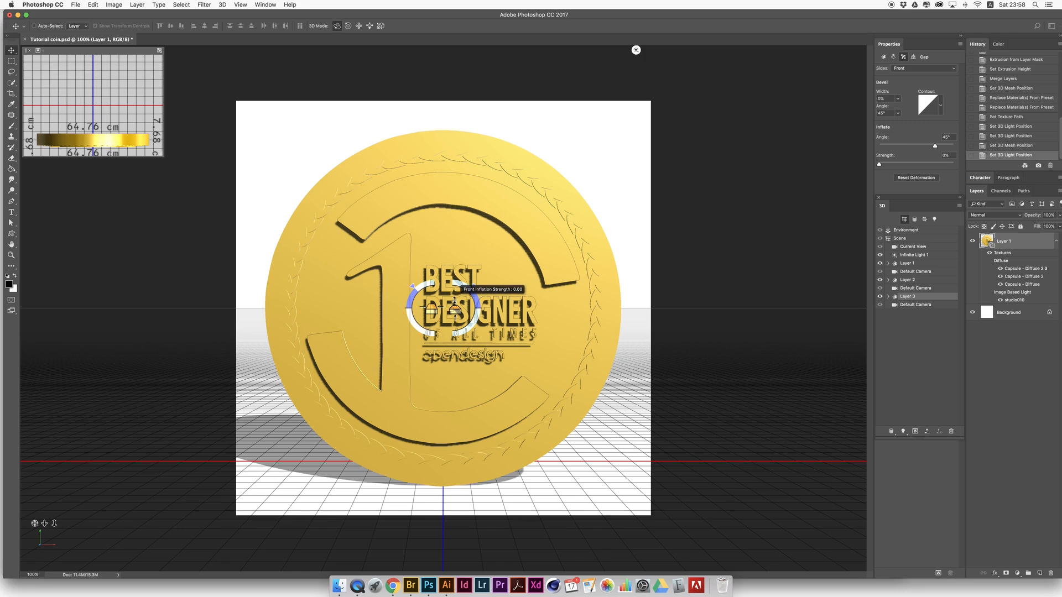
pyautogui.moveTo(455, 307); pyautogui.dragTo(455, 303)
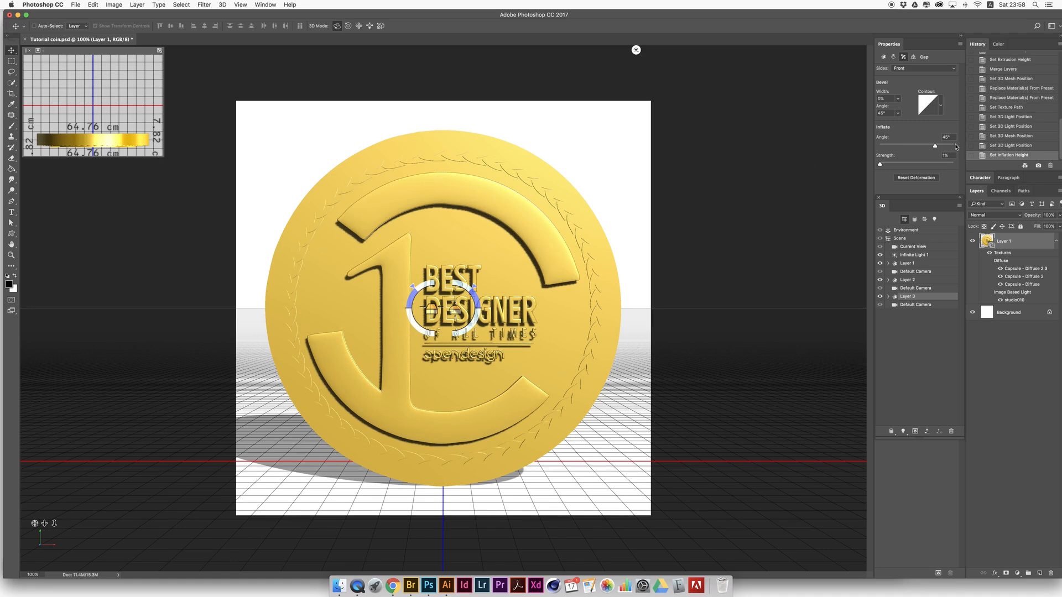
# Reduce the central artwork mesh's extrusion depth to 2.45 cm, leaving its name as Layer 3.
pyautogui.click(905, 302)
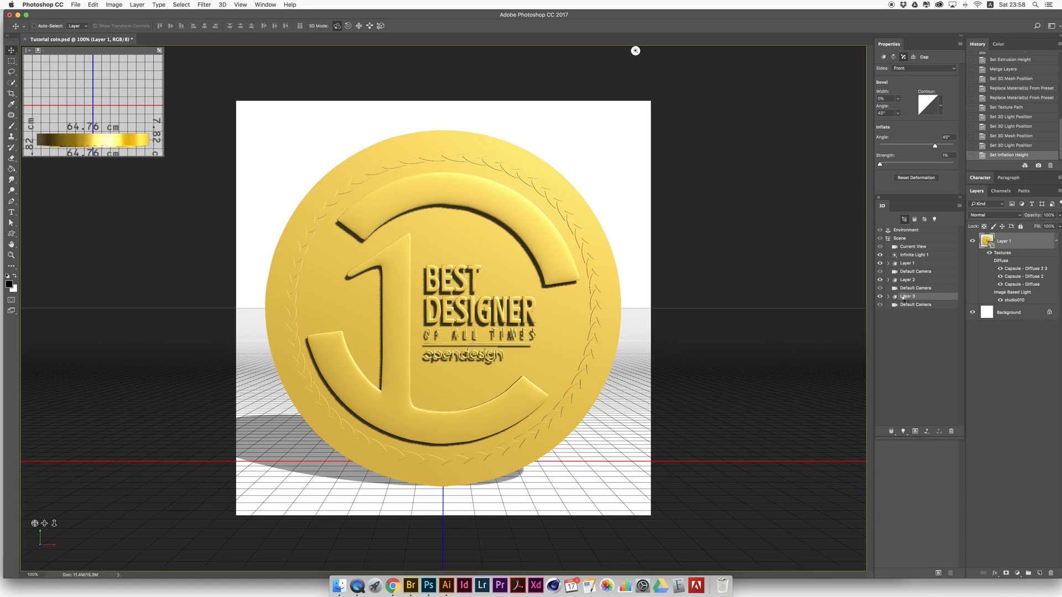
pyautogui.doubleClick(906, 299)
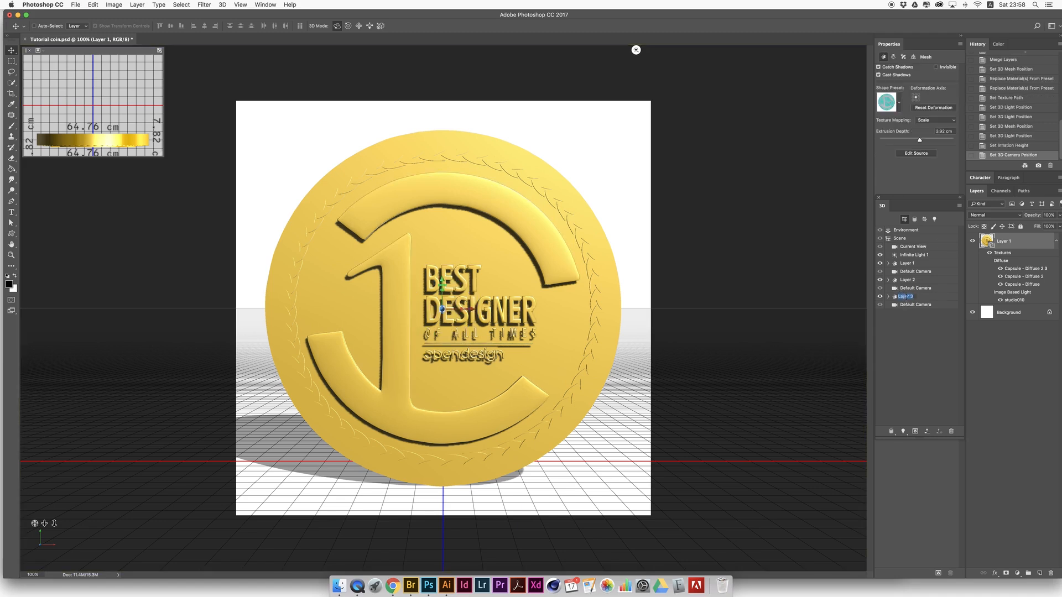
pyautogui.press('Return')
pyautogui.moveTo(920, 142); pyautogui.dragTo(917, 140)
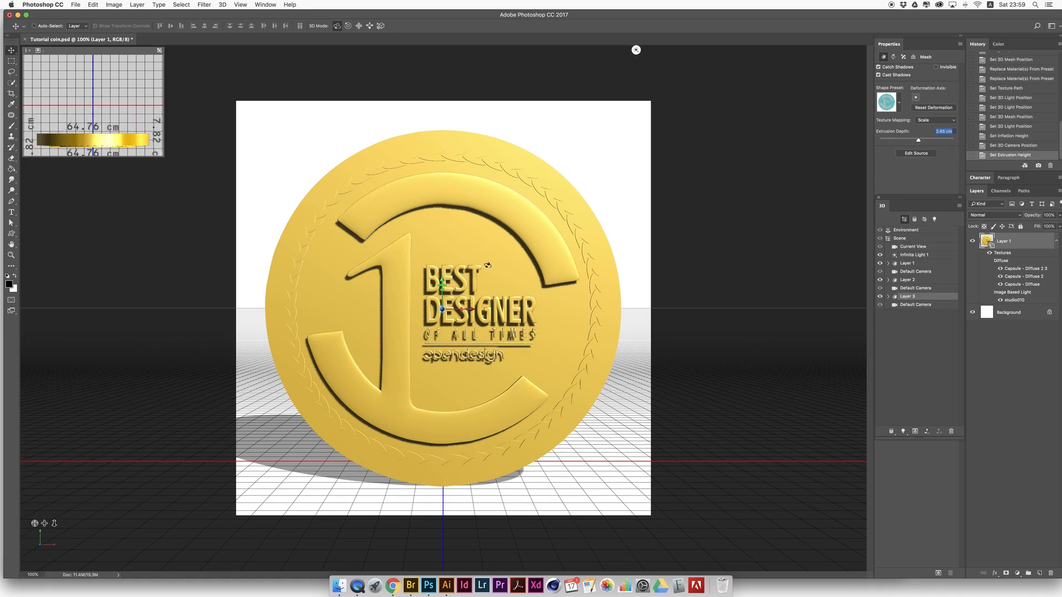
# Inflate the front cap of the leaf ring mesh slightly so the leaves become rounded.
pyautogui.click(449, 154)
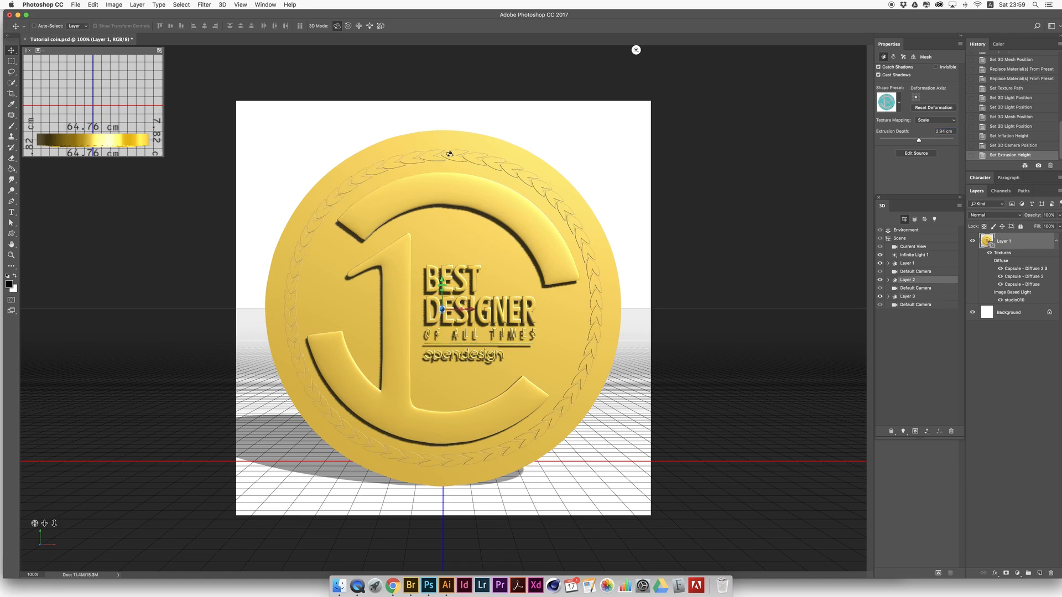
pyautogui.click(887, 279)
pyautogui.click(887, 280)
pyautogui.click(903, 56)
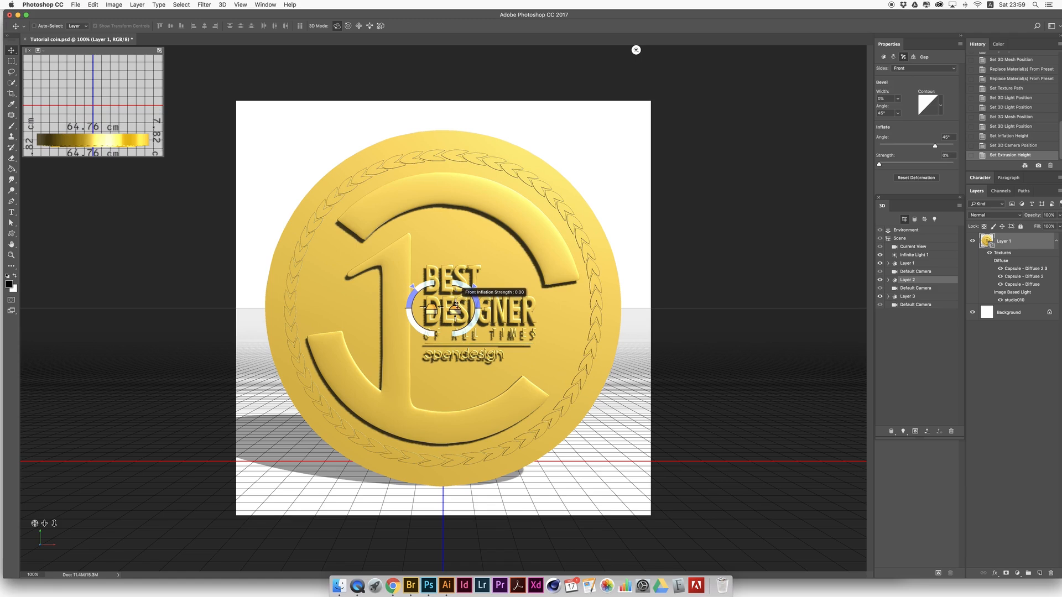
pyautogui.moveTo(455, 308); pyautogui.dragTo(456, 303)
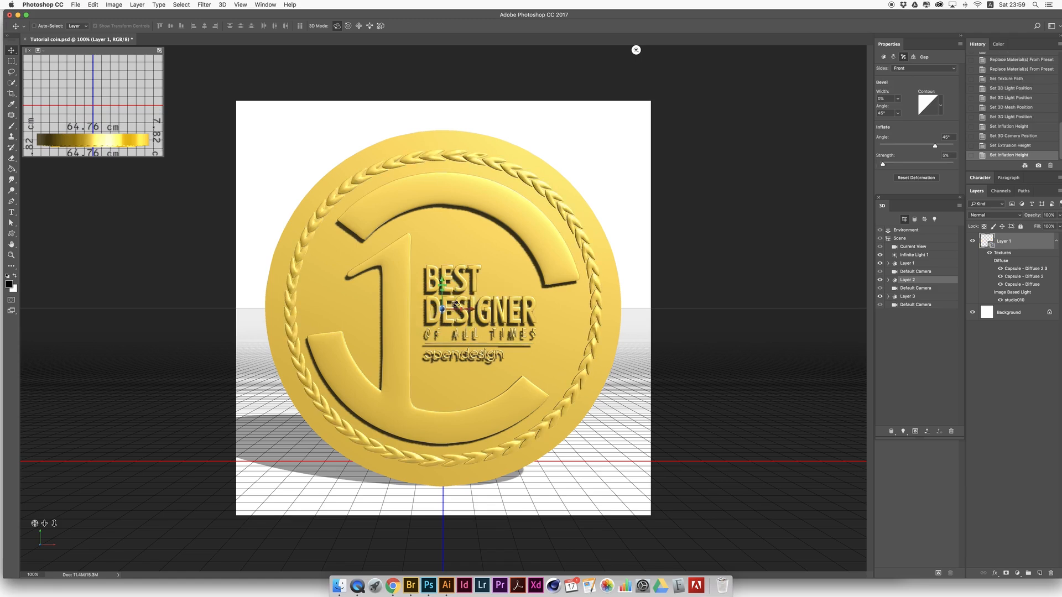
# Preview the coin without the 3D guides and collapse the central artwork mesh group in the scene list.
pyautogui.click(454, 304)
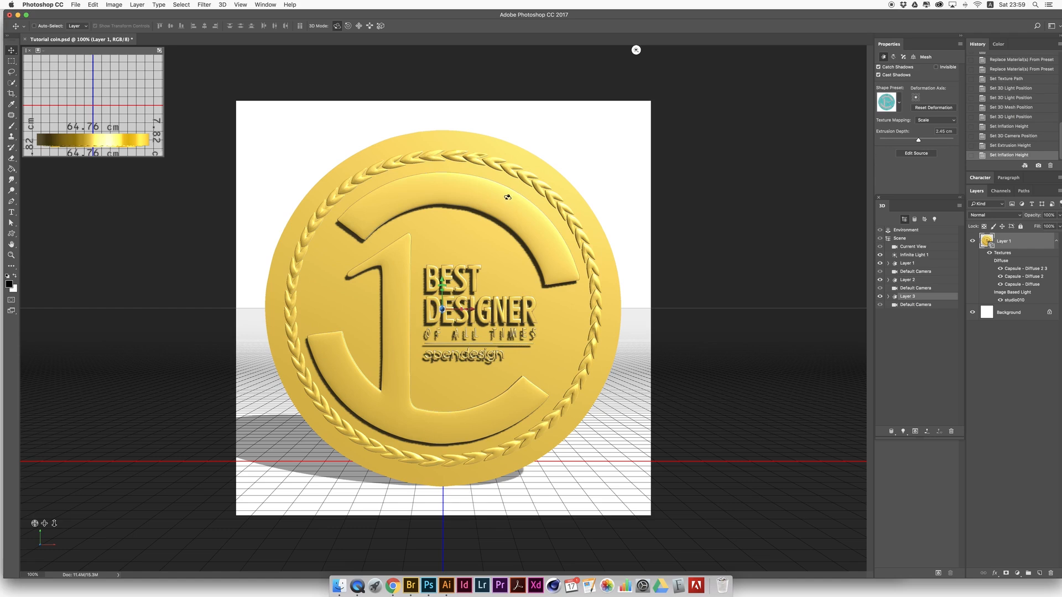
pyautogui.click(507, 196)
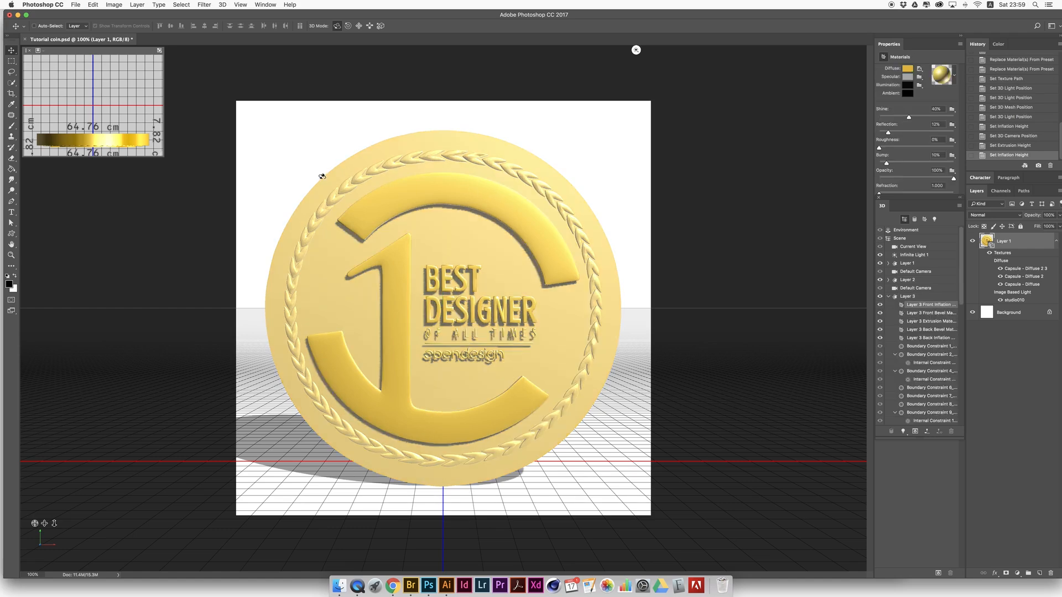
pyautogui.click(12, 61)
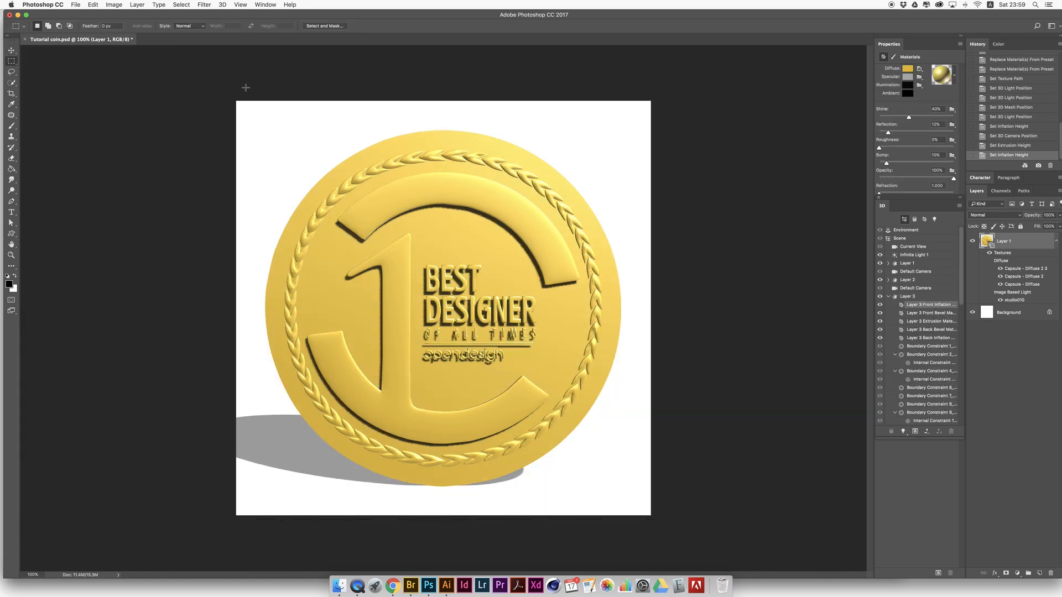
pyautogui.click(889, 298)
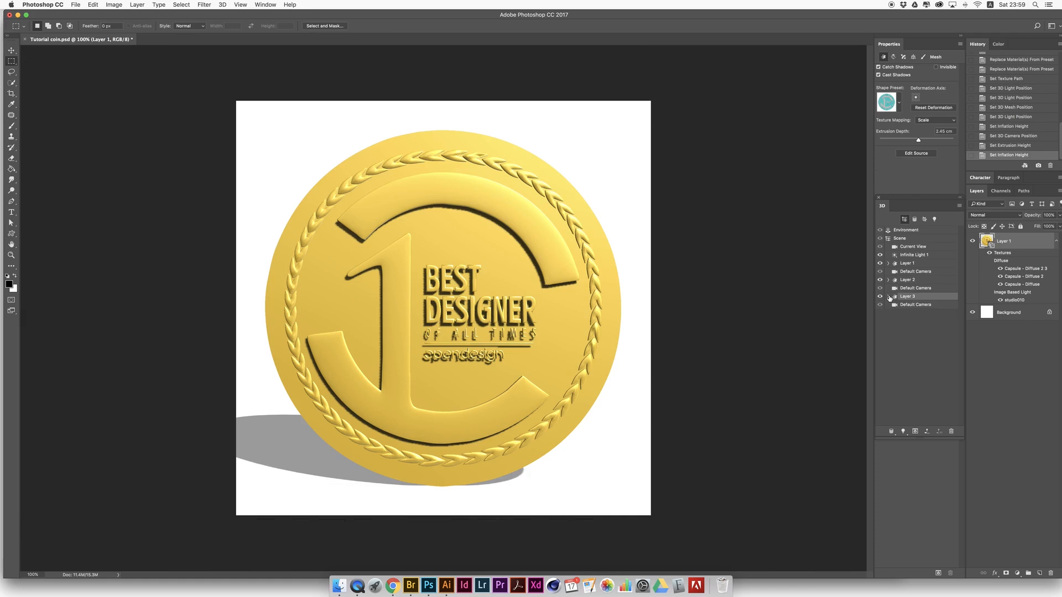
# Orbit the scene camera to show the coin at an angle from slightly above with its left edge exposed.
pyautogui.click(899, 238)
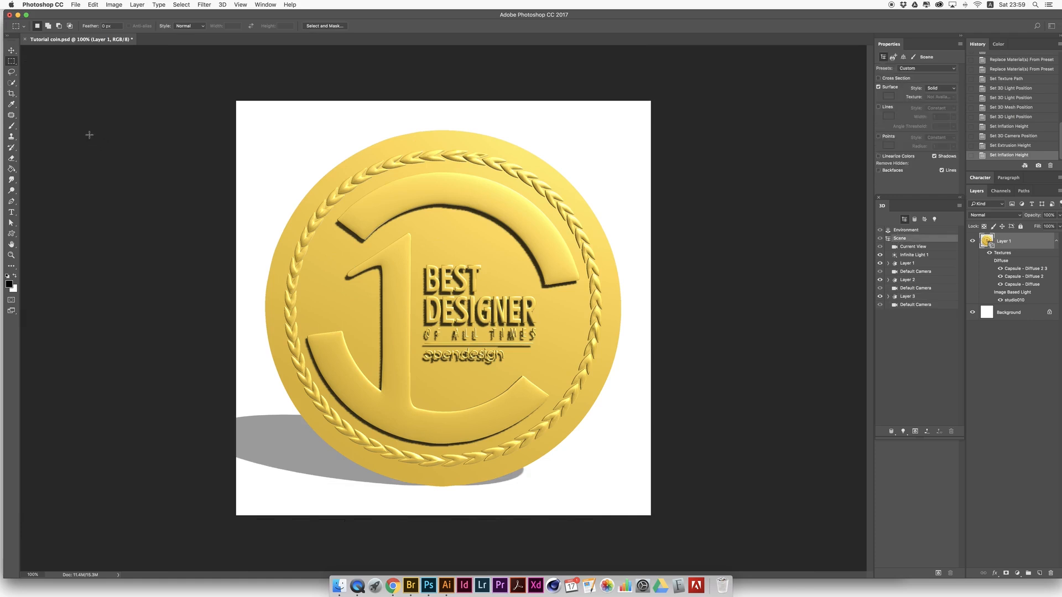
pyautogui.press('v')
pyautogui.moveTo(331, 209); pyautogui.dragTo(387, 204)
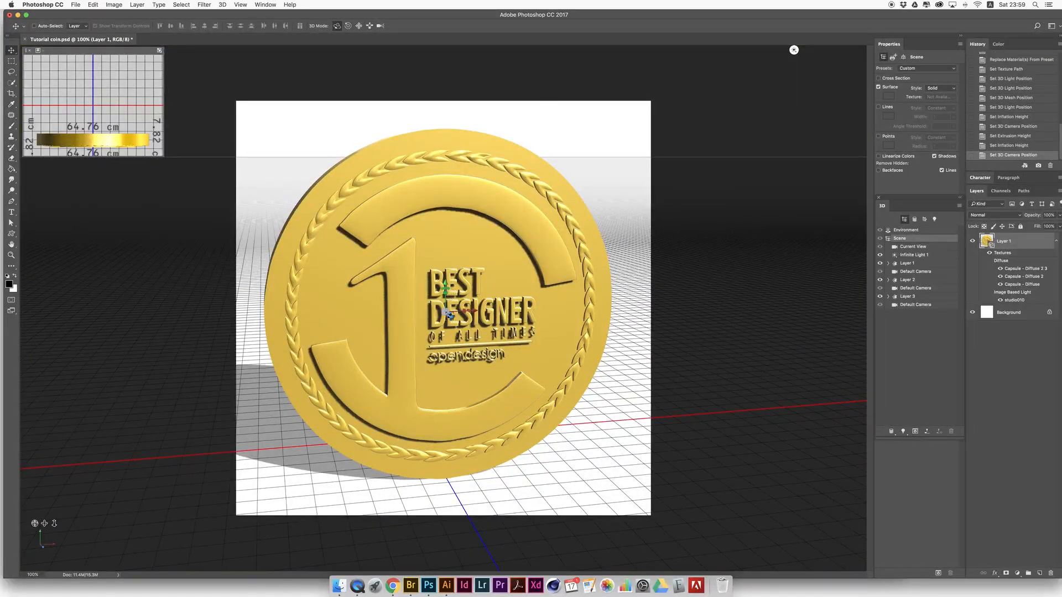
# Push the central artwork mesh back along its depth axis toward the disc face, and orbit the scene camera to a lower, more sideways angle.
pyautogui.click(451, 293)
pyautogui.moveTo(451, 315); pyautogui.dragTo(451, 316)
pyautogui.click(902, 237)
pyautogui.moveTo(329, 155)
pyautogui.mouseDown()
pyautogui.moveTo(408, 173)
pyautogui.moveTo(376, 146)
pyautogui.moveTo(344, 147)
pyautogui.moveTo(331, 176)
pyautogui.moveTo(323, 148)
pyautogui.moveTo(340, 150)
pyautogui.mouseUp()
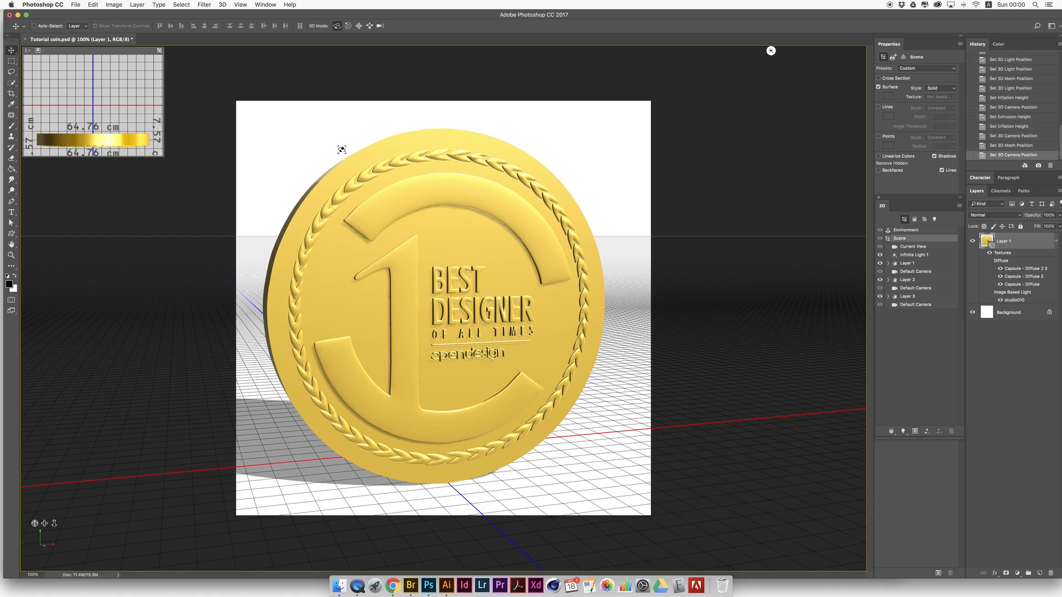
# Create a new 2000 × 2000 pixel bump texture with a white background for the coin disc's front inflation material and open it.
pyautogui.click(348, 250)
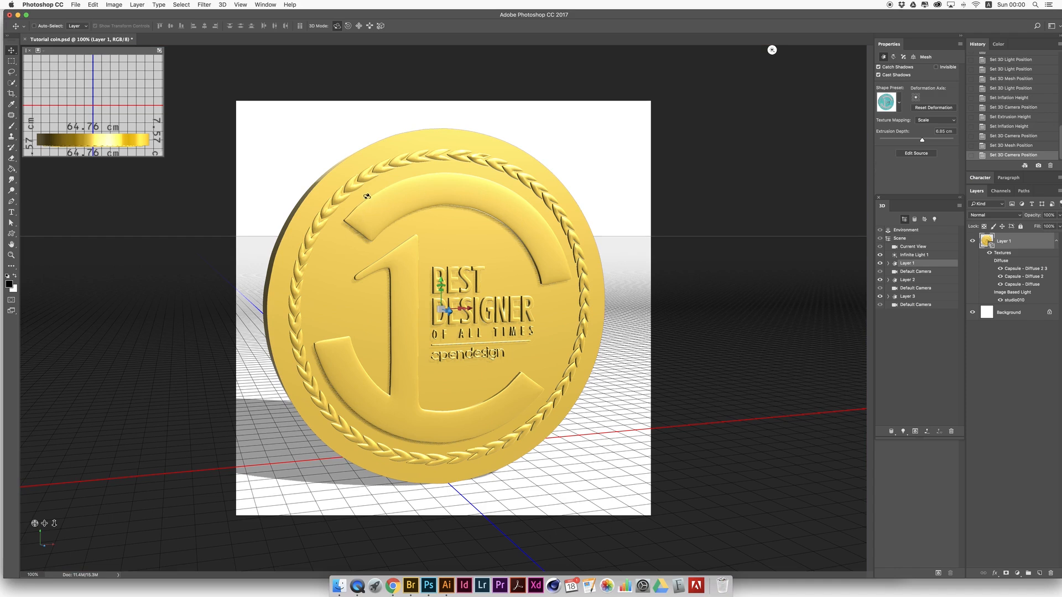
pyautogui.click(466, 225)
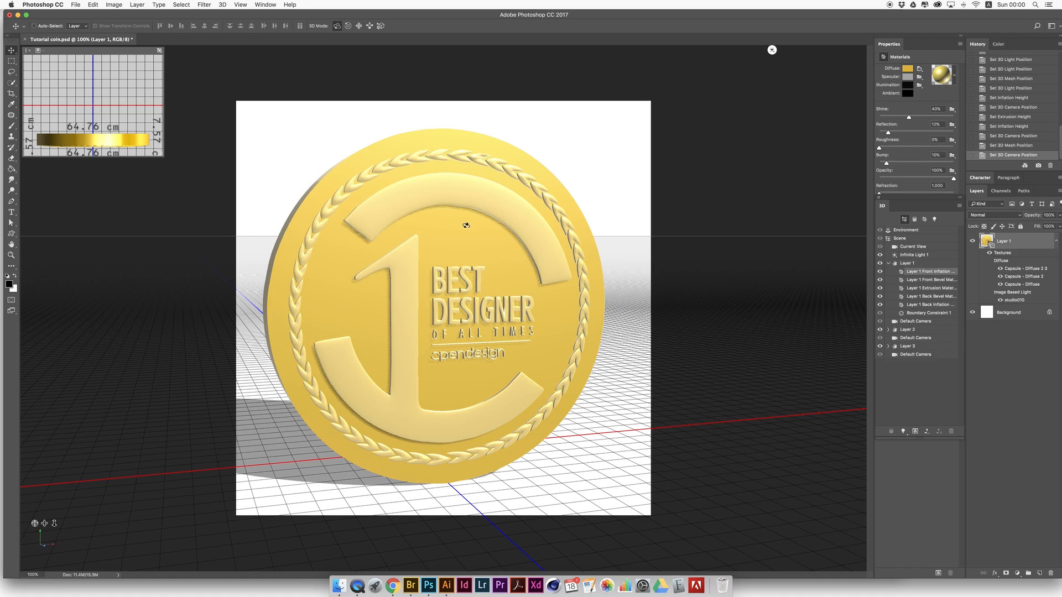
pyautogui.click(909, 264)
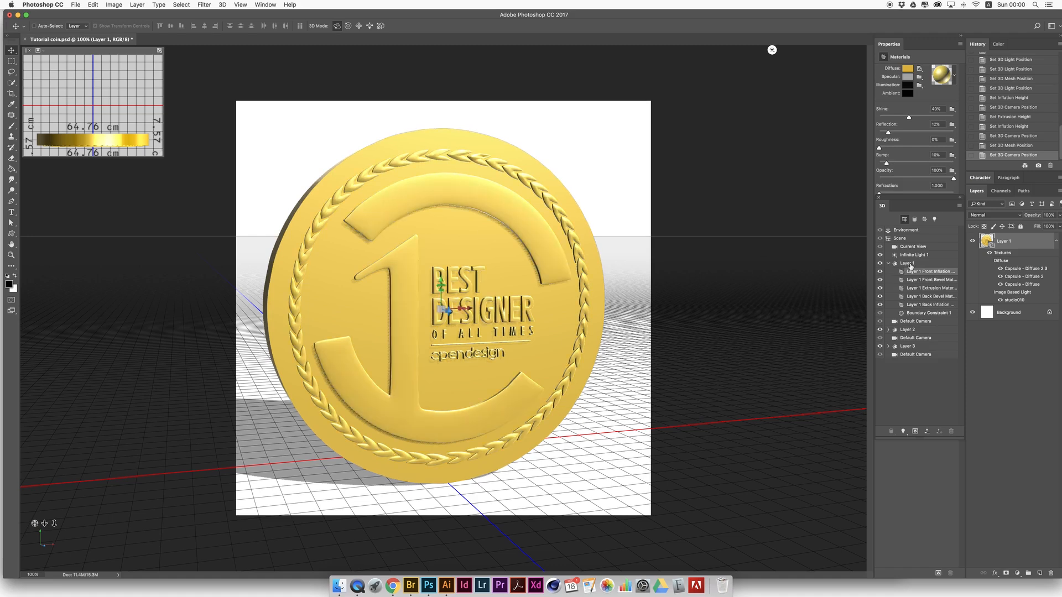
pyautogui.click(915, 272)
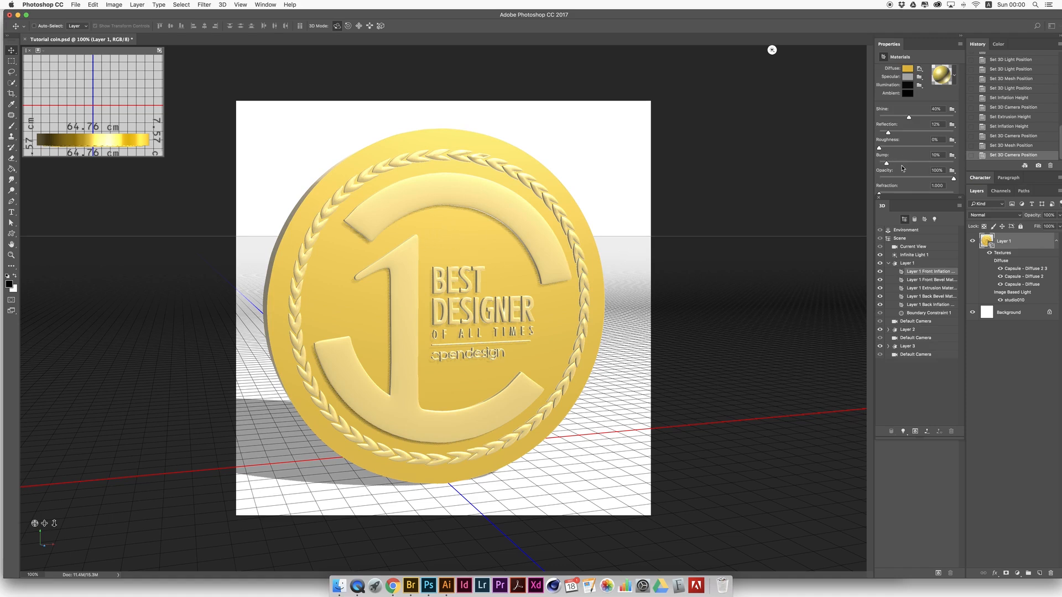
pyautogui.click(952, 155)
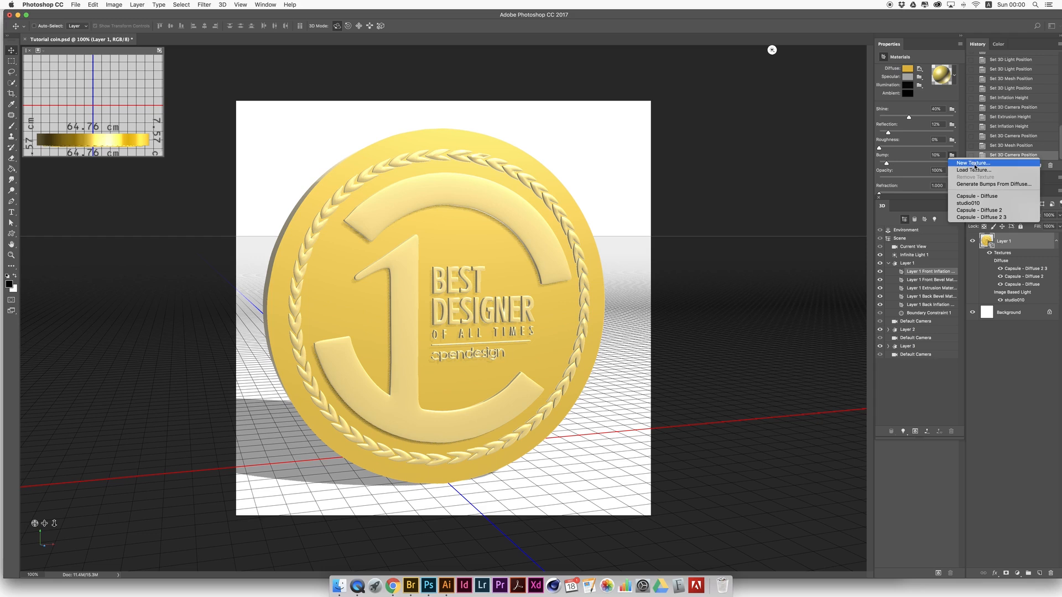
pyautogui.click(975, 164)
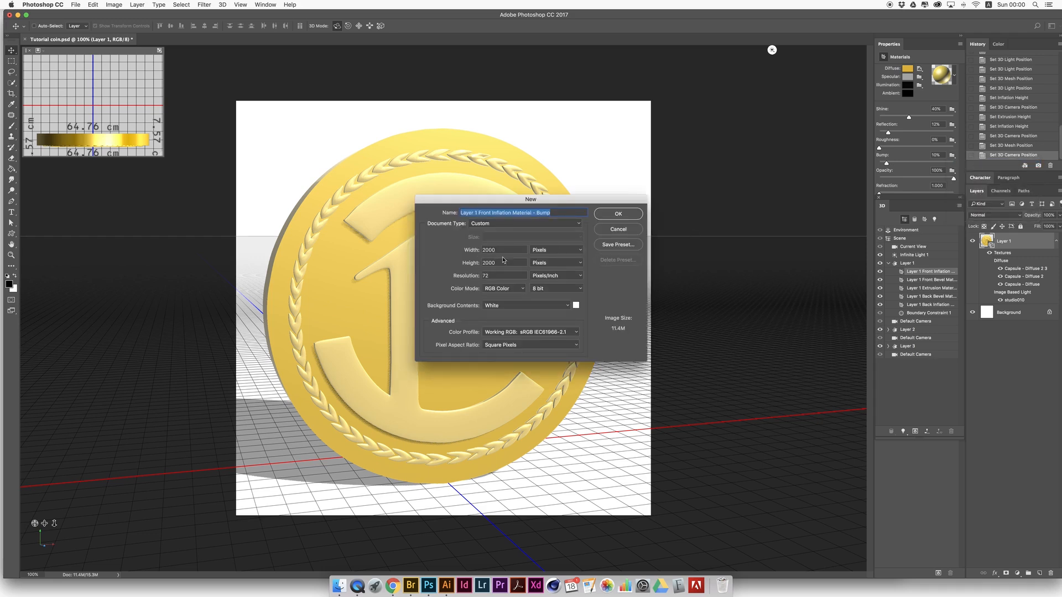
pyautogui.click(624, 213)
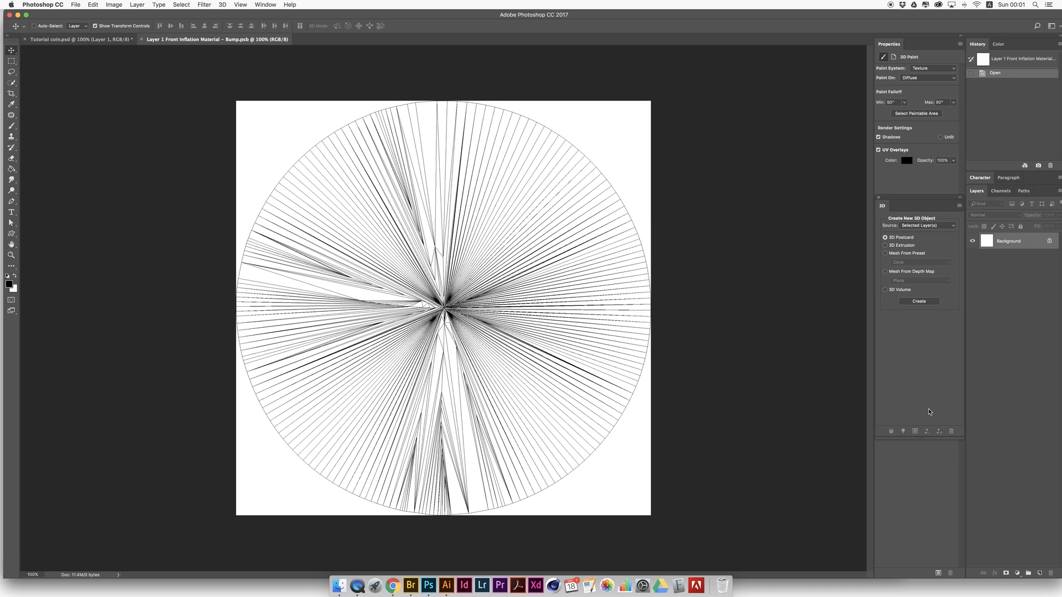
# Fill the whole bump texture canvas with black and clear the selection.
pyautogui.click(8, 62)
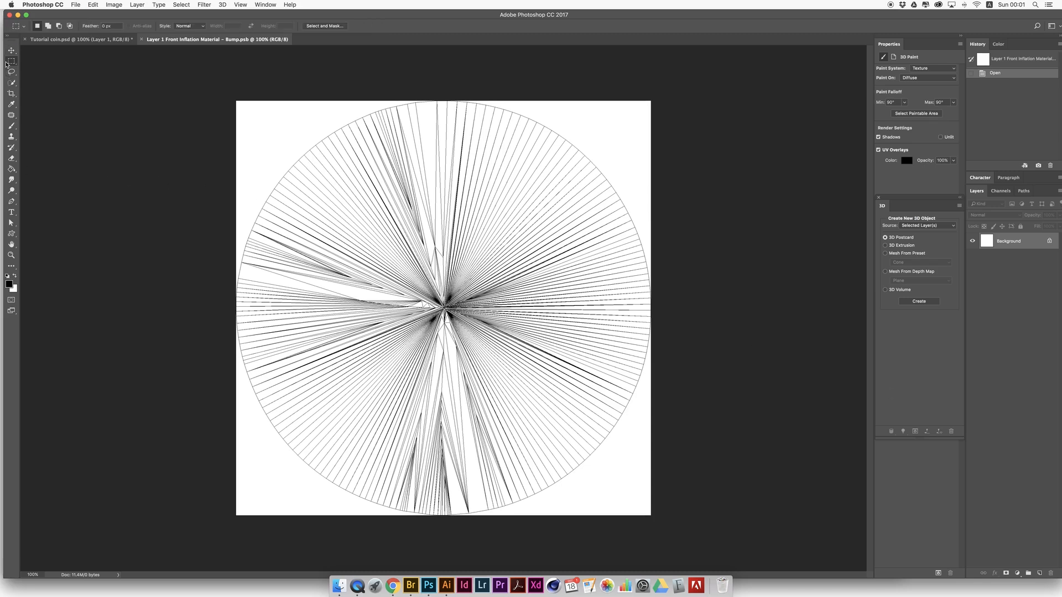
pyautogui.moveTo(236, 100); pyautogui.dragTo(787, 578)
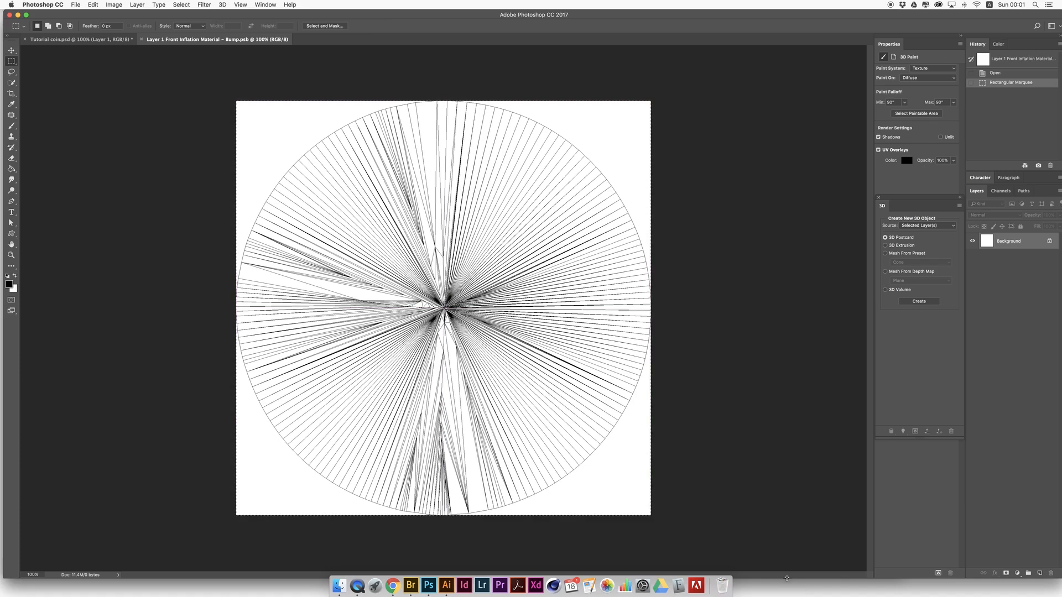
pyautogui.press('g')
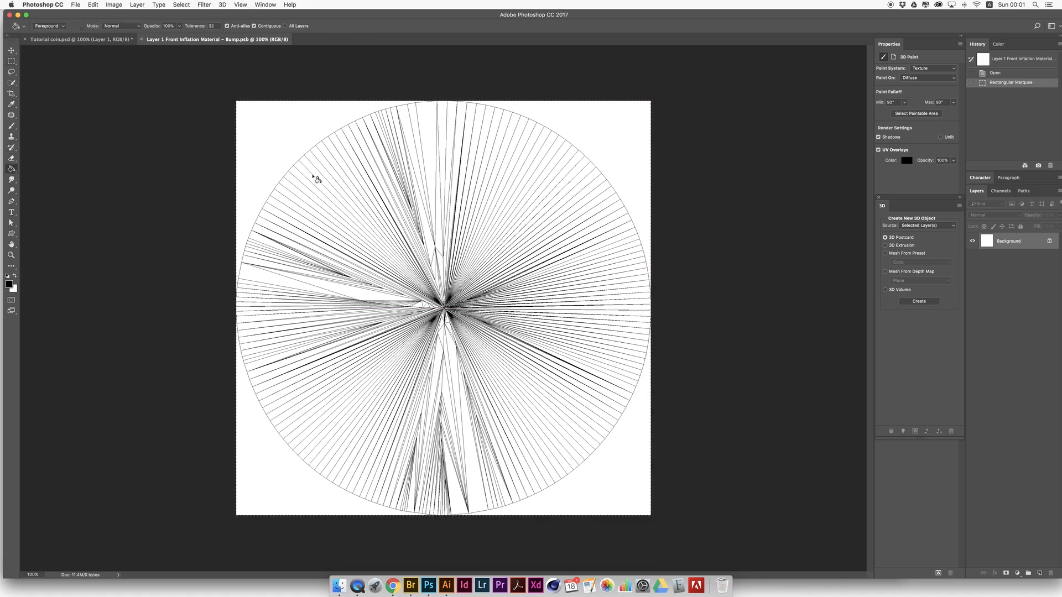
pyautogui.click(316, 179)
pyautogui.press('l')
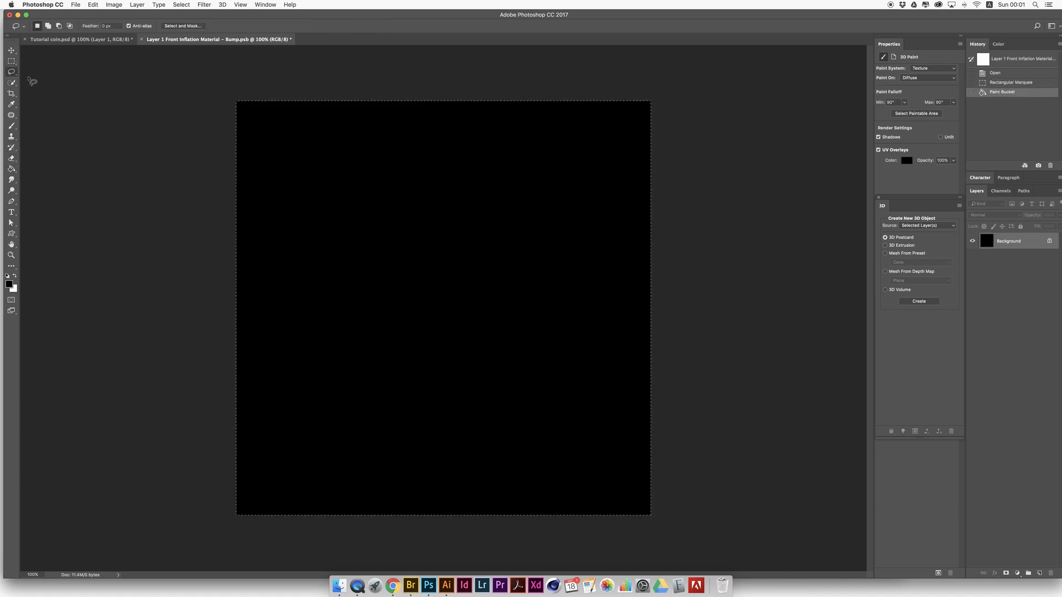
pyautogui.press('super+d')
# Add monochromatic Gaussian noise of about 87% to the black bump texture.
pyautogui.click(204, 4)
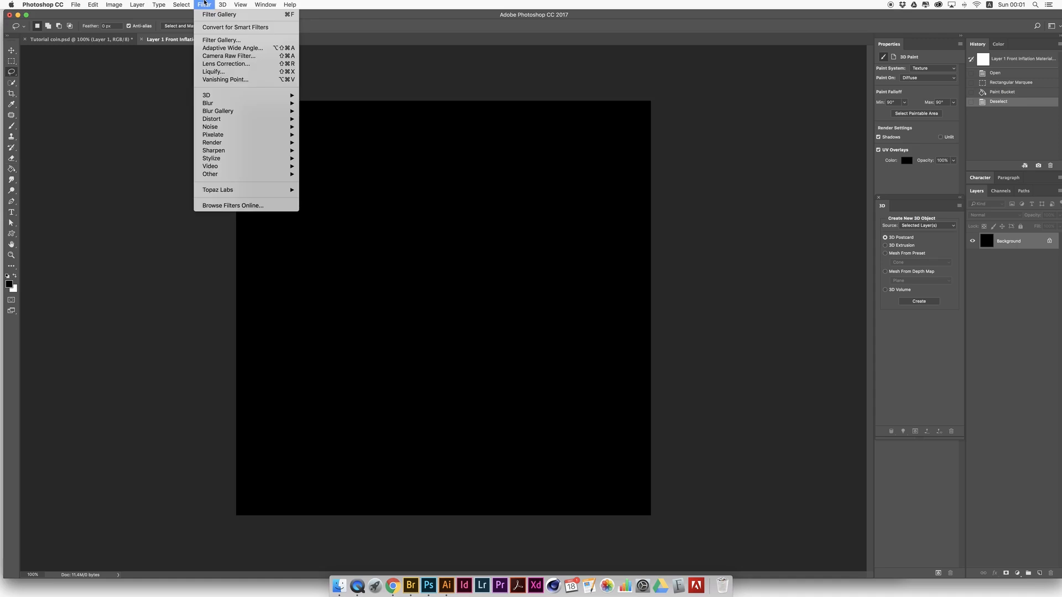
pyautogui.moveTo(243, 126)
pyautogui.click(316, 126)
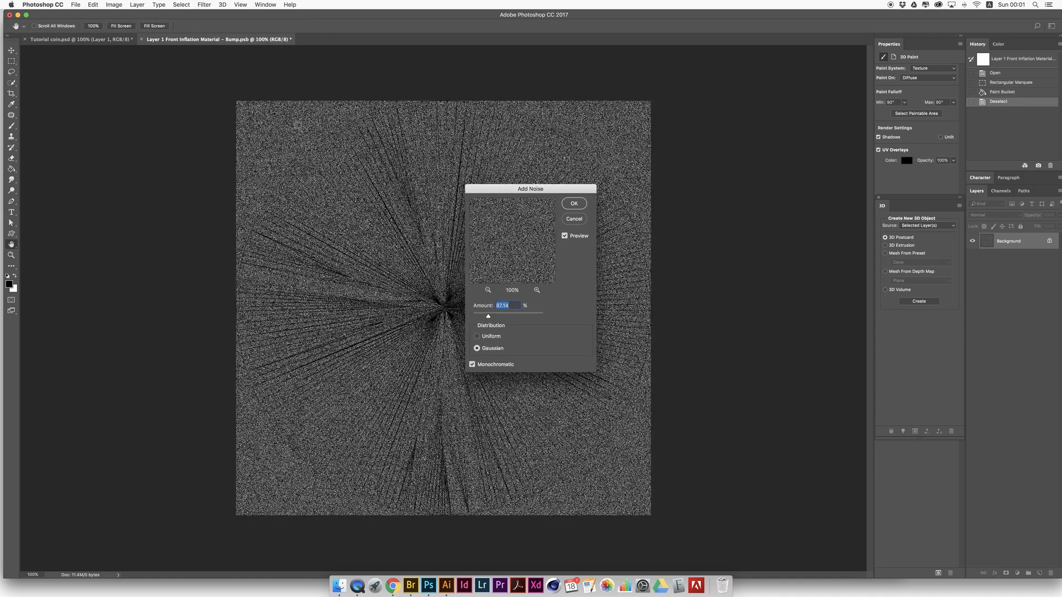
pyautogui.moveTo(487, 317); pyautogui.dragTo(488, 317)
pyautogui.click(574, 203)
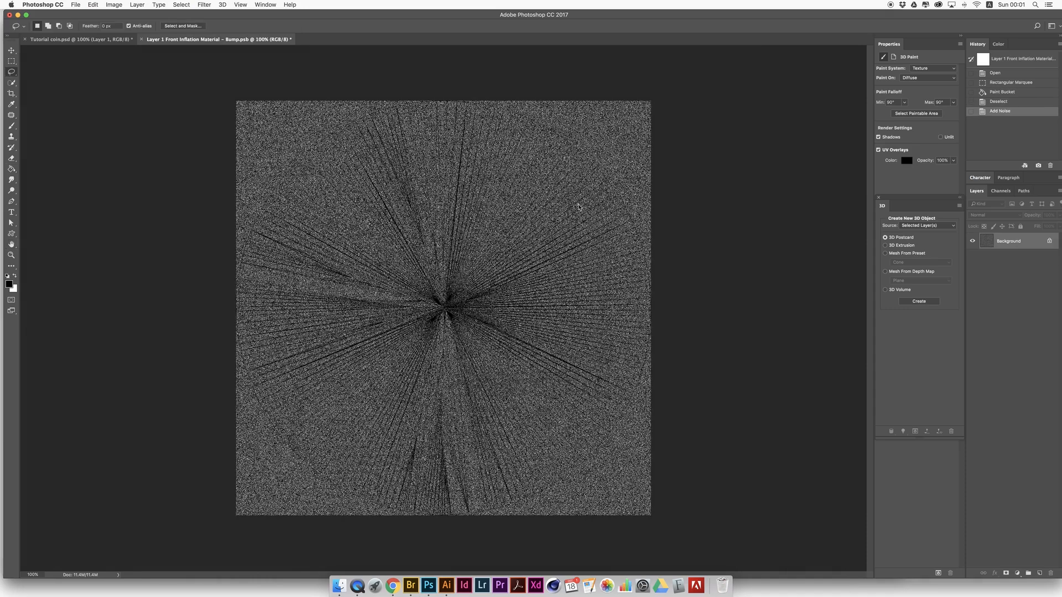
# Apply the Bas Relief filter to the noise with Detail 12, Smoothness 4 and light from the Top.
pyautogui.click(204, 4)
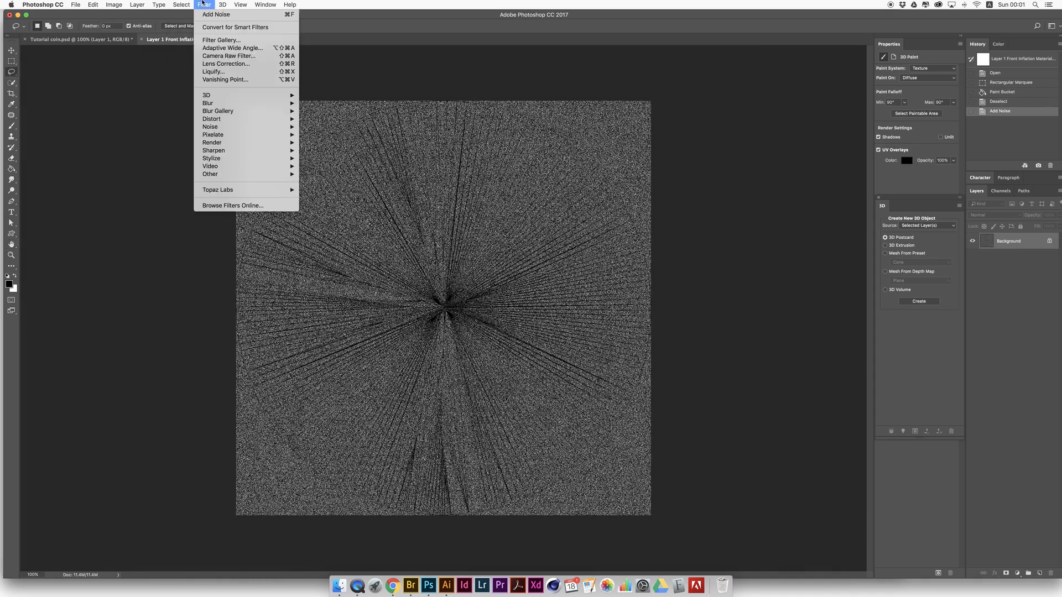
pyautogui.click(226, 41)
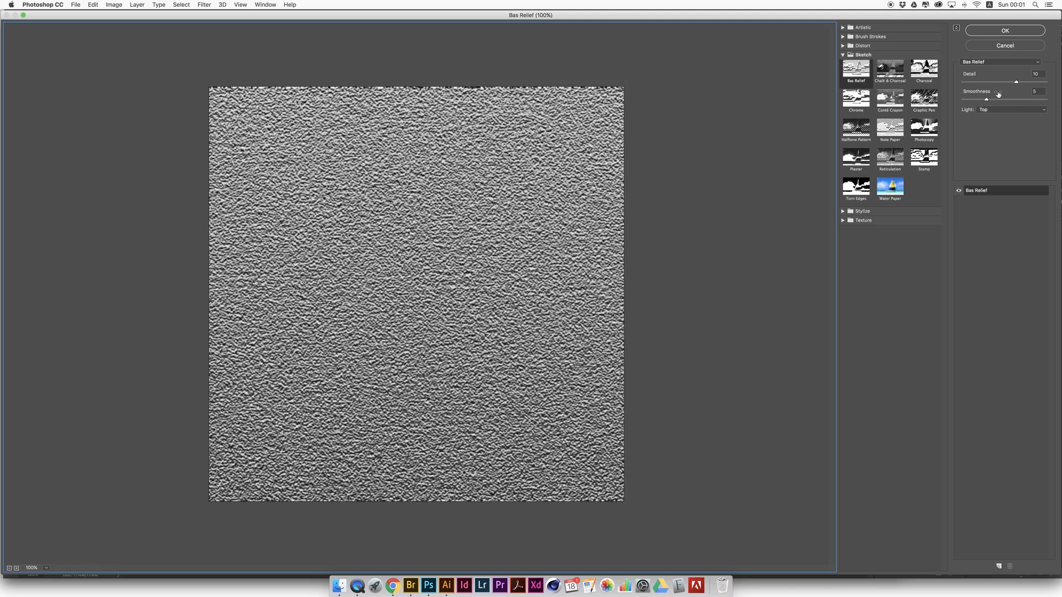
pyautogui.moveTo(987, 98); pyautogui.dragTo(978, 99)
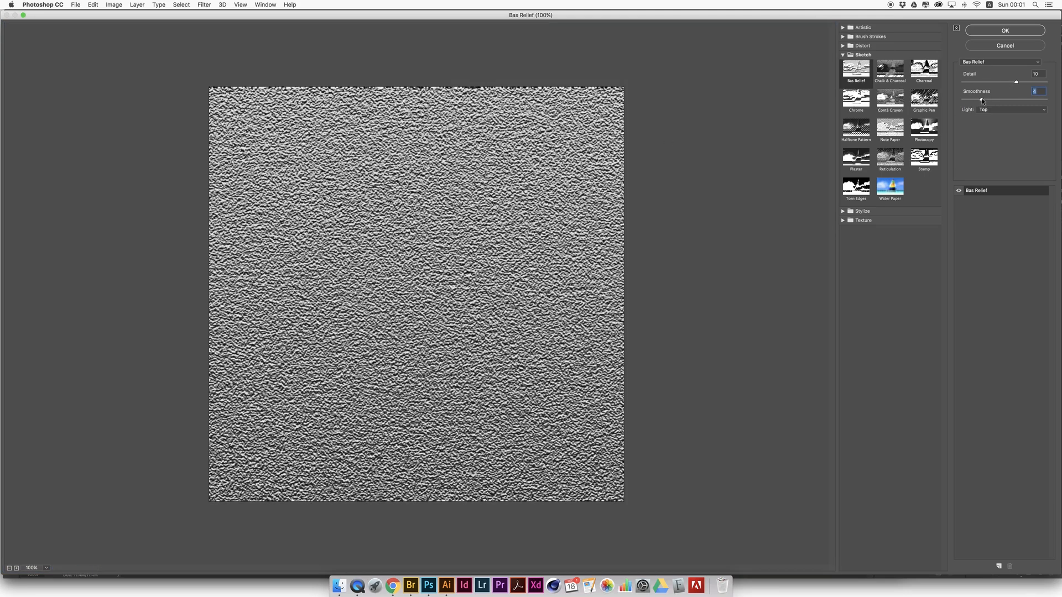
pyautogui.moveTo(1011, 83); pyautogui.dragTo(1027, 84)
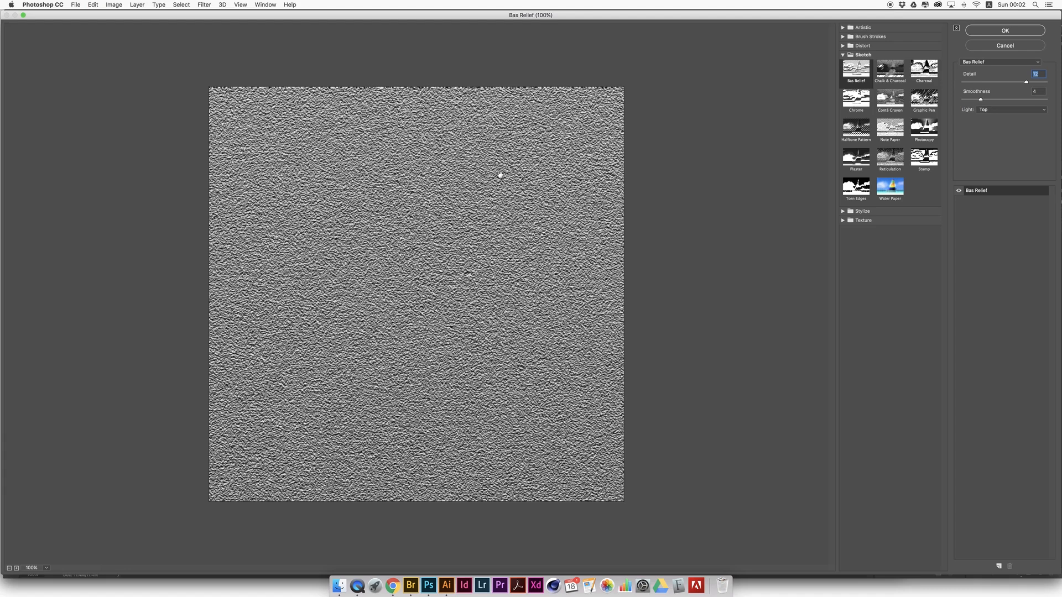
pyautogui.click(1037, 72)
pyautogui.click(977, 32)
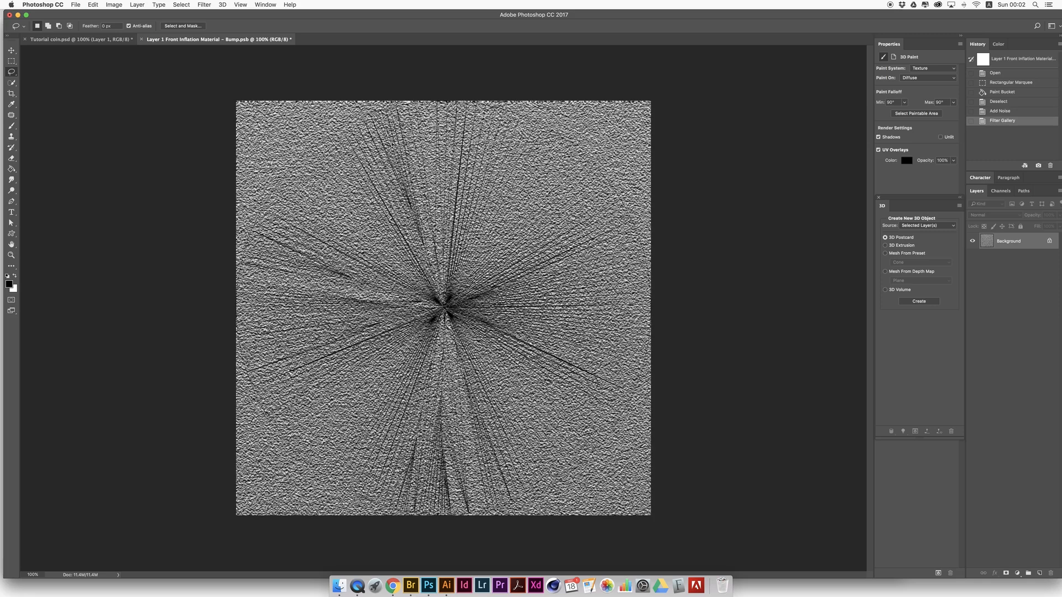
# Save the bump texture, return to the coin document and set the disc's front material bump to 2%.
pyautogui.press('super+s')
pyautogui.click(107, 42)
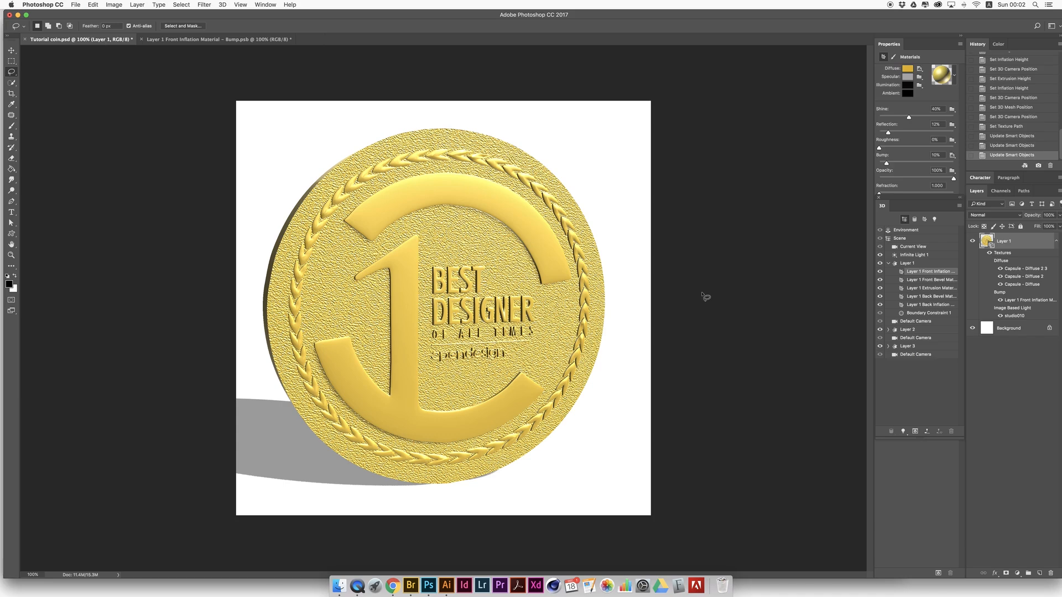
pyautogui.moveTo(886, 165)
pyautogui.mouseDown()
pyautogui.moveTo(921, 164)
pyautogui.moveTo(880, 164)
pyautogui.mouseUp()
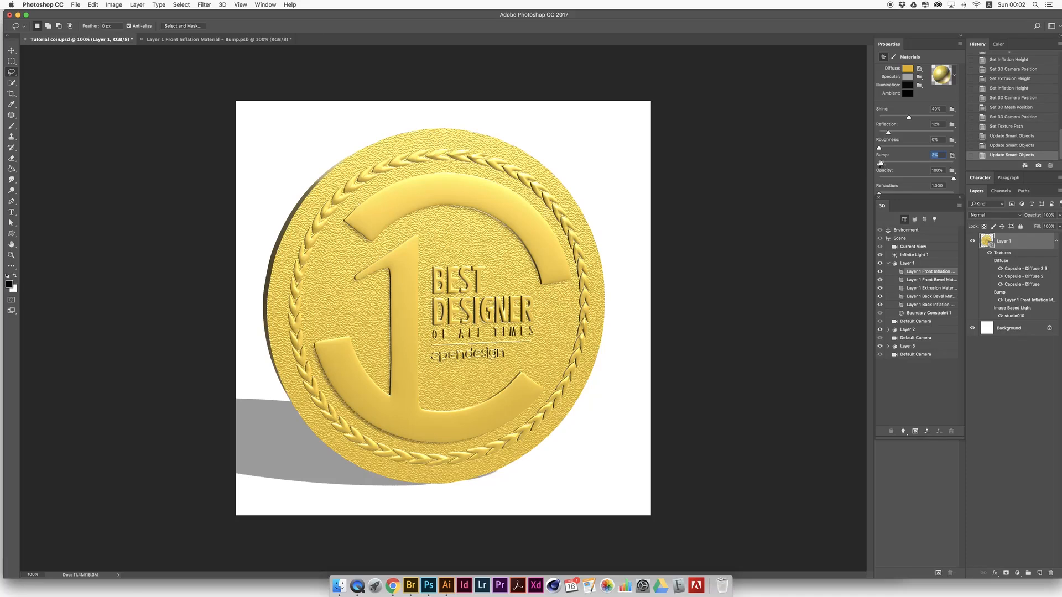
pyautogui.moveTo(879, 164); pyautogui.dragTo(881, 163)
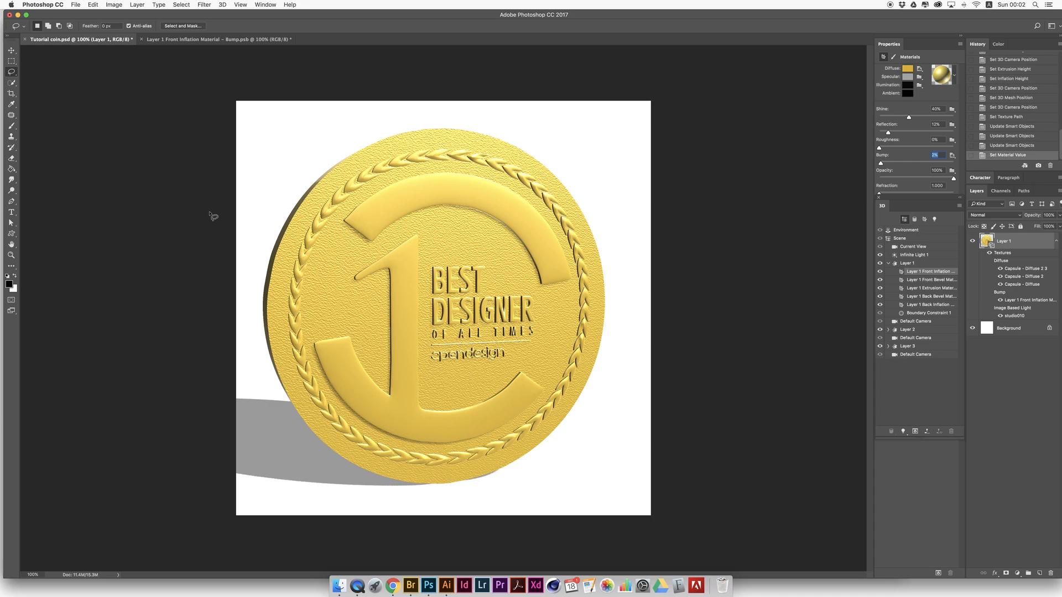
# Give the disc mesh's front cap a bevel with an arch-shaped contour and a width of 2%.
pyautogui.click(10, 52)
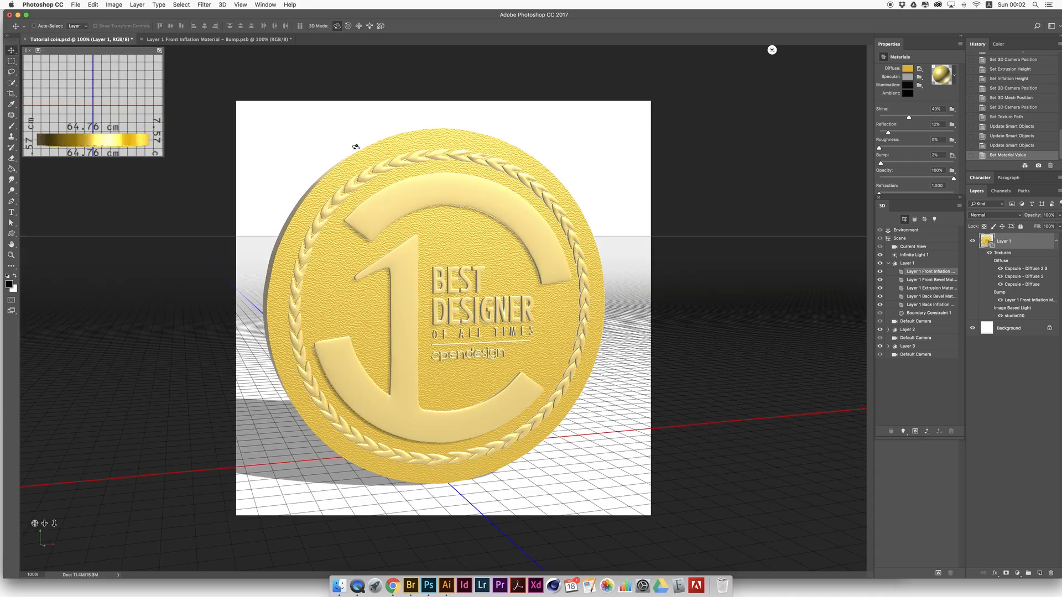
pyautogui.click(382, 148)
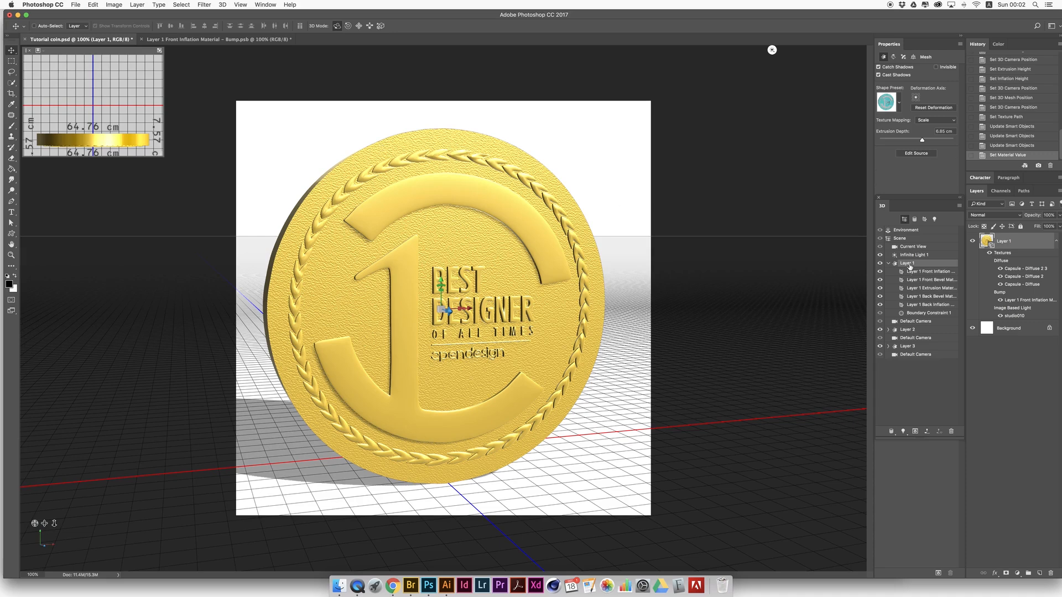
pyautogui.click(903, 57)
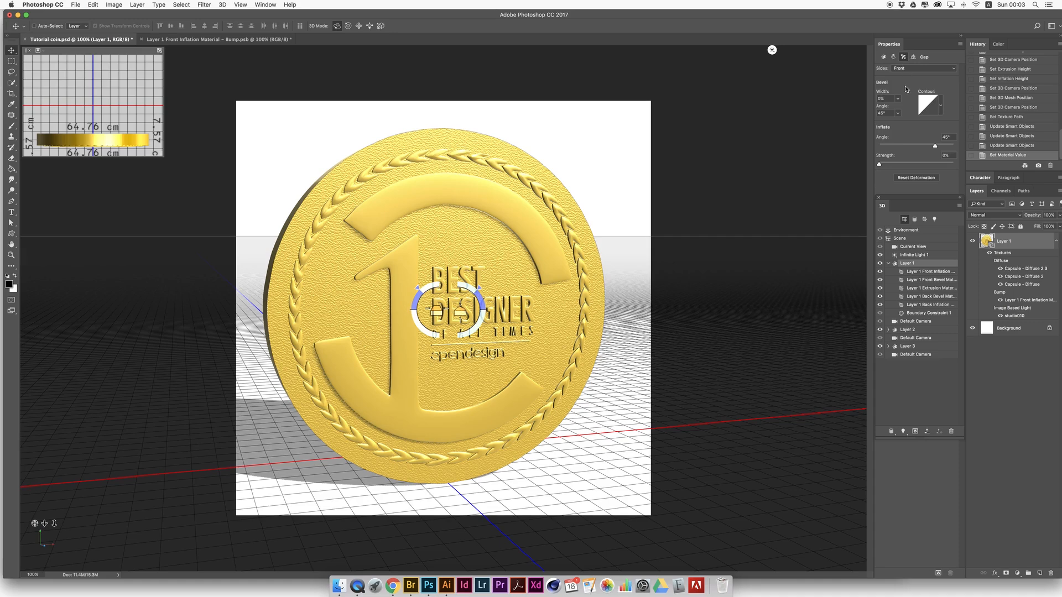
pyautogui.click(941, 105)
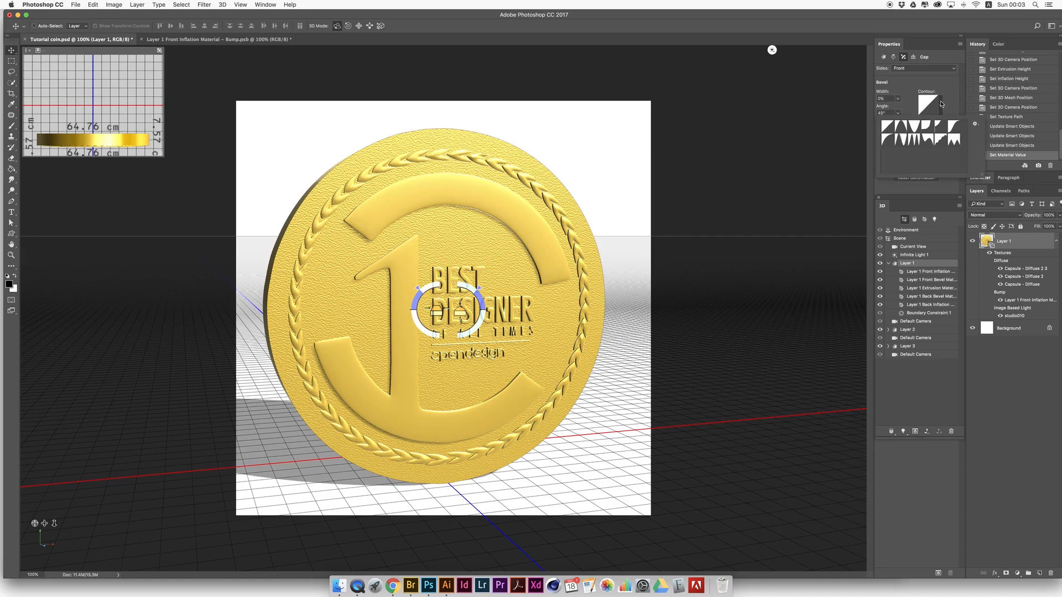
pyautogui.doubleClick(900, 128)
pyautogui.click(898, 100)
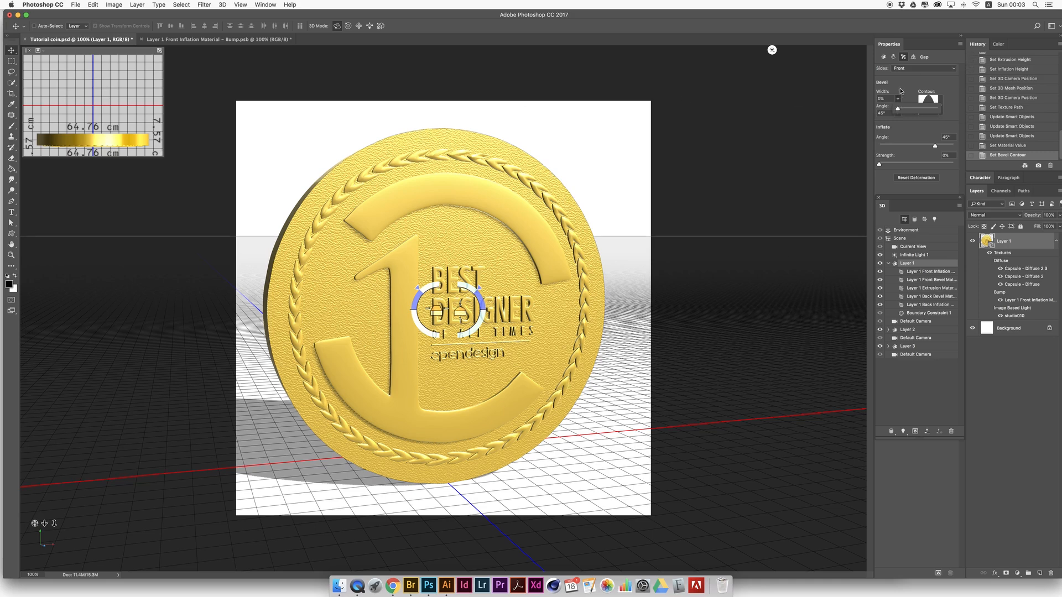
pyautogui.moveTo(897, 109); pyautogui.dragTo(896, 108)
pyautogui.moveTo(897, 108); pyautogui.dragTo(898, 108)
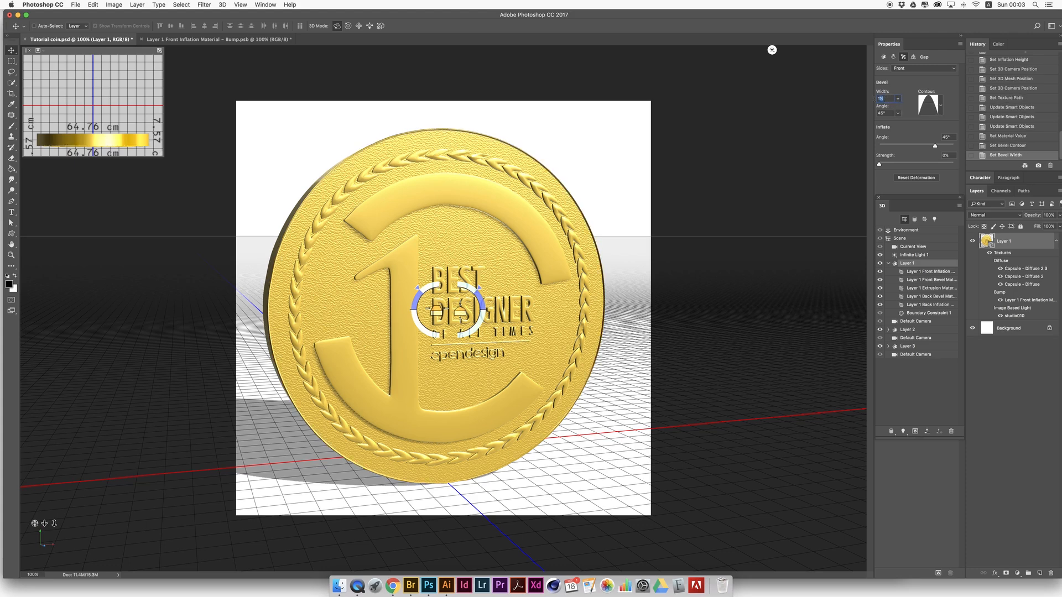
pyautogui.write('2')
pyautogui.press('Tab')
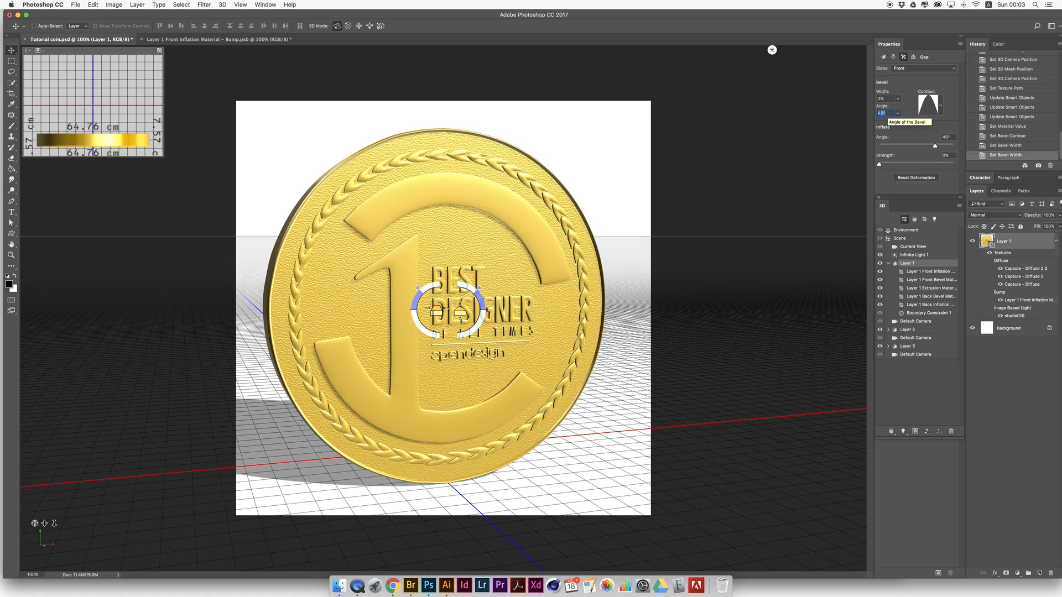
# Scale the leaf ring mesh up uniformly to about 61 × 61 × 3.4 cm so it sits nearer the coin's rim.
pyautogui.click(460, 157)
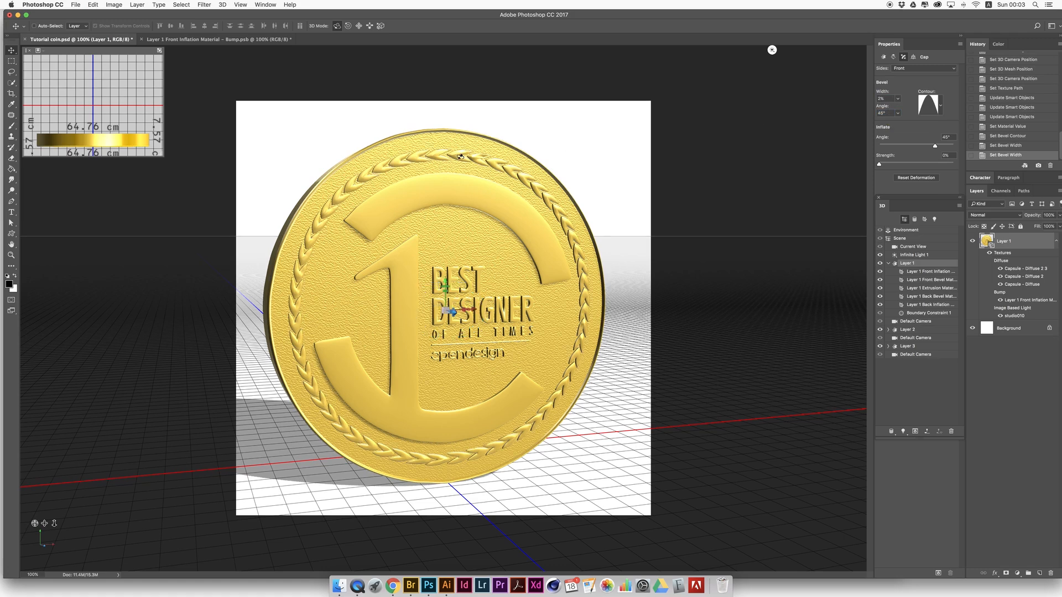
pyautogui.click(456, 155)
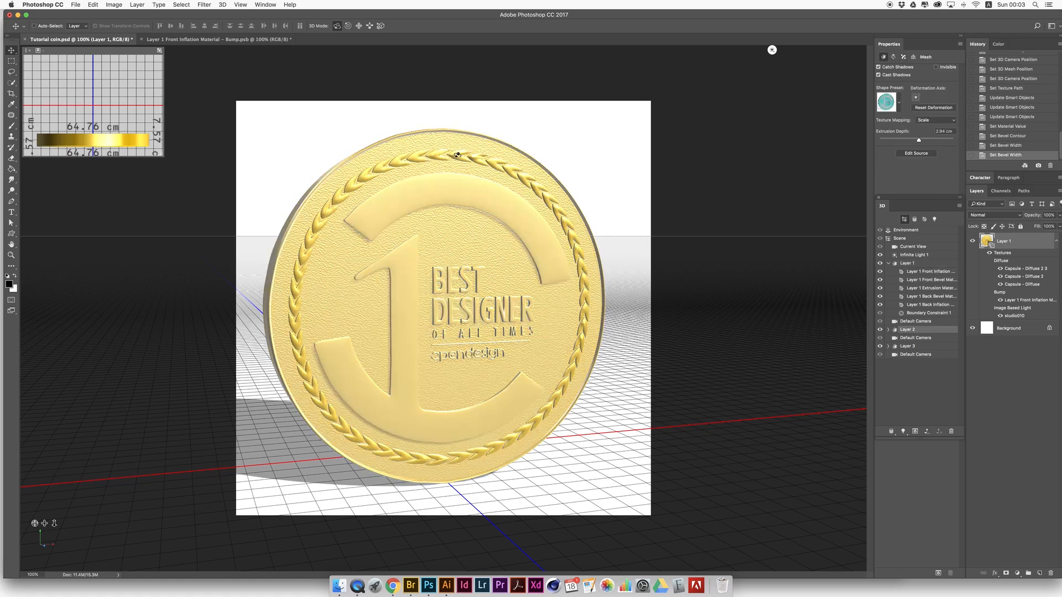
pyautogui.click(441, 318)
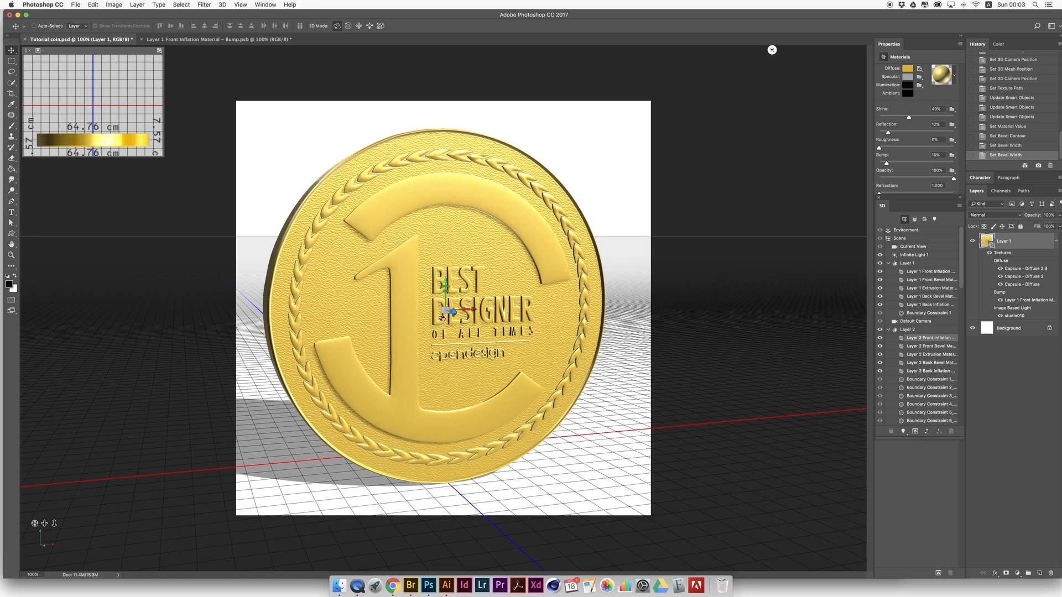
pyautogui.moveTo(444, 310); pyautogui.dragTo(434, 297)
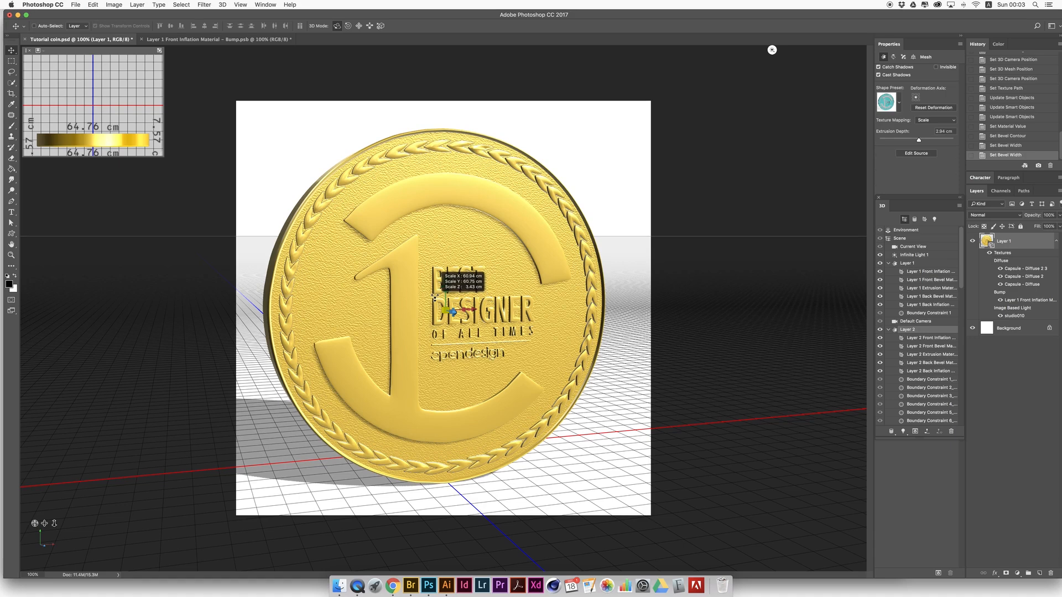
# Scale the central artwork mesh up uniformly to about 53.3 × 53.2 × 2.8 cm inside the leaf ring.
pyautogui.click(404, 201)
pyautogui.click(401, 202)
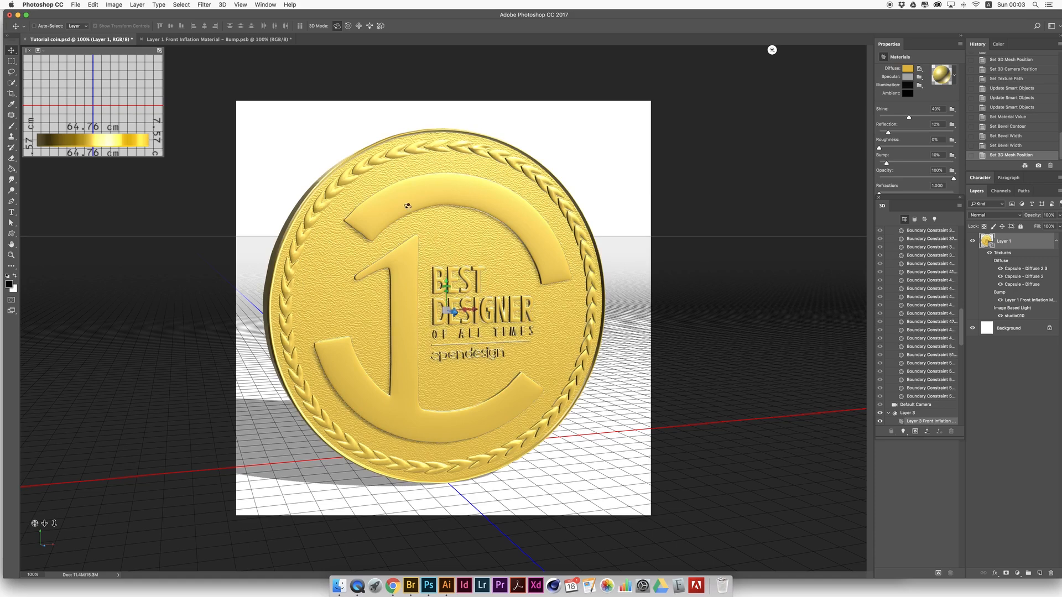
pyautogui.click(445, 312)
pyautogui.moveTo(441, 305); pyautogui.dragTo(439, 295)
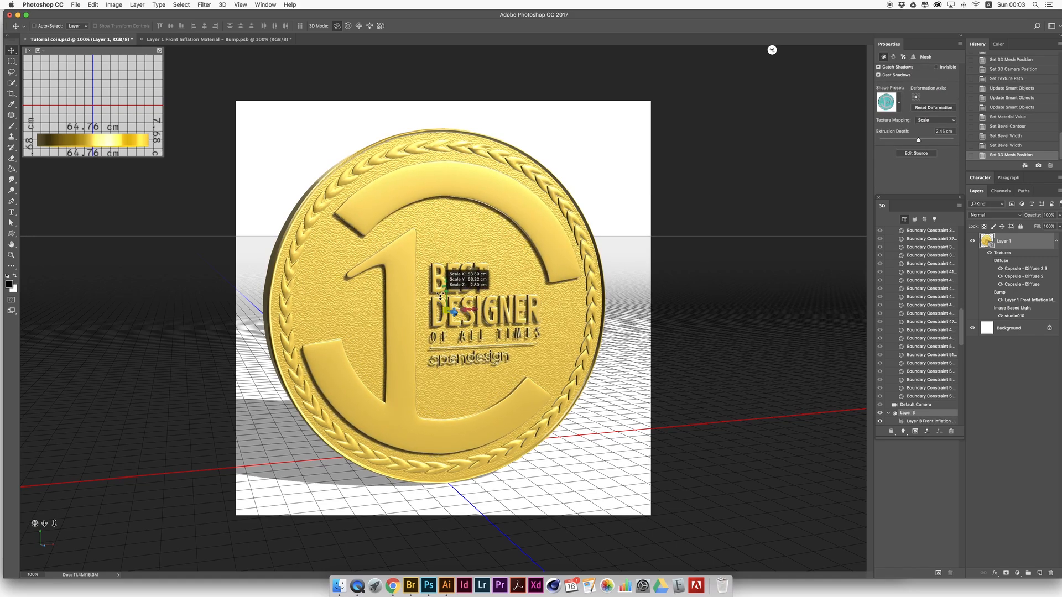
# Move the central artwork mesh slightly back along the Z axis so it sits closer to the disc's face, and preview the coin without the 3D overlays.
pyautogui.moveTo(453, 311); pyautogui.dragTo(453, 311)
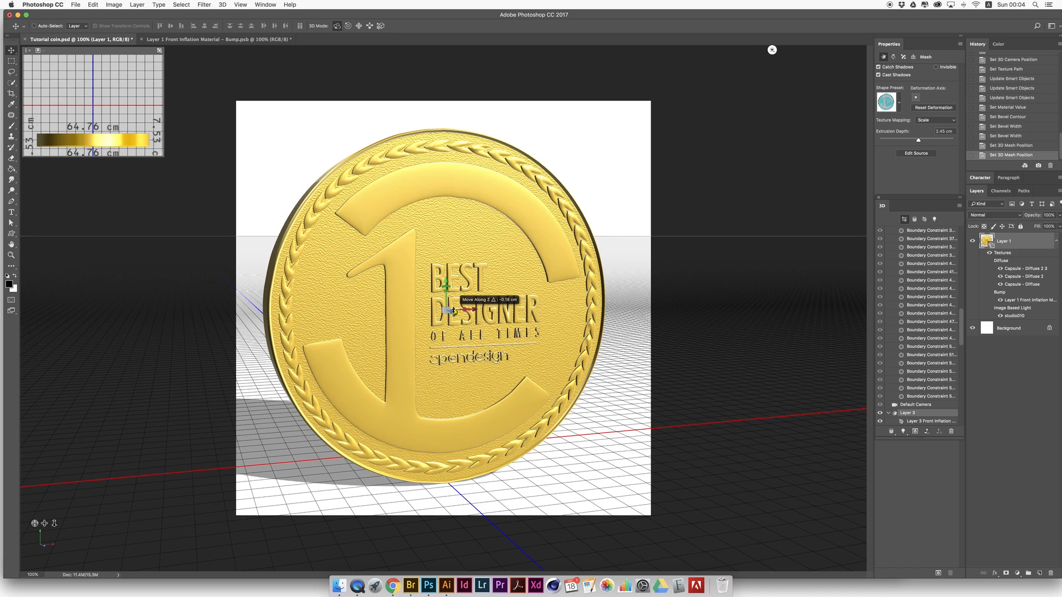
pyautogui.moveTo(454, 311); pyautogui.dragTo(453, 311)
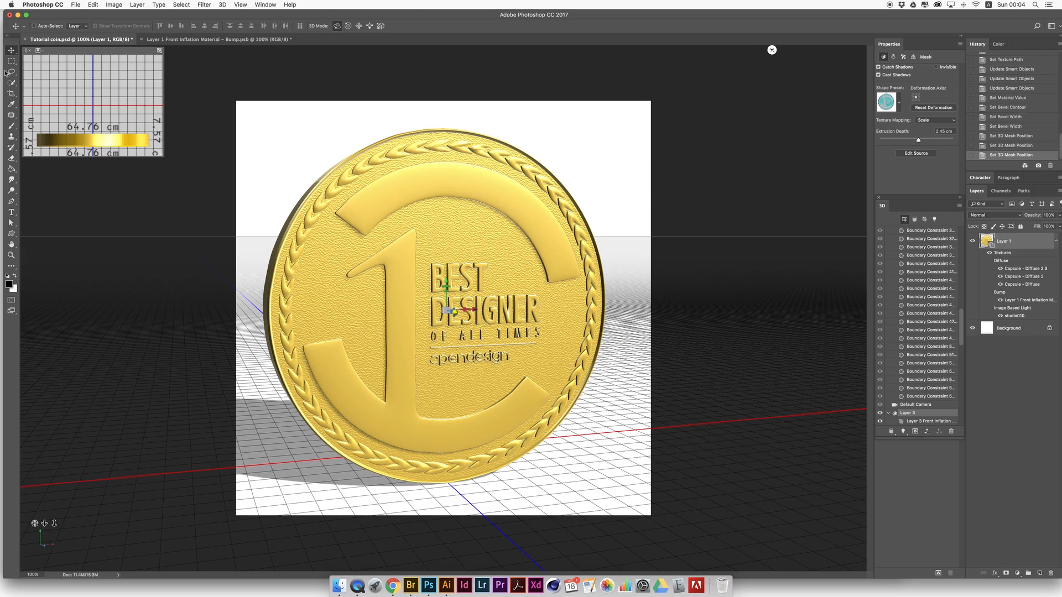
pyautogui.click(11, 61)
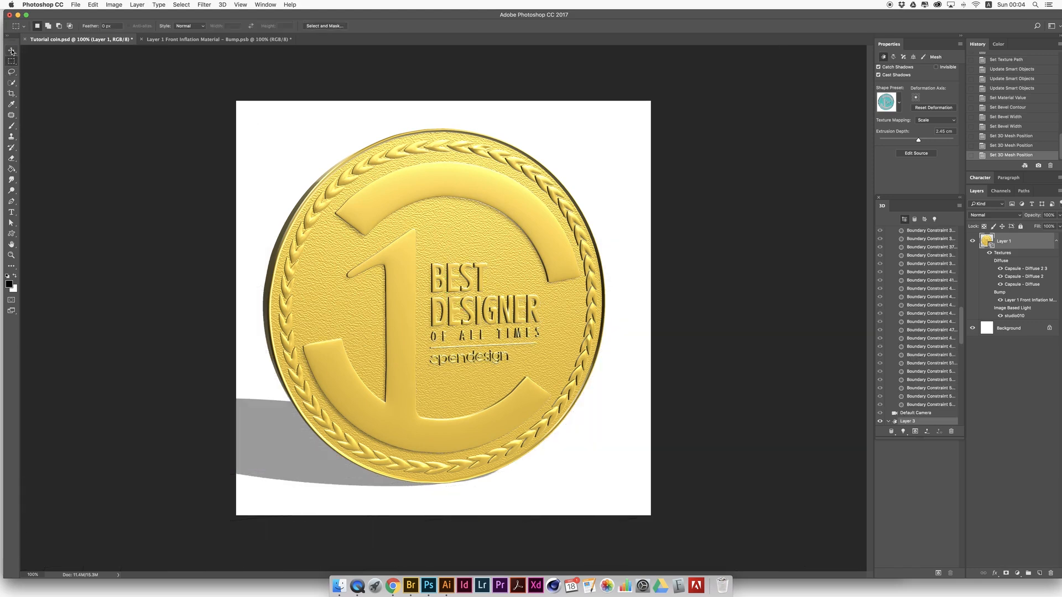
pyautogui.click(11, 51)
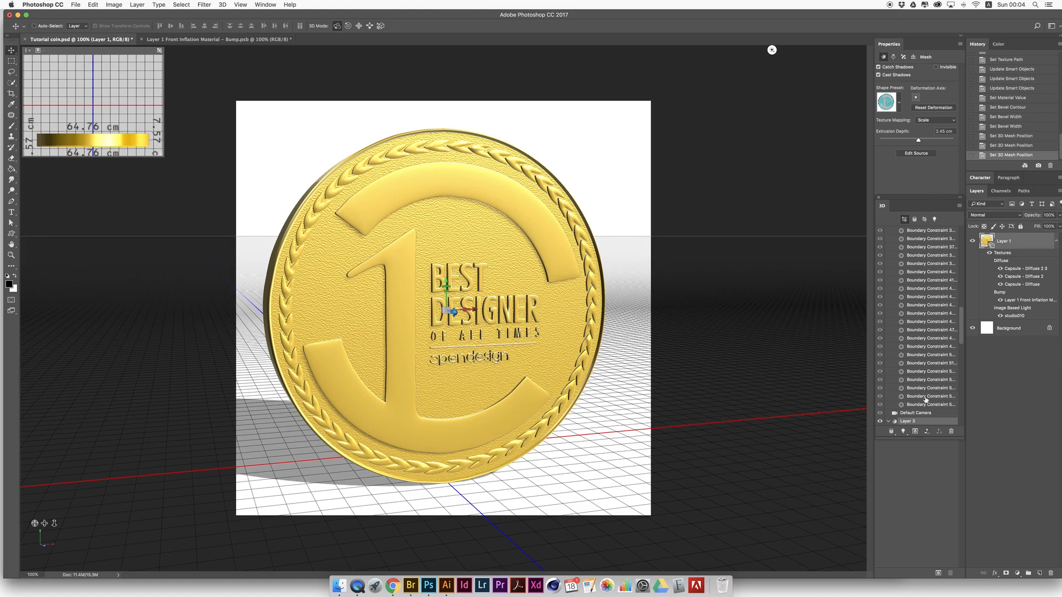
# Collapse the mesh groups, shift the infinite light's direction slightly and set its shadow softness to 41%.
pyautogui.scroll(10, 912, 283)
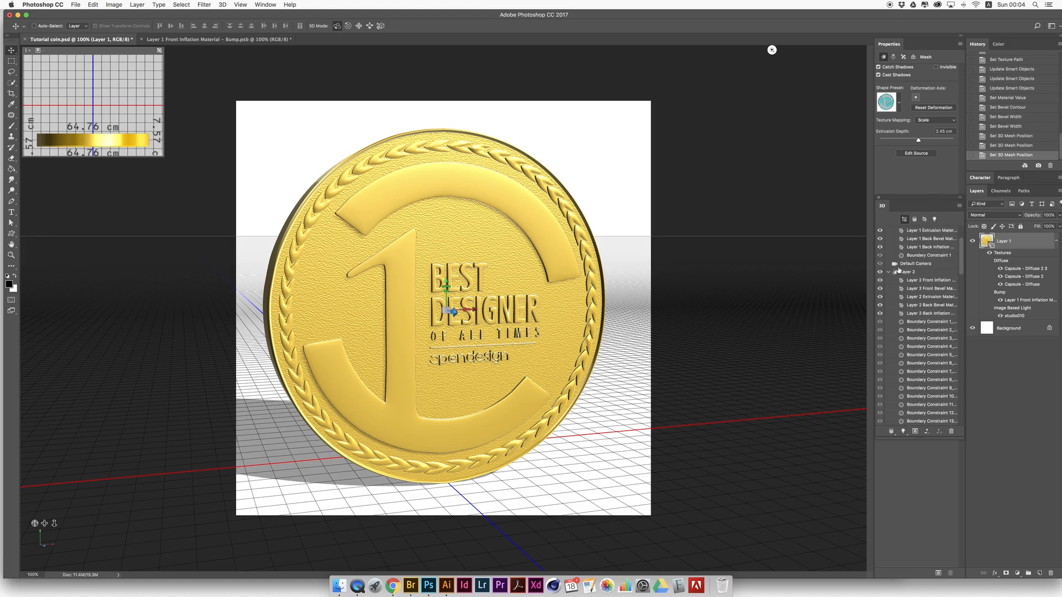
pyautogui.click(888, 272)
pyautogui.click(888, 288)
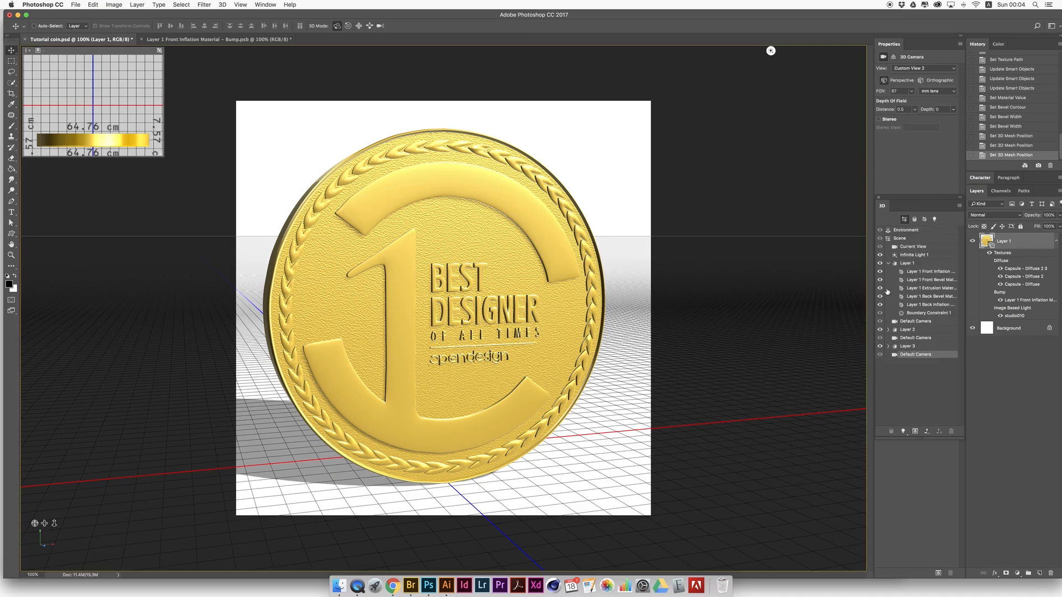
pyautogui.click(888, 263)
pyautogui.click(912, 256)
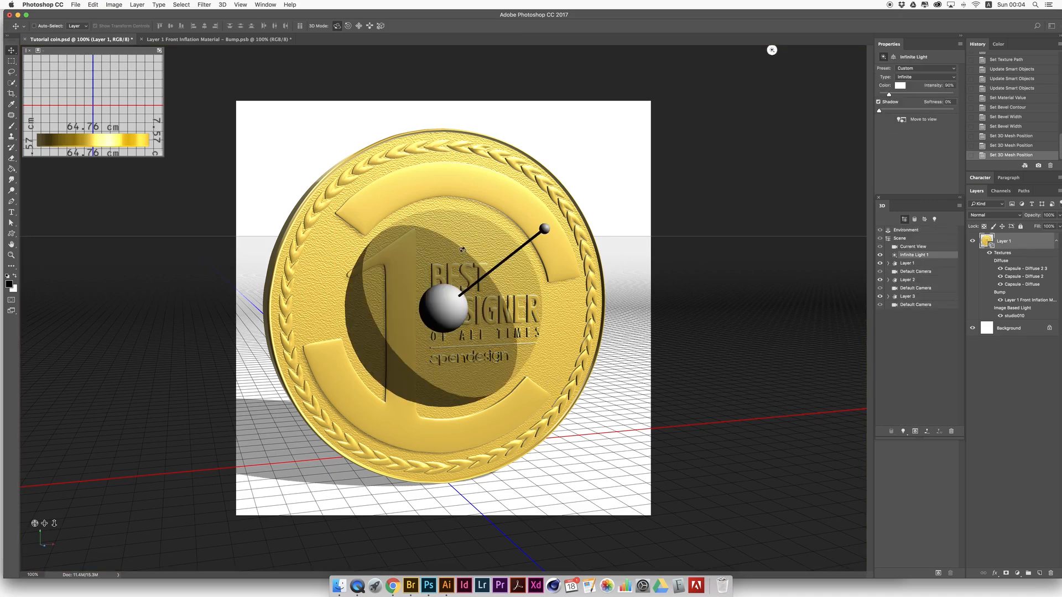
pyautogui.moveTo(543, 229)
pyautogui.mouseDown()
pyautogui.moveTo(525, 236)
pyautogui.moveTo(528, 218)
pyautogui.moveTo(517, 218)
pyautogui.mouseUp()
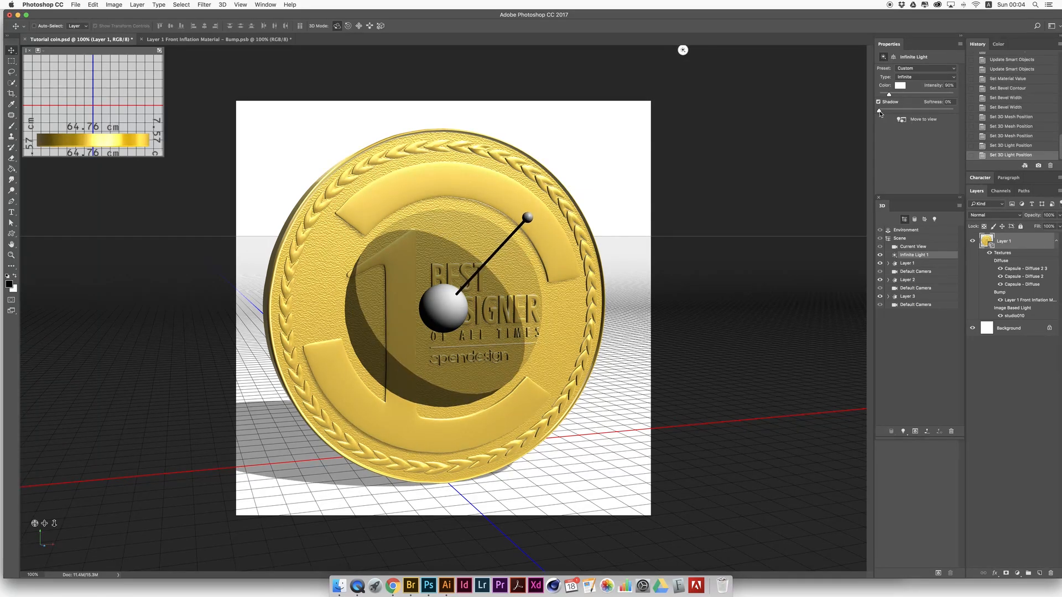
pyautogui.moveTo(880, 111); pyautogui.dragTo(912, 110)
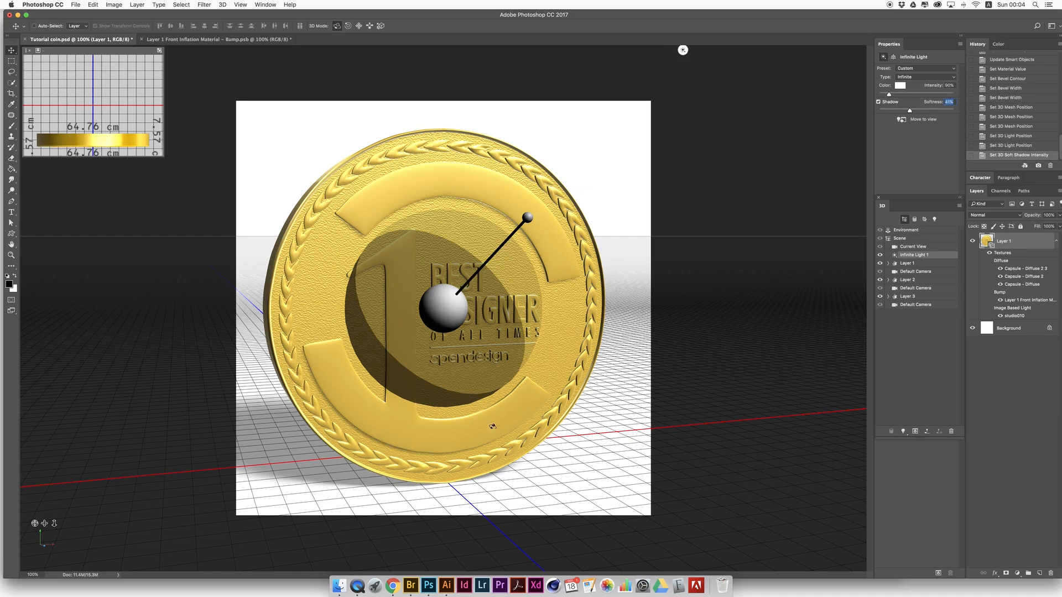
# Set the environment's ground plane reflection opacity to 24% and add a little roughness to the reflection.
pyautogui.click(909, 232)
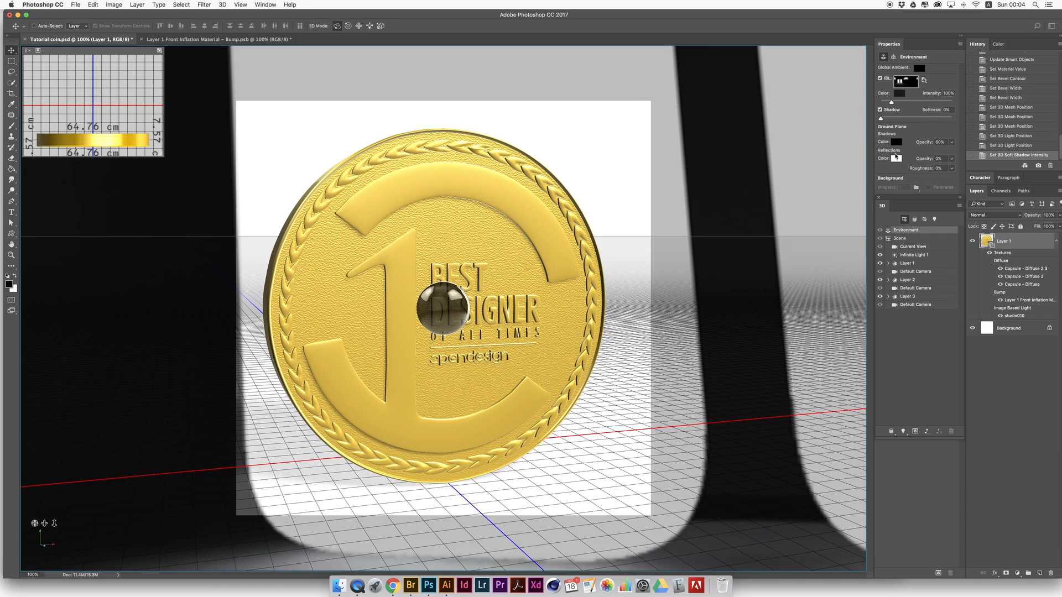
pyautogui.click(951, 168)
pyautogui.moveTo(922, 170); pyautogui.dragTo(928, 170)
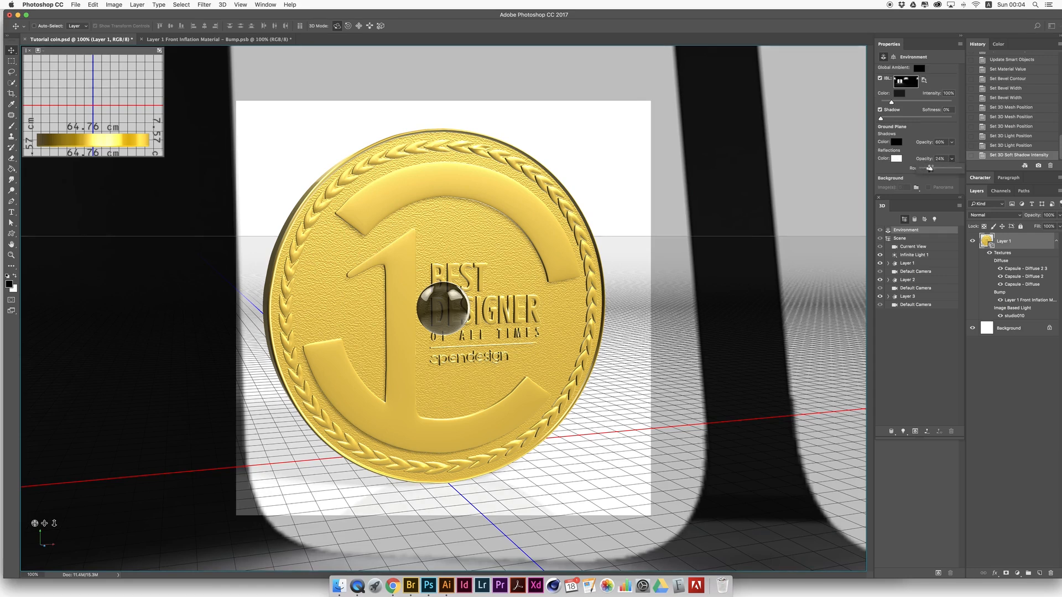
pyautogui.click(961, 152)
pyautogui.click(952, 168)
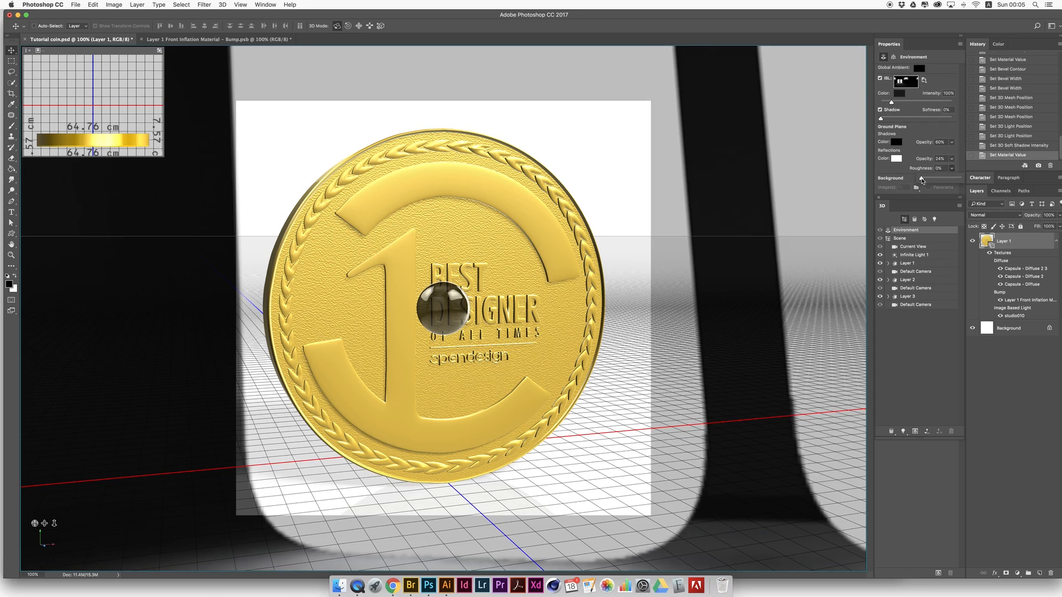
pyautogui.moveTo(924, 180); pyautogui.dragTo(927, 178)
pyautogui.moveTo(926, 179); pyautogui.dragTo(926, 180)
# Move the scene camera farther from the coin, raise the coin in the frame and orbit to show more of its edge.
pyautogui.click(899, 238)
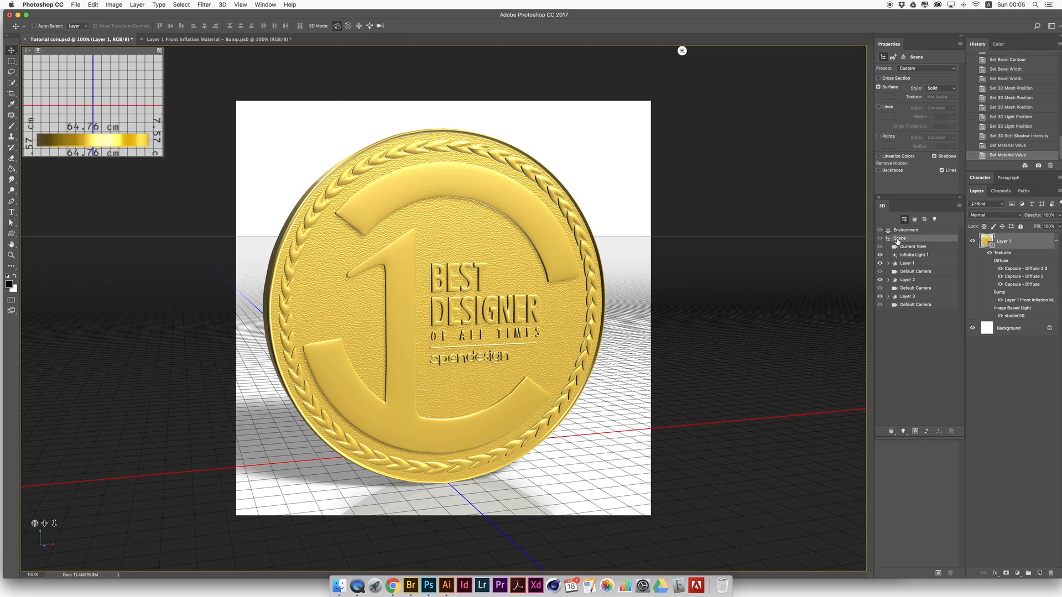
pyautogui.click(369, 26)
pyautogui.moveTo(450, 265); pyautogui.dragTo(462, 131)
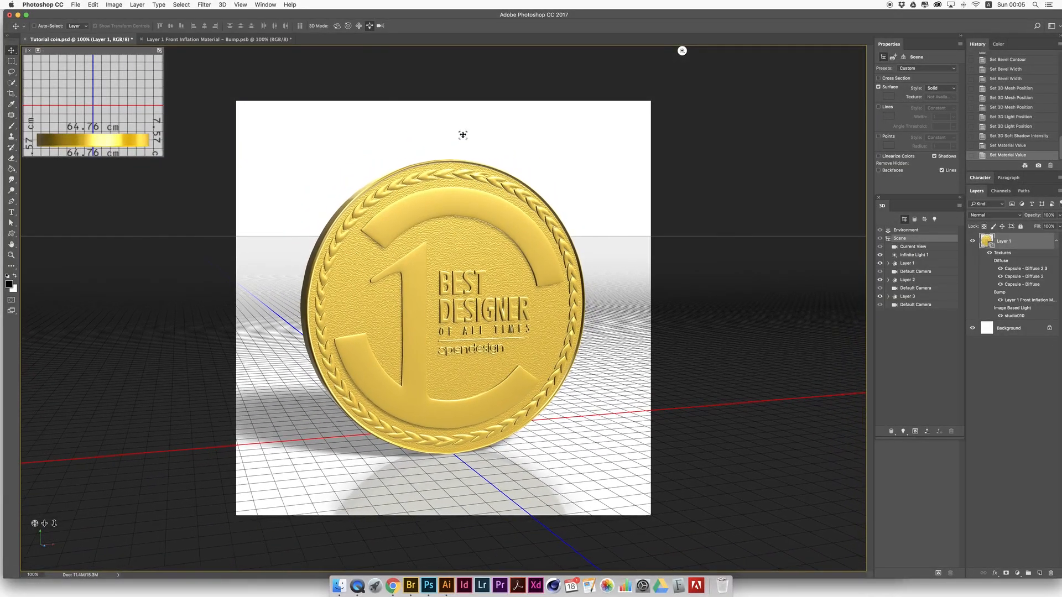
pyautogui.click(358, 26)
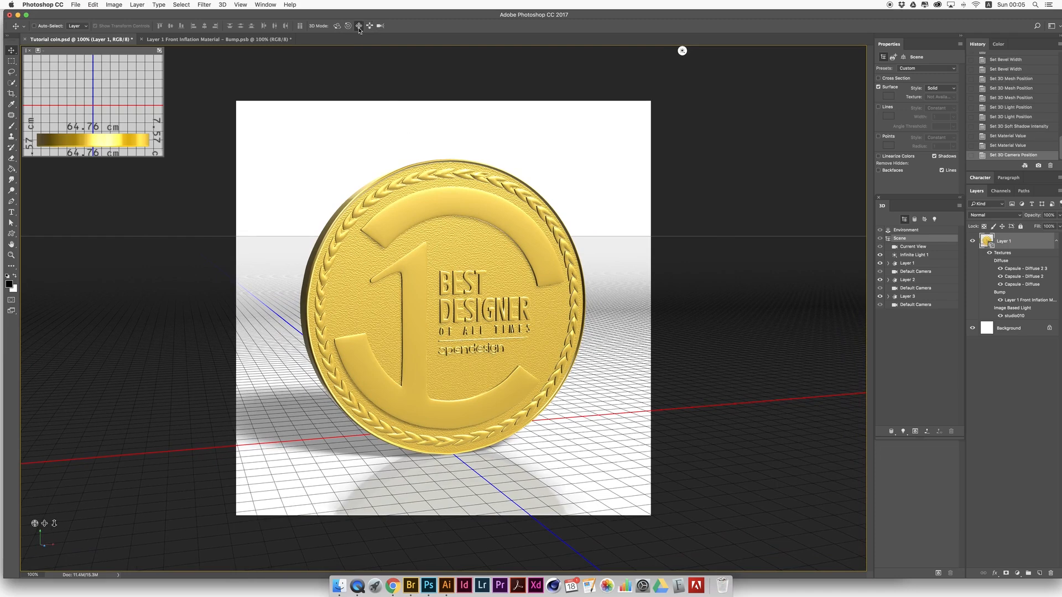
pyautogui.moveTo(430, 320); pyautogui.dragTo(431, 284)
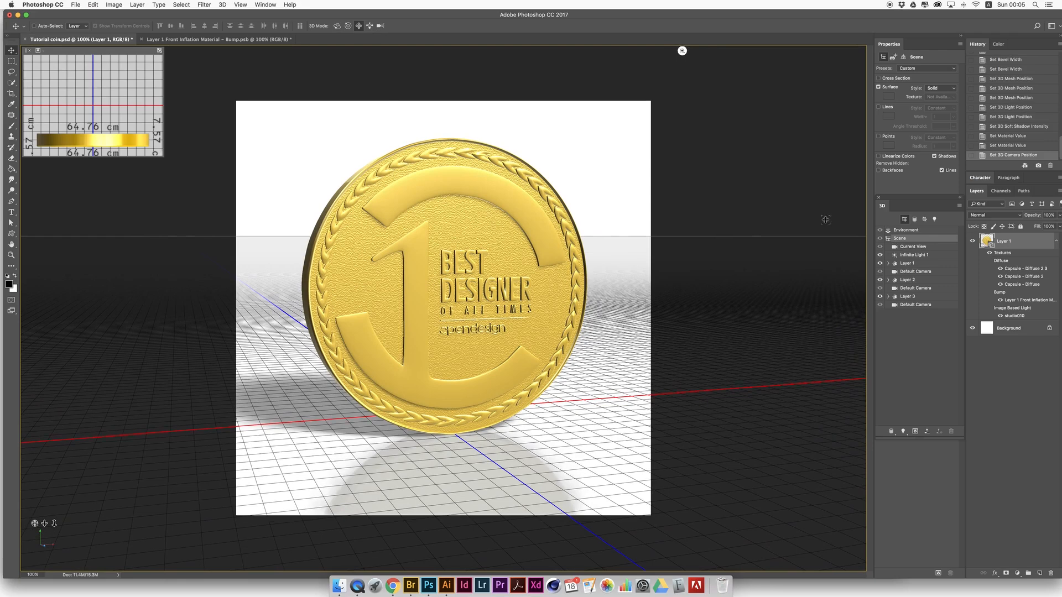
pyautogui.click(336, 26)
pyautogui.moveTo(681, 50); pyautogui.dragTo(713, 50)
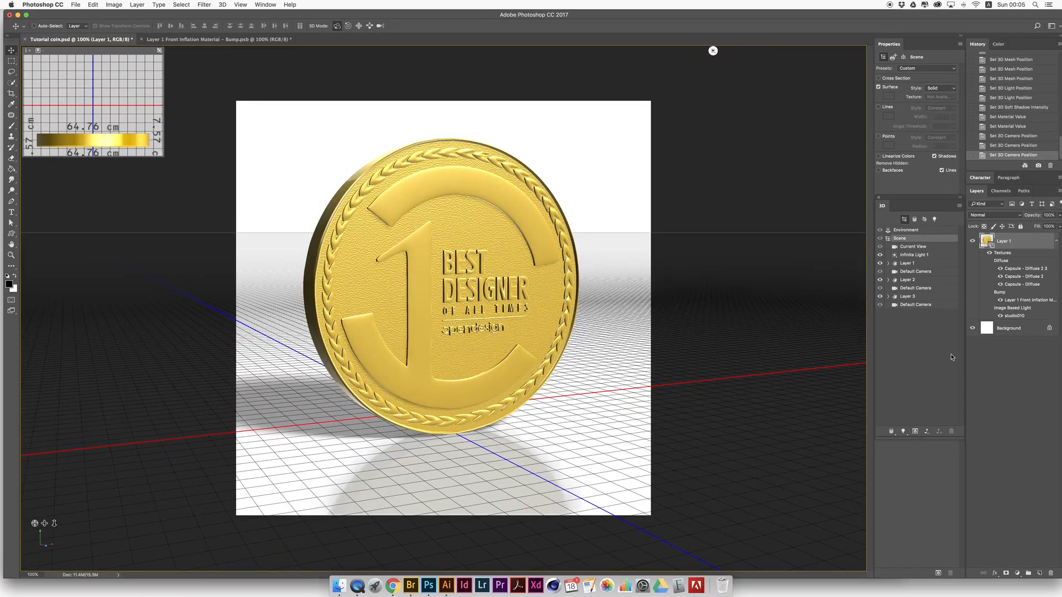
# Invert the Background layer to black and add an empty layer directly above it.
pyautogui.click(1004, 329)
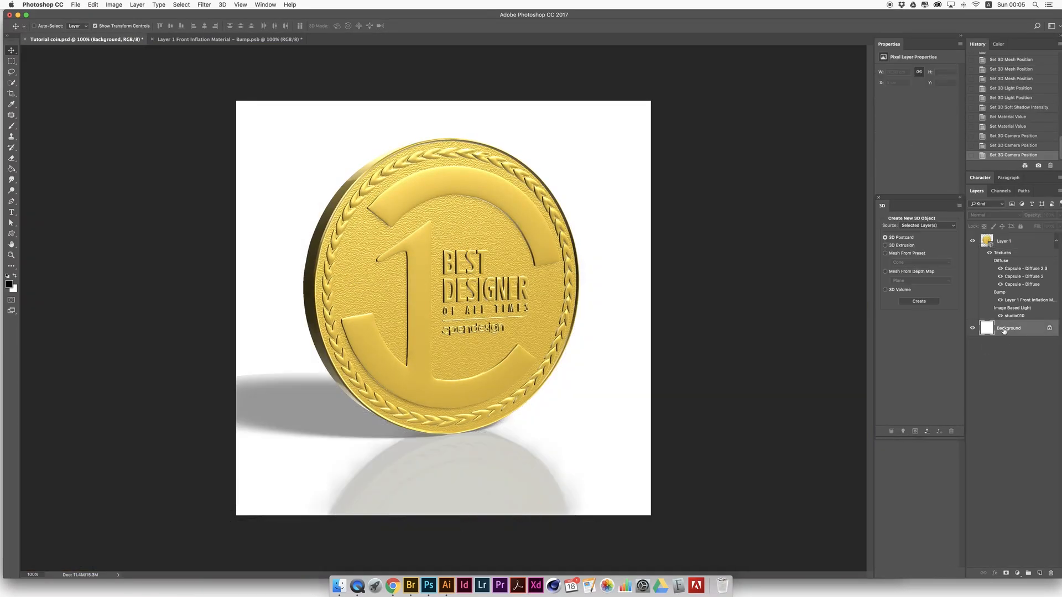
pyautogui.press('super+i')
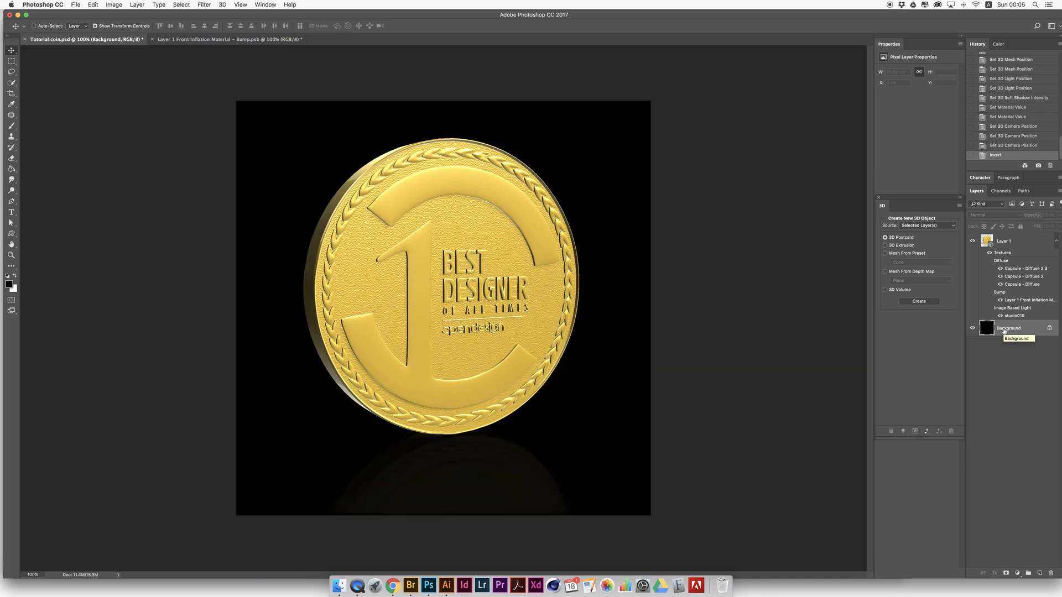
pyautogui.click(1040, 574)
# Hide the coin layer and paint one soft white glow near the canvas centre with a 1100 px brush on the new layer.
pyautogui.click(11, 125)
pyautogui.click(15, 277)
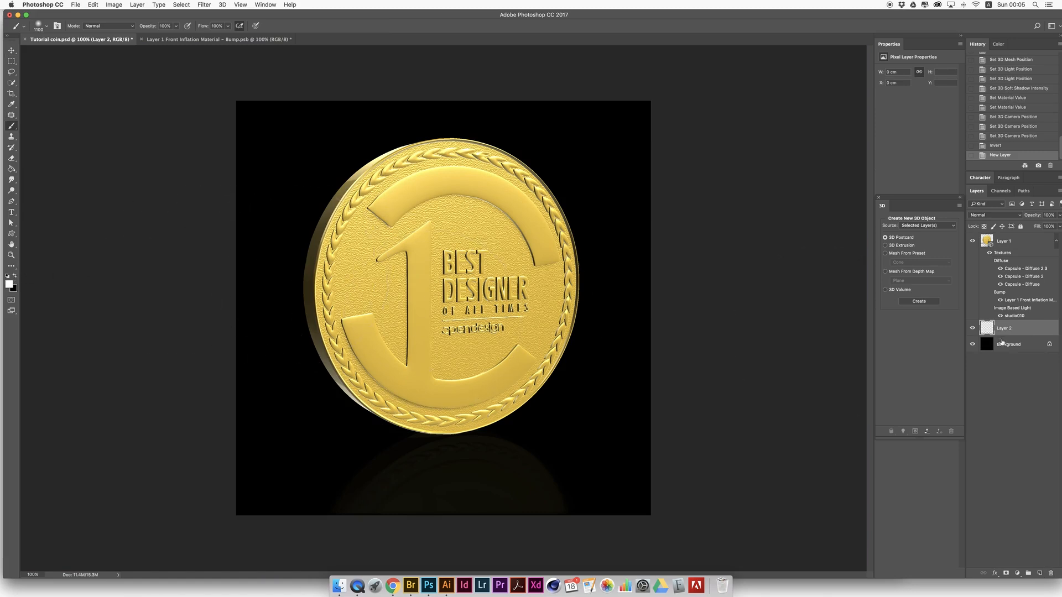
pyautogui.click(973, 241)
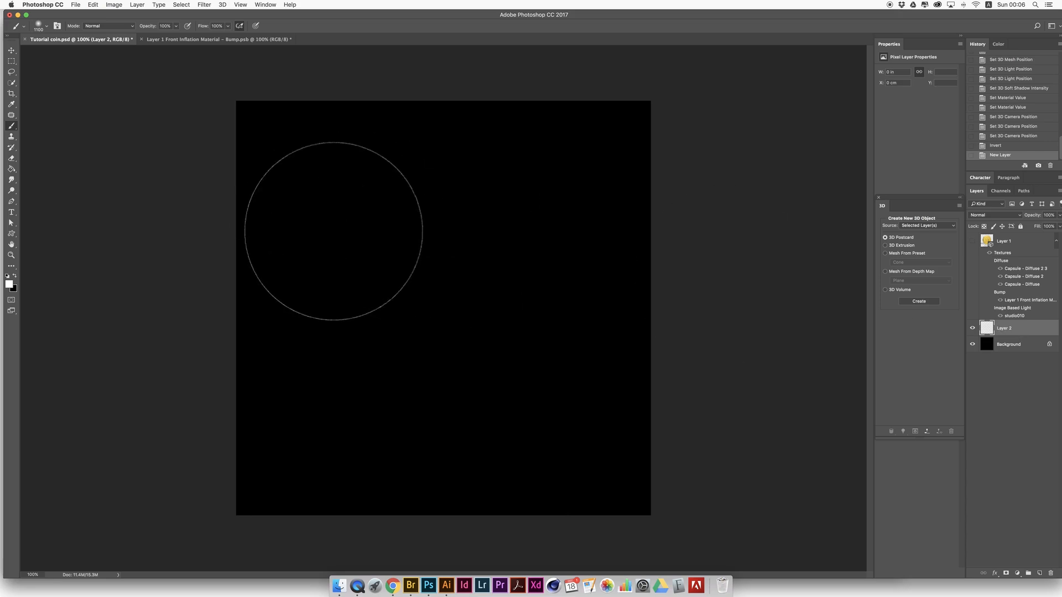
pyautogui.click(432, 299)
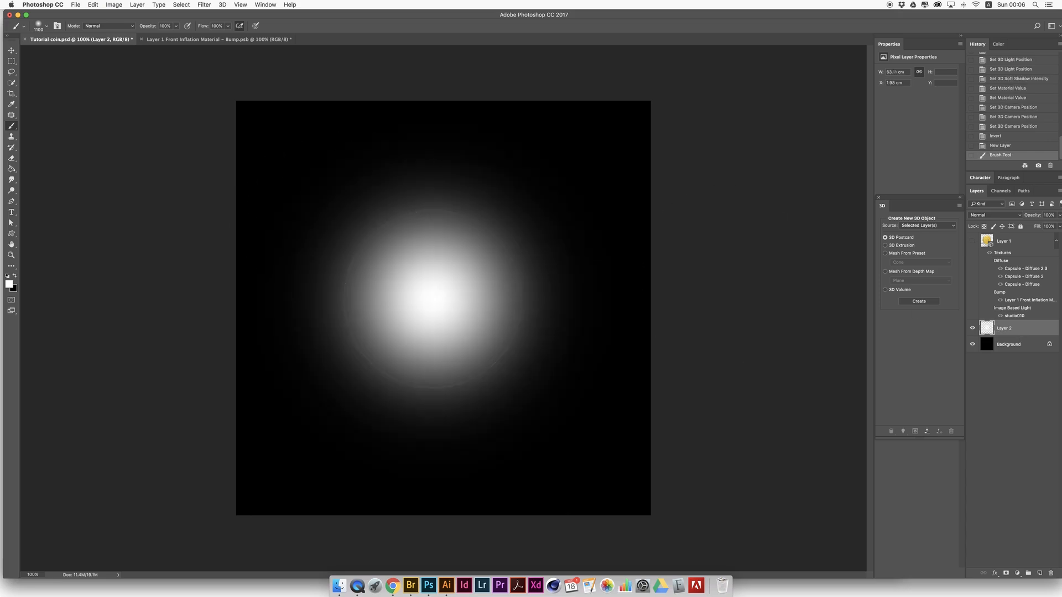
# Check the brush's size and hardness settings.
pyautogui.click(11, 50)
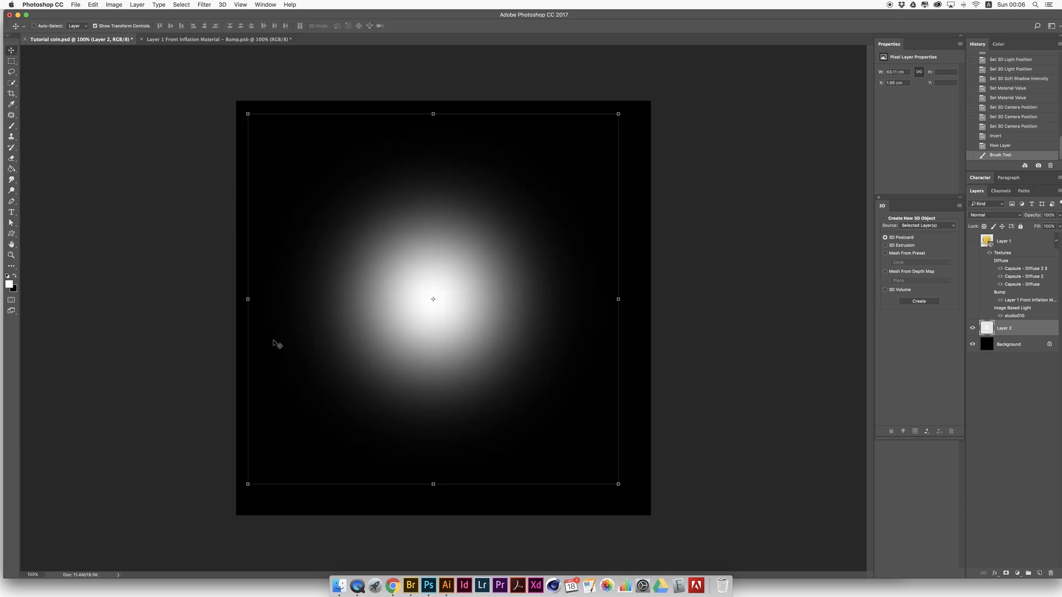
pyautogui.click(11, 126)
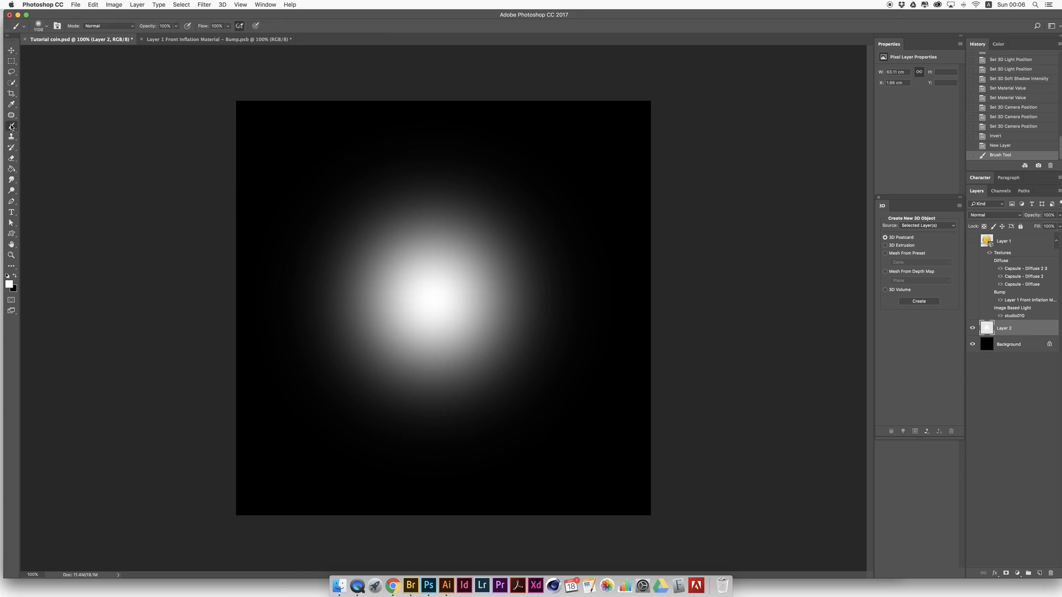
pyautogui.click(47, 26)
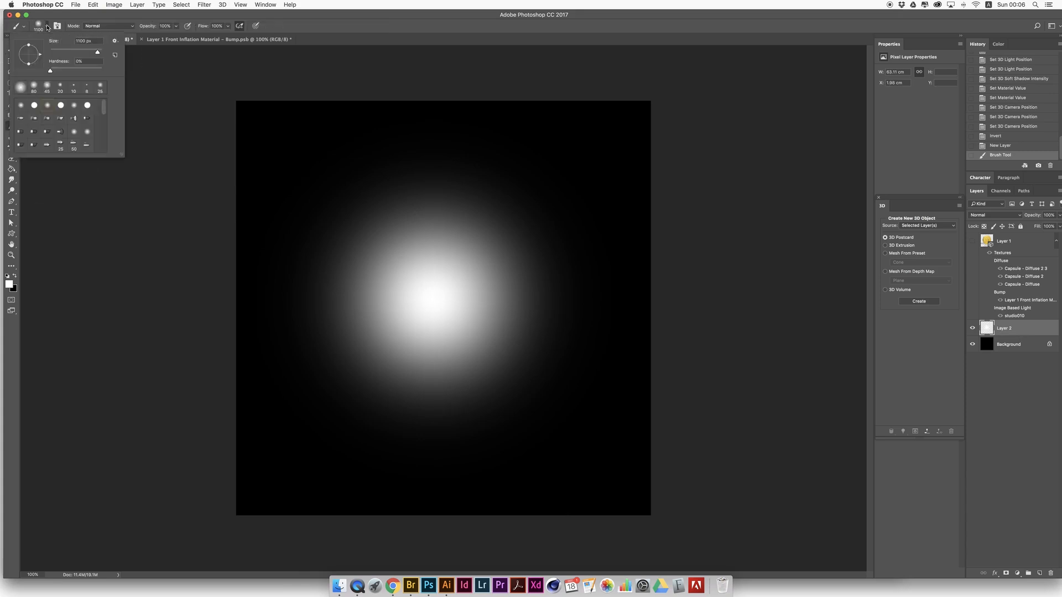
pyautogui.click(239, 26)
pyautogui.click(308, 24)
# Transform the white glow into a flat ellipse about 91 cm wide, placed low on the canvas where the coin meets the ground.
pyautogui.click(11, 50)
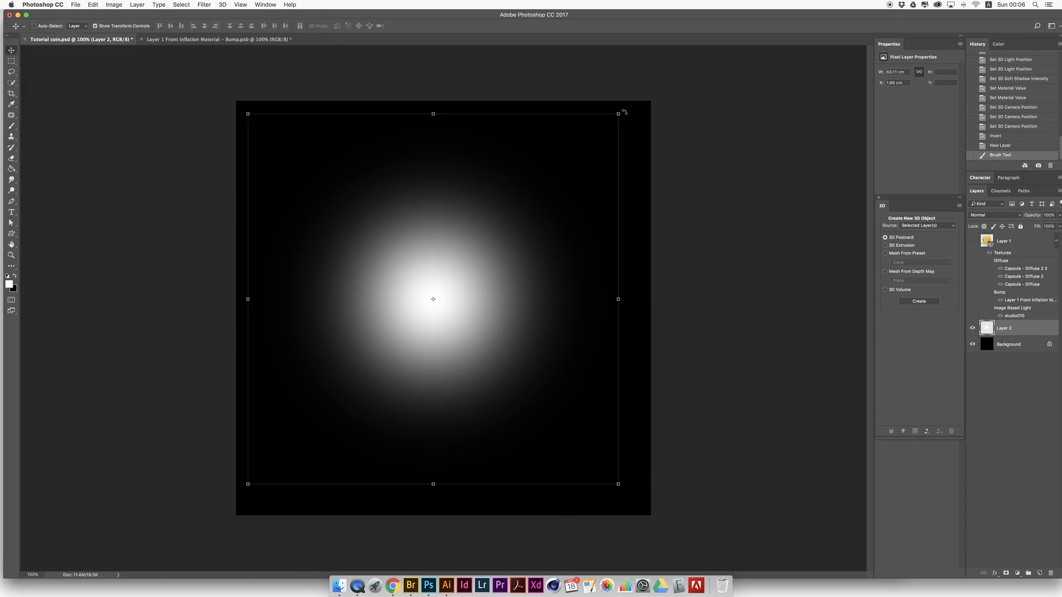
pyautogui.moveTo(617, 110); pyautogui.dragTo(669, 364)
pyautogui.moveTo(498, 399); pyautogui.dragTo(486, 377)
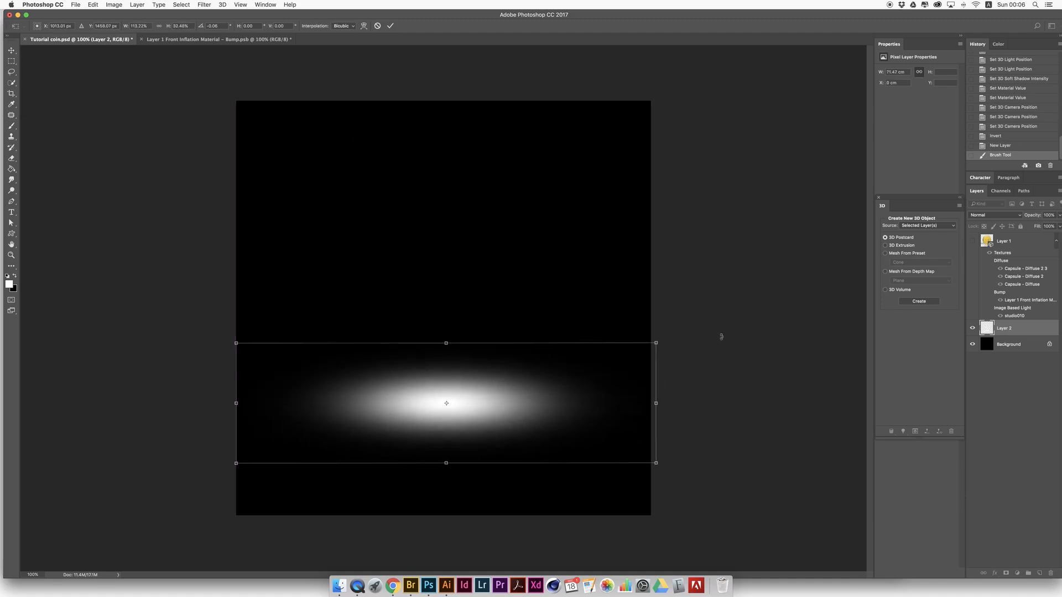
pyautogui.moveTo(656, 343); pyautogui.dragTo(712, 313)
pyautogui.moveTo(588, 378); pyautogui.dragTo(588, 360)
pyautogui.press('Return')
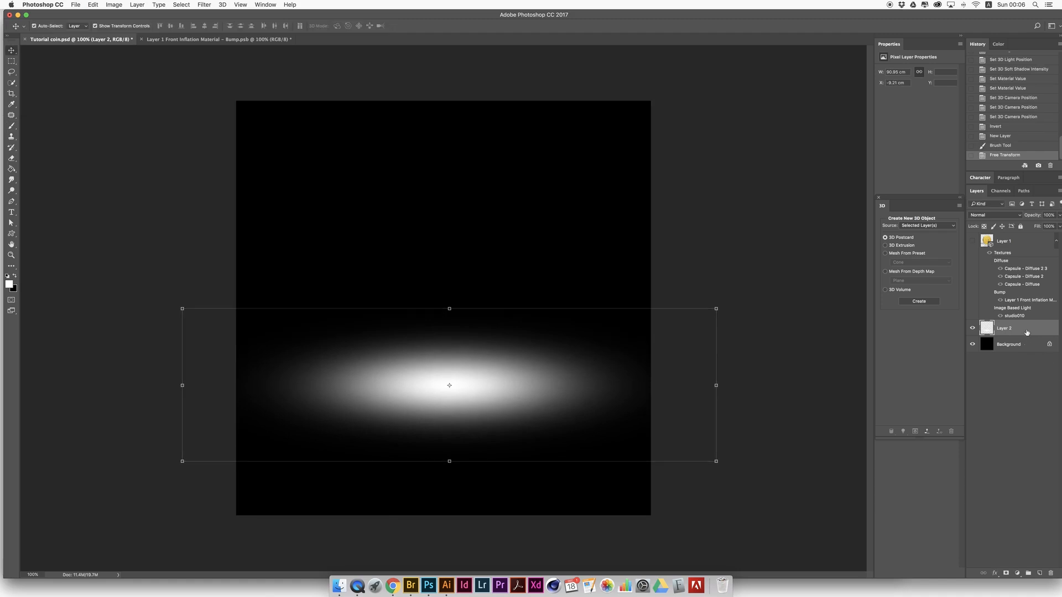
# Duplicate the flat glow layer and stretch the copy upward into a large backlight glow covering the canvas.
pyautogui.press('super+j')
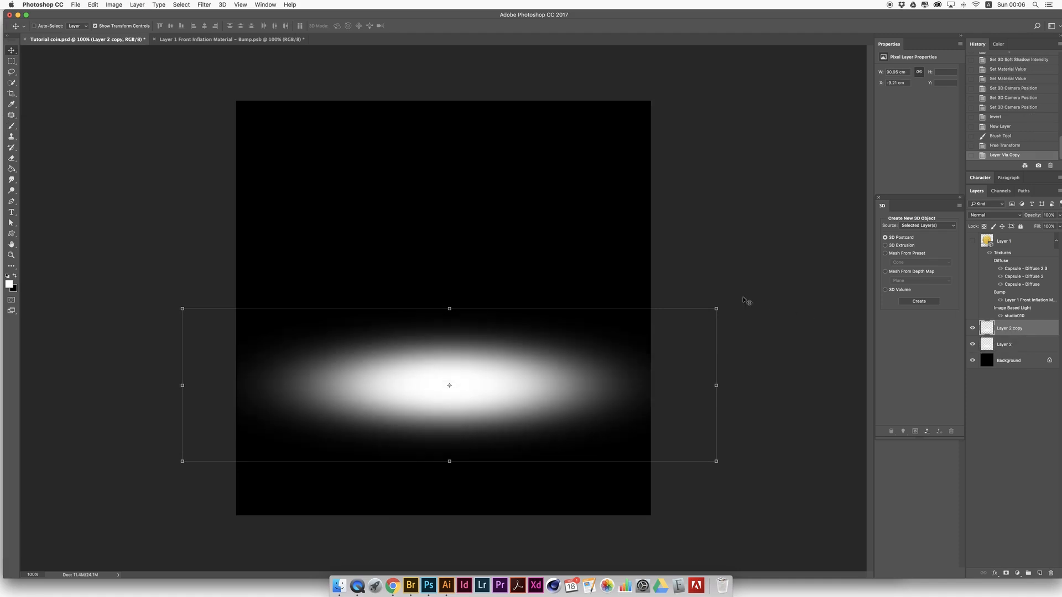
pyautogui.moveTo(456, 308); pyautogui.dragTo(473, 113)
pyautogui.moveTo(478, 277); pyautogui.dragTo(479, 214)
pyautogui.moveTo(716, 61); pyautogui.dragTo(731, 46)
pyautogui.press('Return')
# Lower the large glow copy's opacity until it is very faint, and set the flat glow layer's opacity to 51%.
pyautogui.click(1059, 215)
pyautogui.moveTo(1055, 224); pyautogui.dragTo(1020, 225)
pyautogui.click(1016, 349)
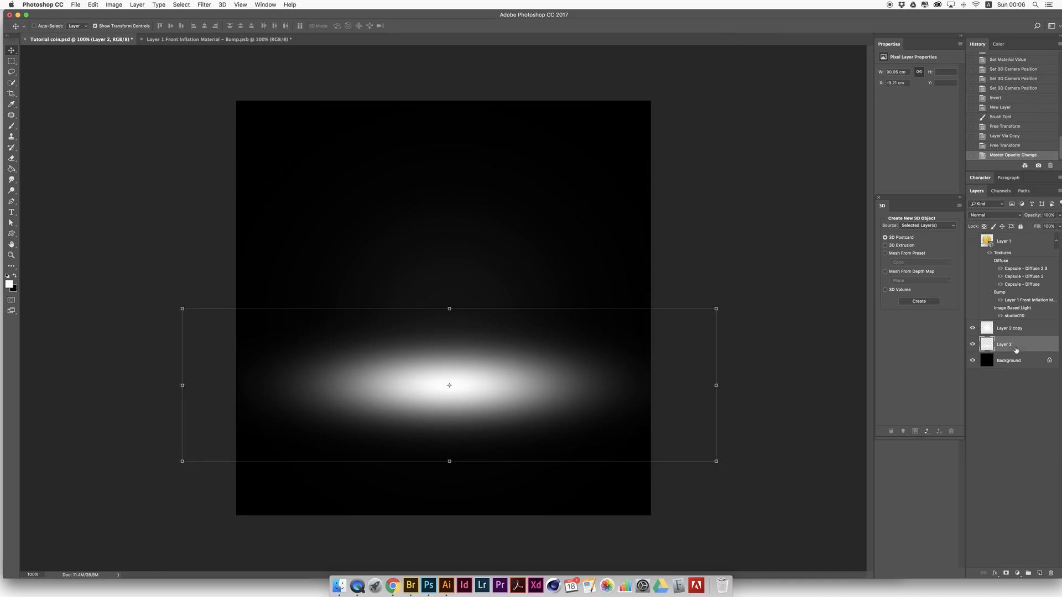
pyautogui.click(1059, 219)
pyautogui.moveTo(1056, 225); pyautogui.dragTo(1035, 226)
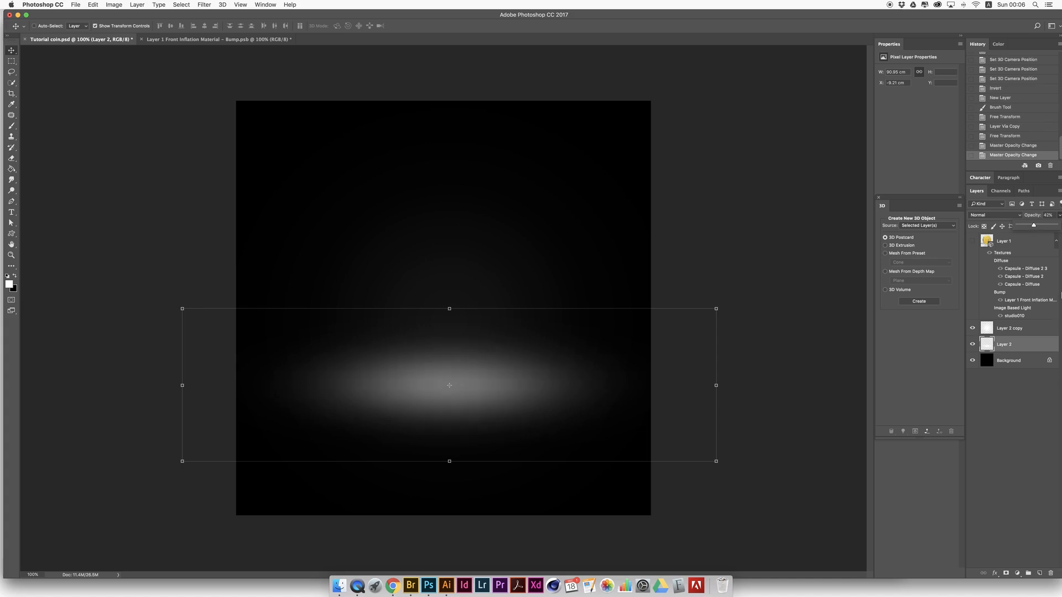
pyautogui.moveTo(1036, 227); pyautogui.dragTo(1037, 227)
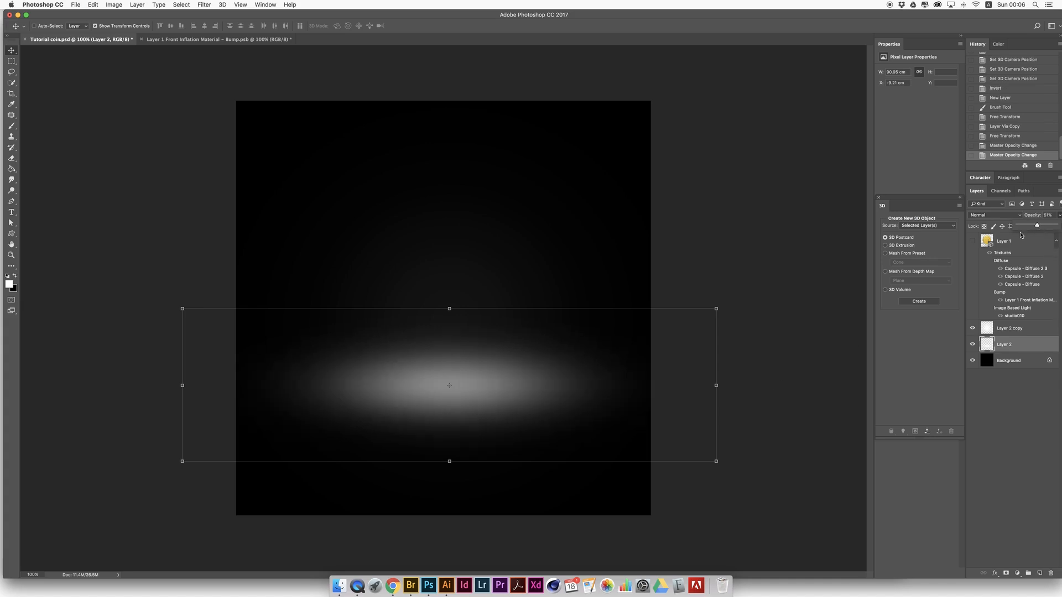
# Show the coin layer again and save the document with maximum compatibility.
pyautogui.click(973, 241)
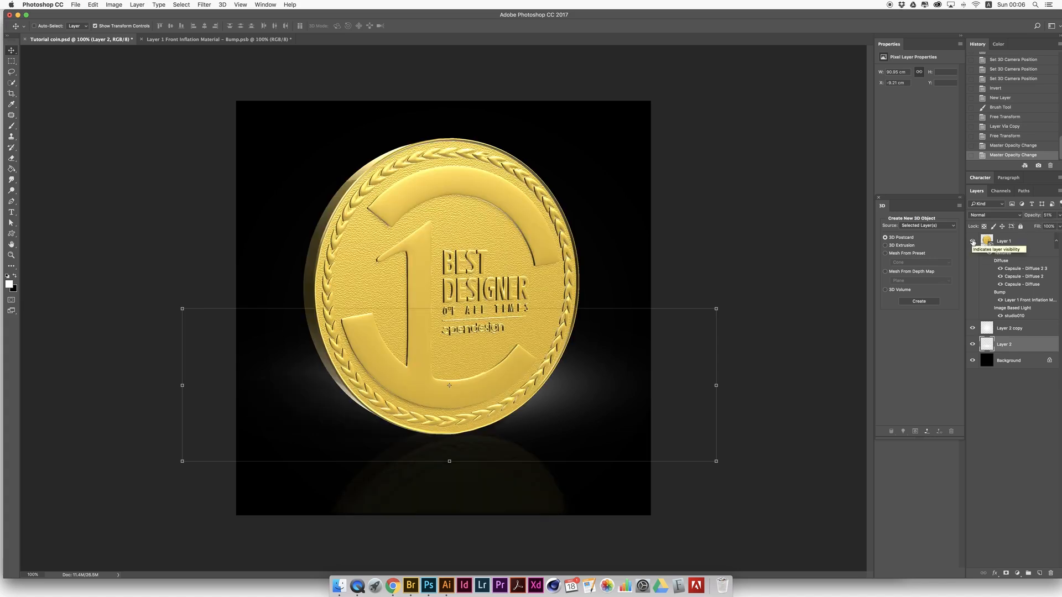
pyautogui.press('super+s')
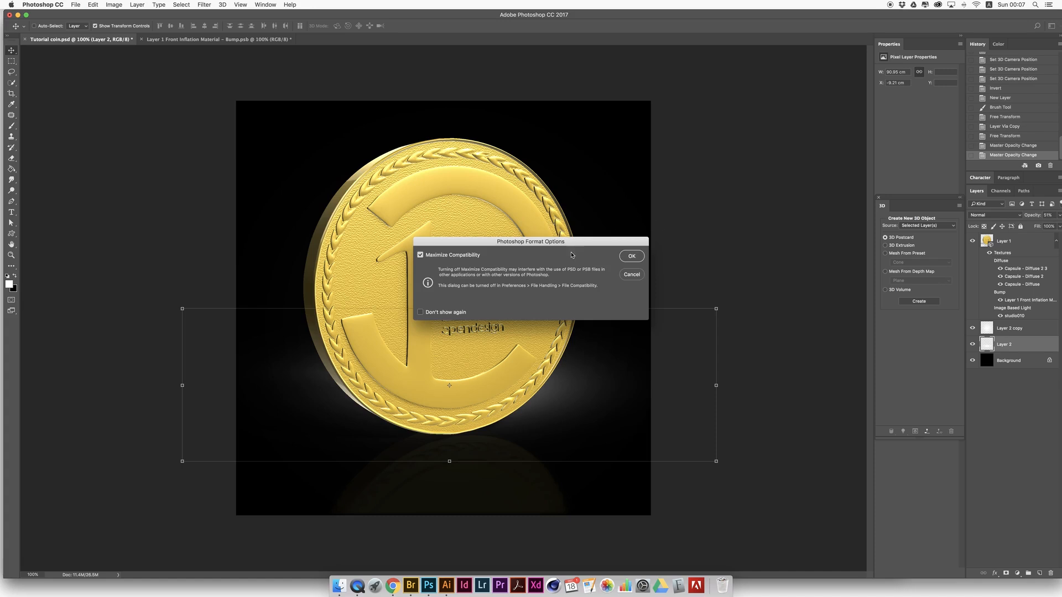
pyautogui.click(636, 256)
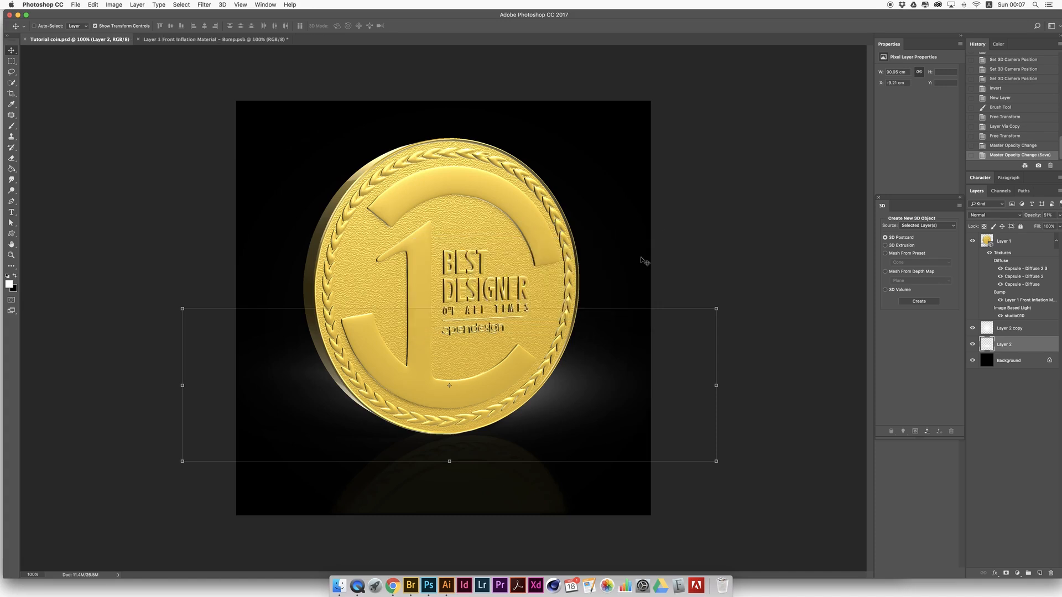
# Rotate the environment's image-based light around the coin layer until its studio reflections brighten the coin's face and rim.
pyautogui.click(1013, 239)
pyautogui.click(1013, 240)
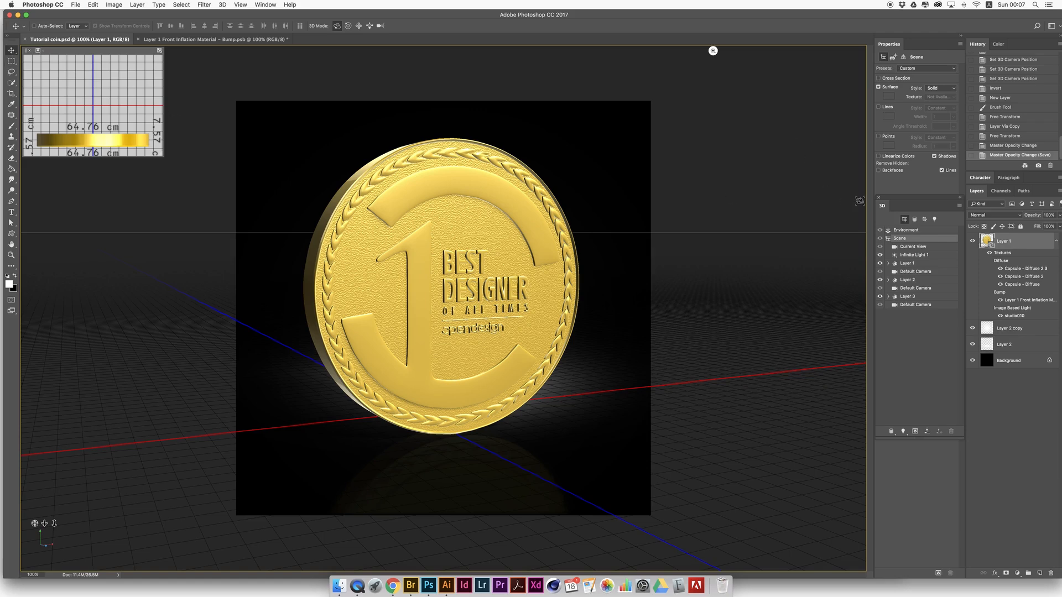
pyautogui.click(905, 230)
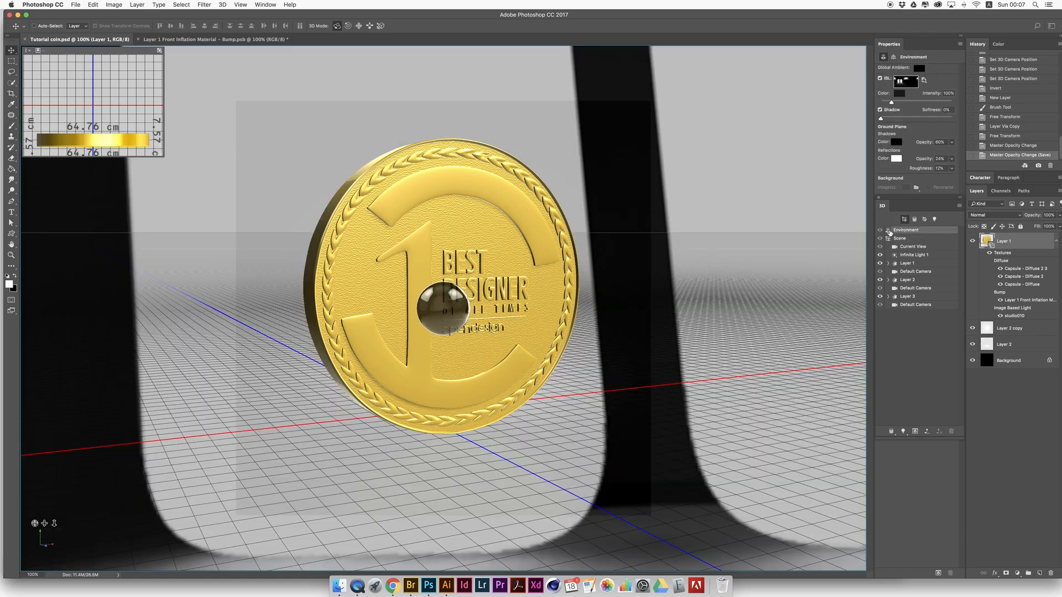
pyautogui.moveTo(448, 301); pyautogui.dragTo(782, 279)
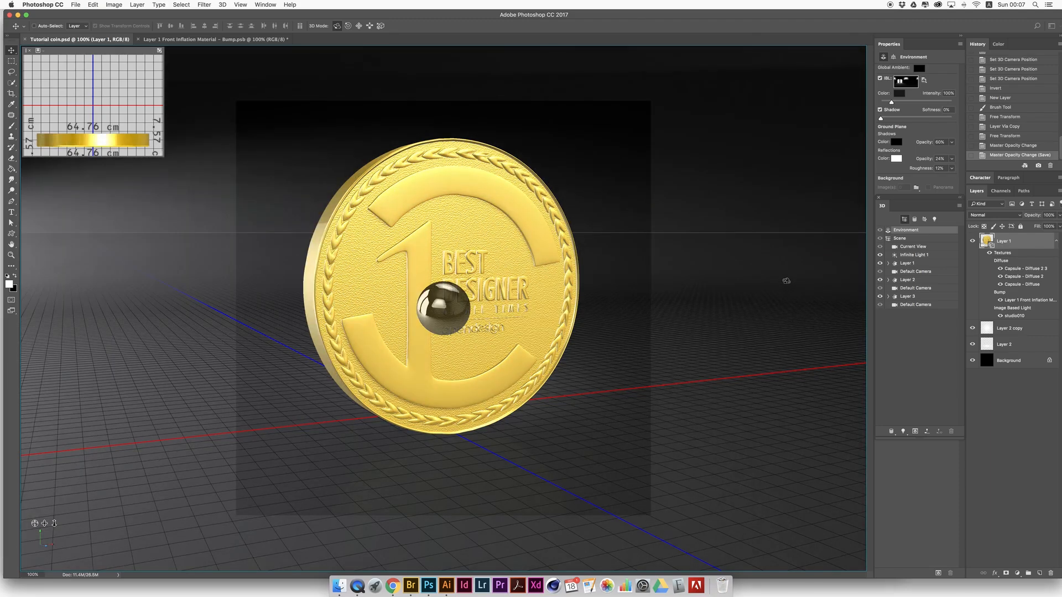
pyautogui.moveTo(556, 244); pyautogui.dragTo(571, 284)
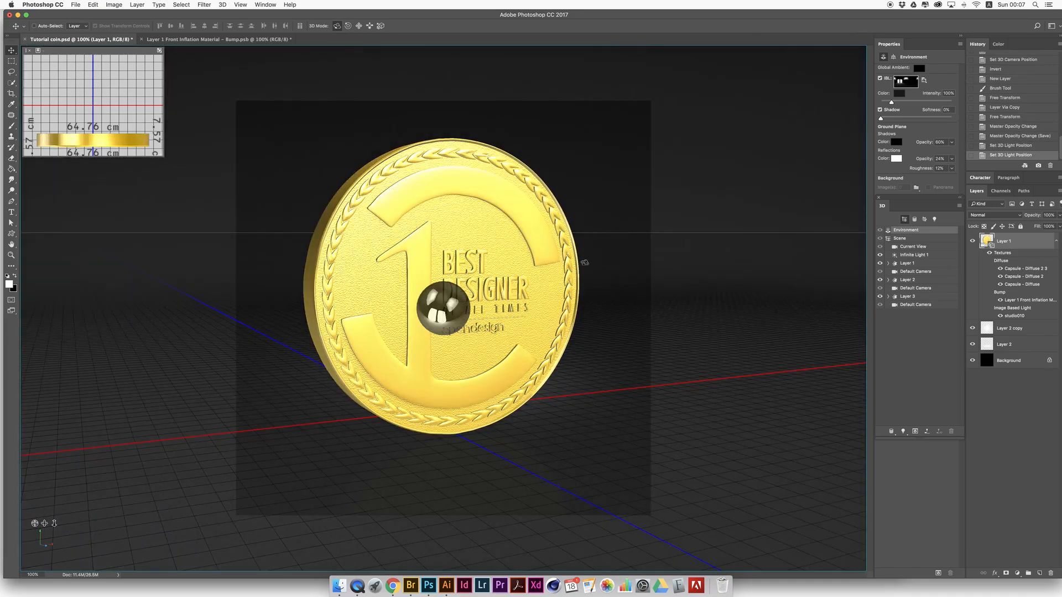
pyautogui.moveTo(525, 258)
pyautogui.mouseDown()
pyautogui.moveTo(406, 258)
pyautogui.moveTo(403, 272)
pyautogui.moveTo(406, 257)
pyautogui.moveTo(373, 237)
pyautogui.moveTo(299, 238)
pyautogui.moveTo(431, 303)
pyautogui.moveTo(443, 230)
pyautogui.moveTo(433, 372)
pyautogui.moveTo(434, 315)
pyautogui.mouseUp()
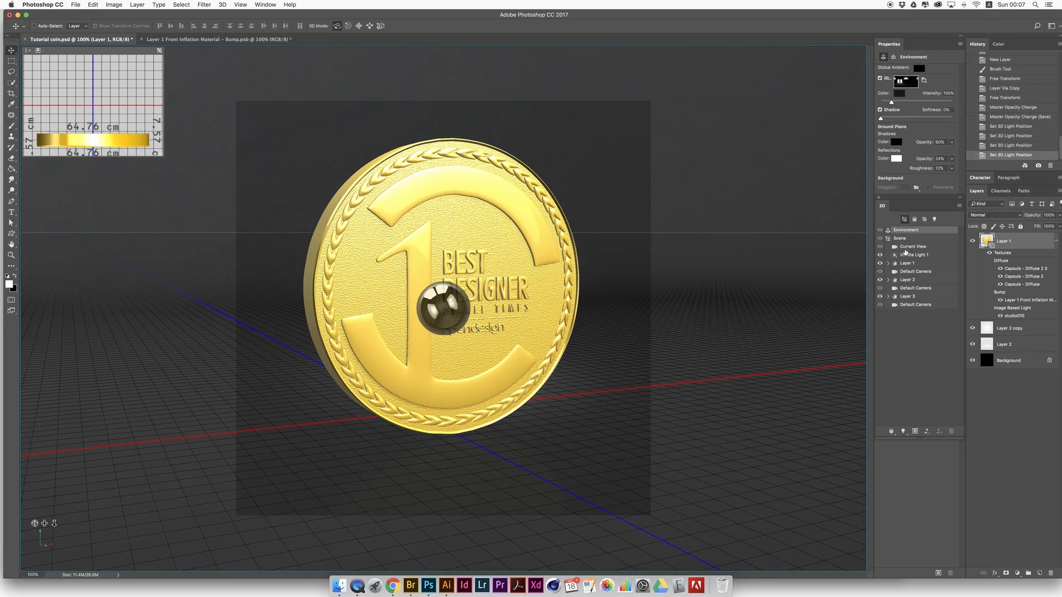
# Lower the infinite light's intensity to 44% and swing its direction slightly toward the front of the coin.
pyautogui.click(907, 254)
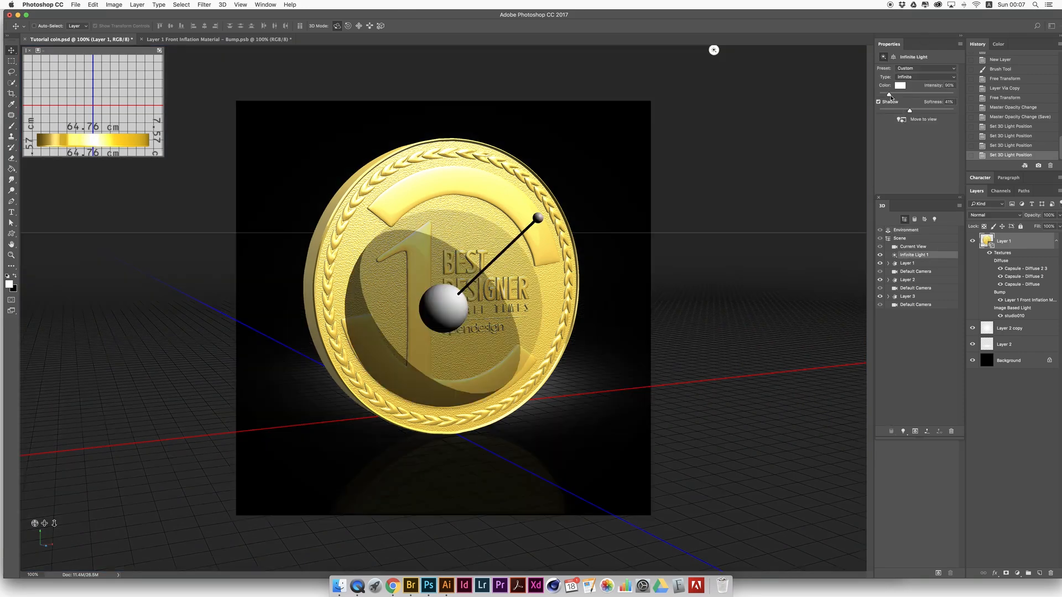
pyautogui.moveTo(888, 95); pyautogui.dragTo(883, 94)
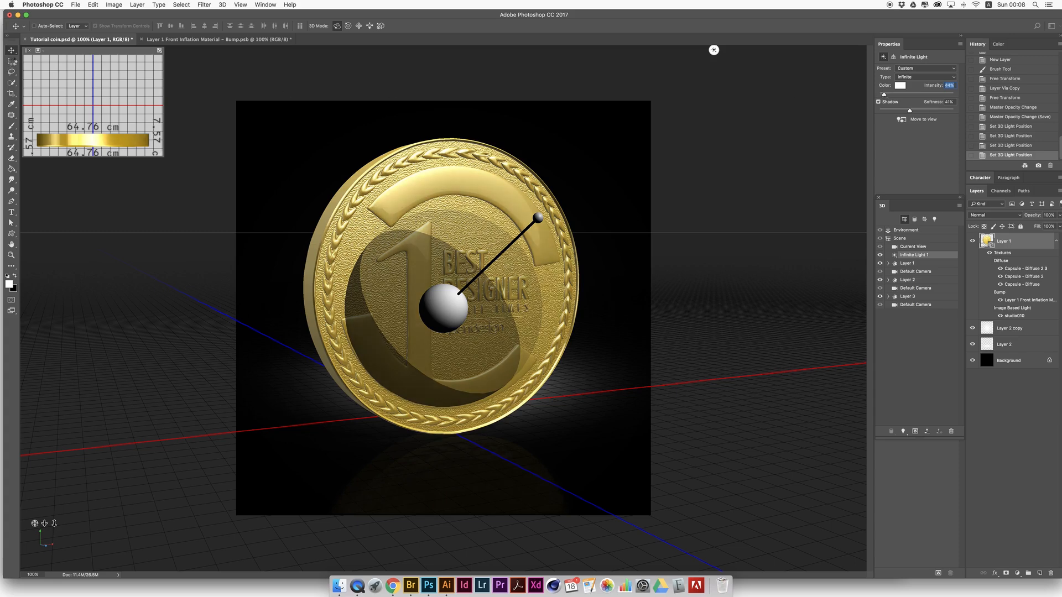
pyautogui.click(12, 62)
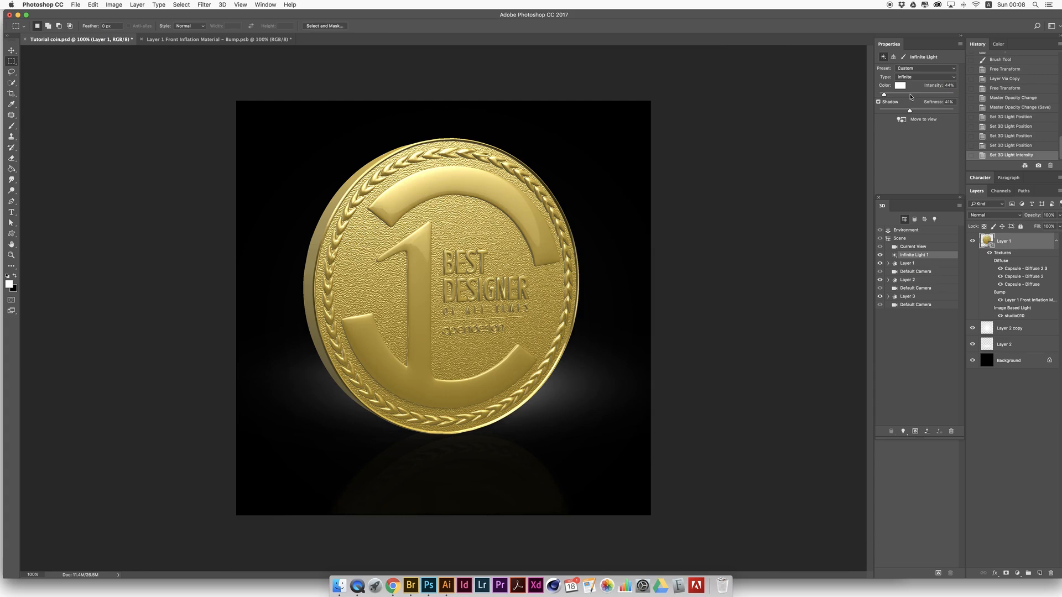
pyautogui.press('v')
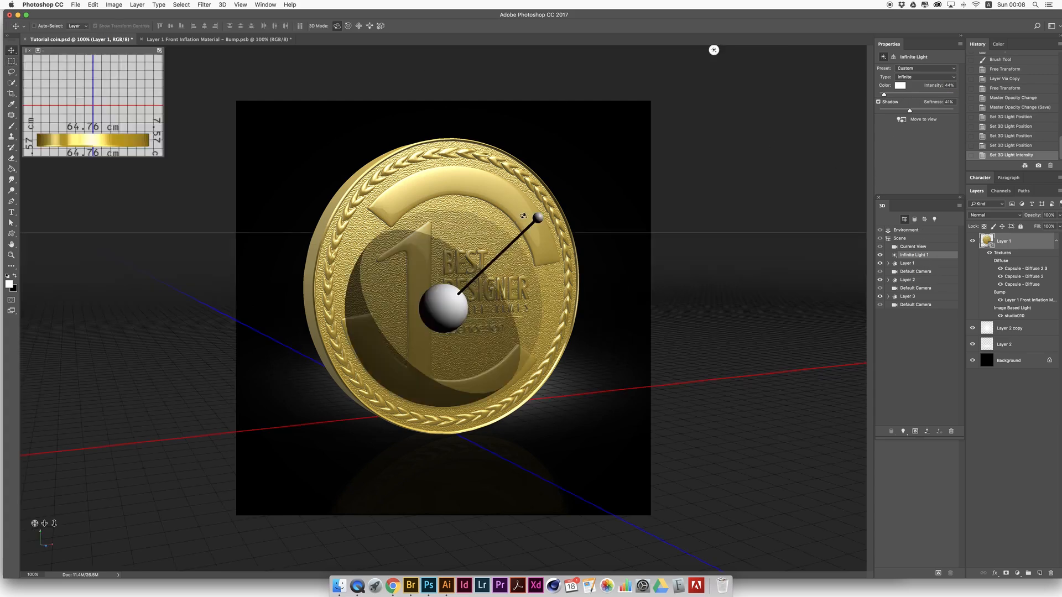
pyautogui.moveTo(532, 226); pyautogui.dragTo(491, 231)
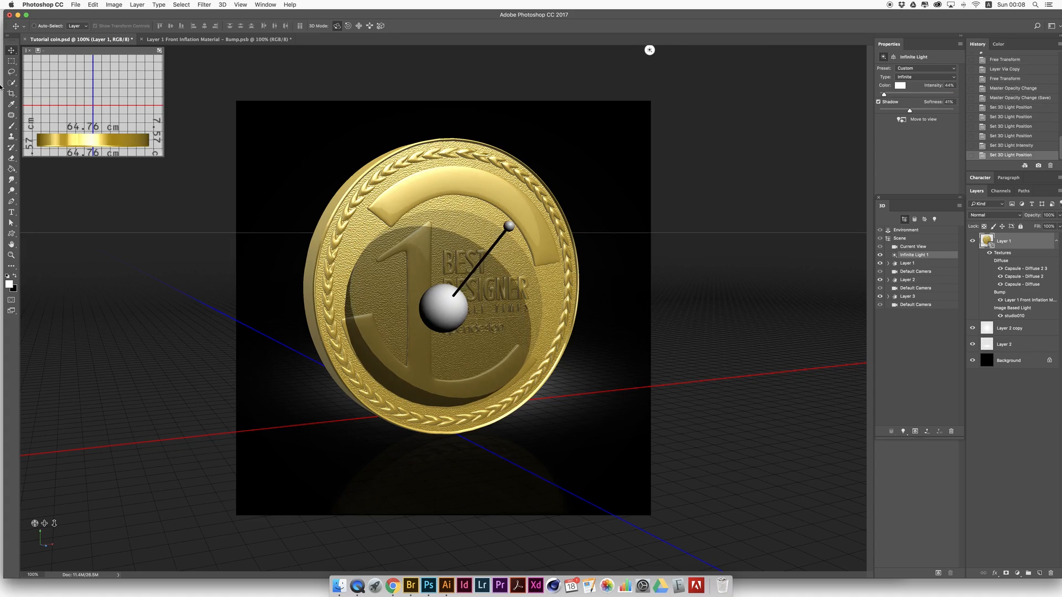
pyautogui.press('m')
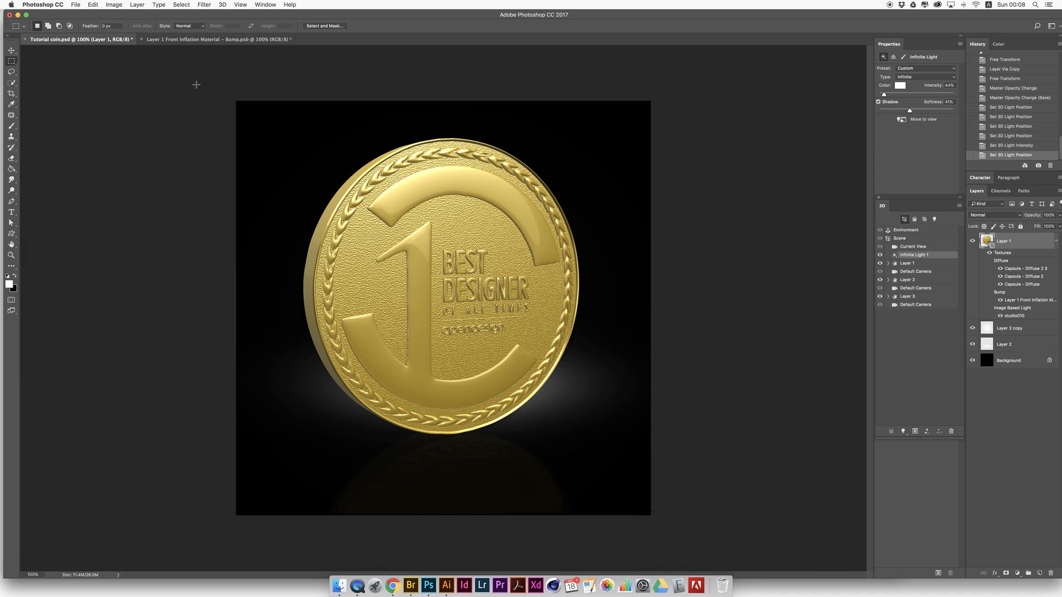
# Move the flat glow on Layer 2 down about 6.6 cm and scale it proportionally to about 124%.
pyautogui.click(1009, 345)
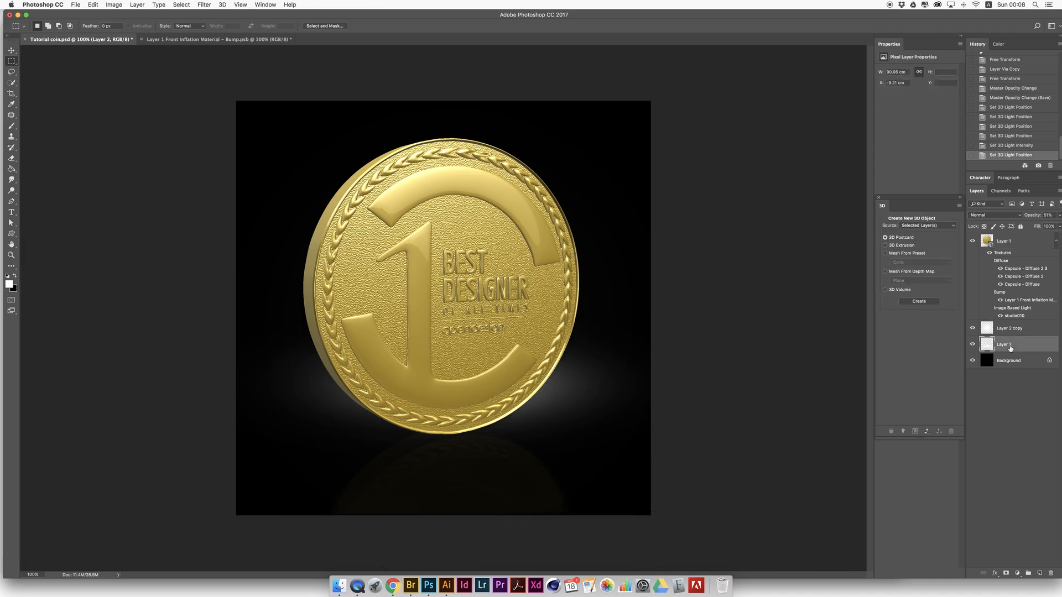
pyautogui.click(972, 344)
pyautogui.click(972, 344)
pyautogui.press('super+t')
pyautogui.moveTo(586, 346); pyautogui.dragTo(589, 383)
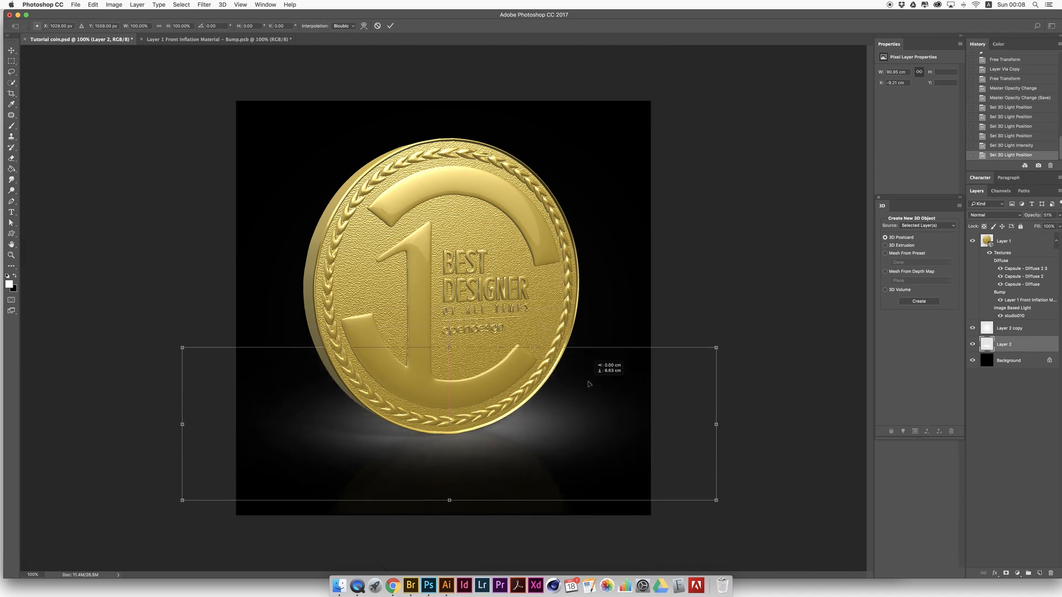
pyautogui.moveTo(720, 343); pyautogui.dragTo(777, 318)
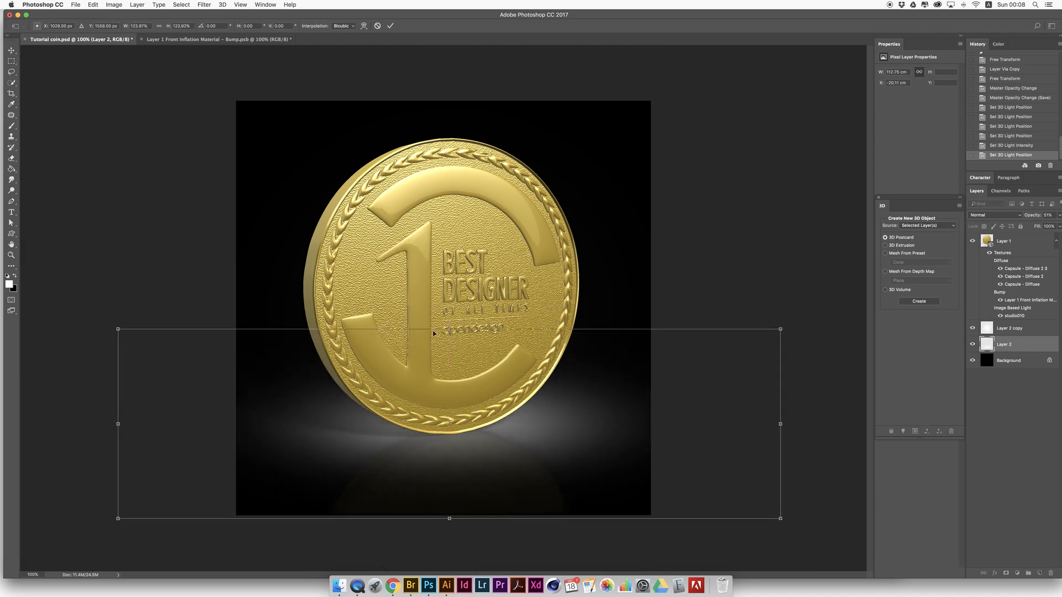
pyautogui.press('Return')
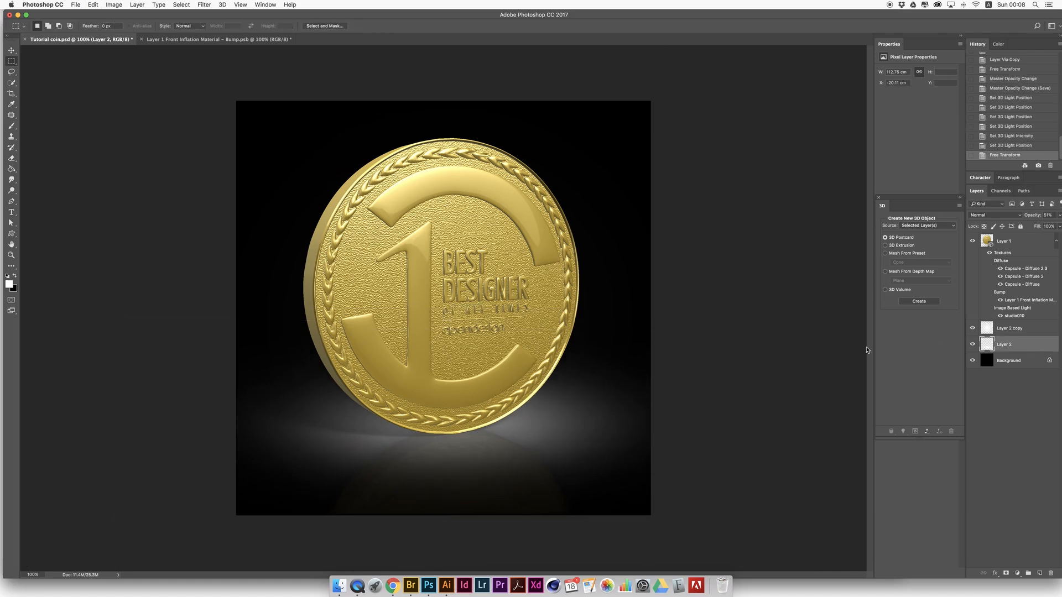
# Select the whole canvas area on the 3D coin layer and start rendering it.
pyautogui.click(1016, 245)
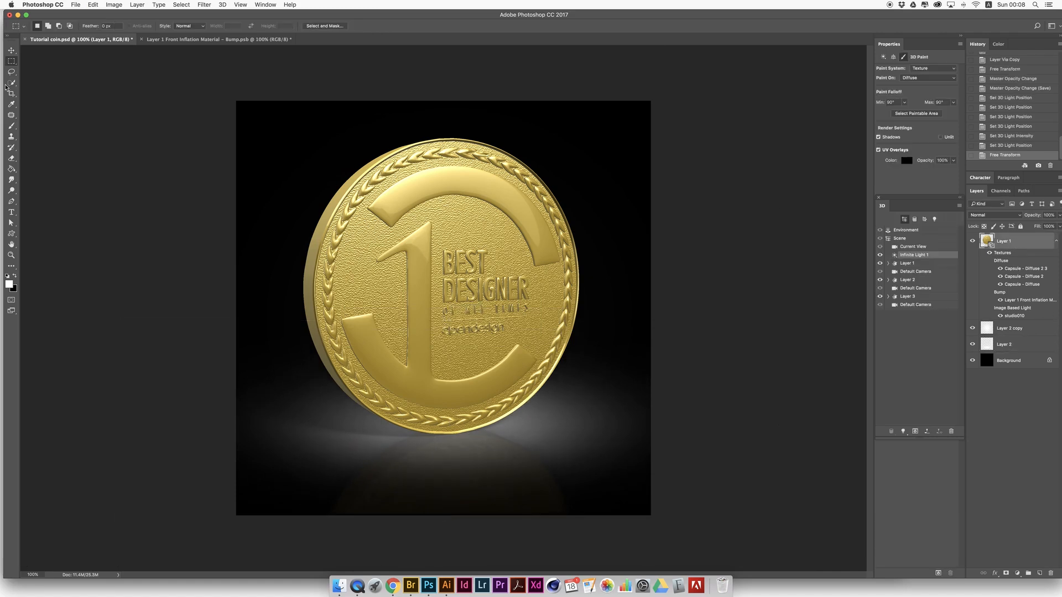
pyautogui.moveTo(232, 97); pyautogui.dragTo(651, 516)
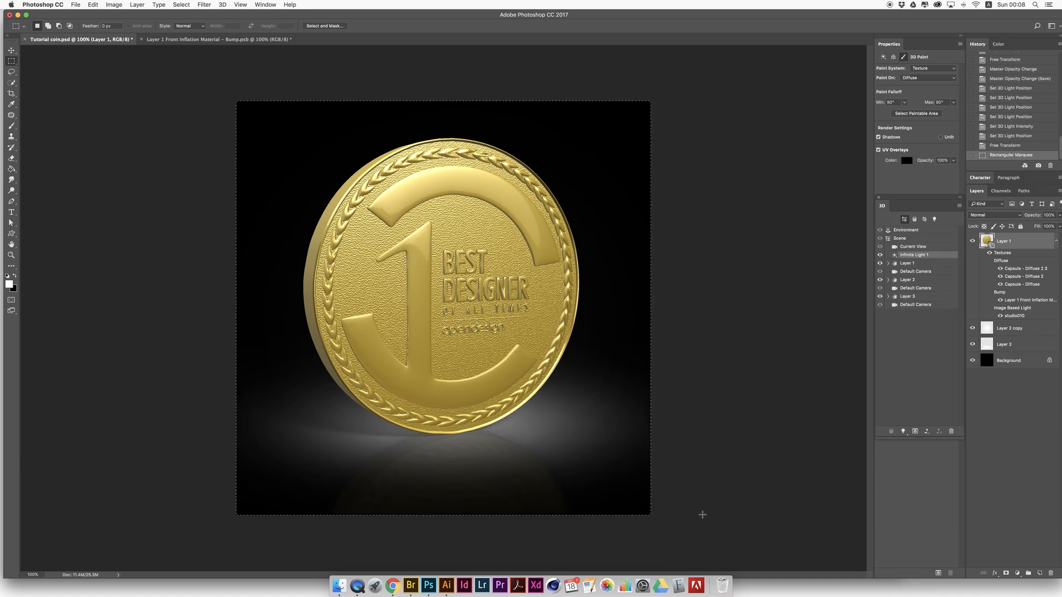
pyautogui.click(915, 431)
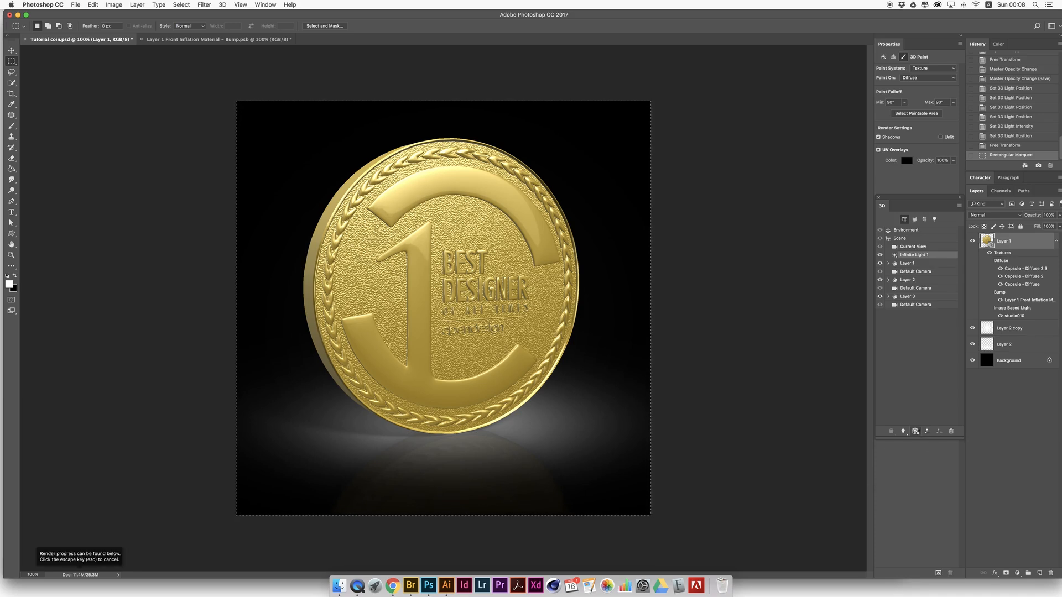